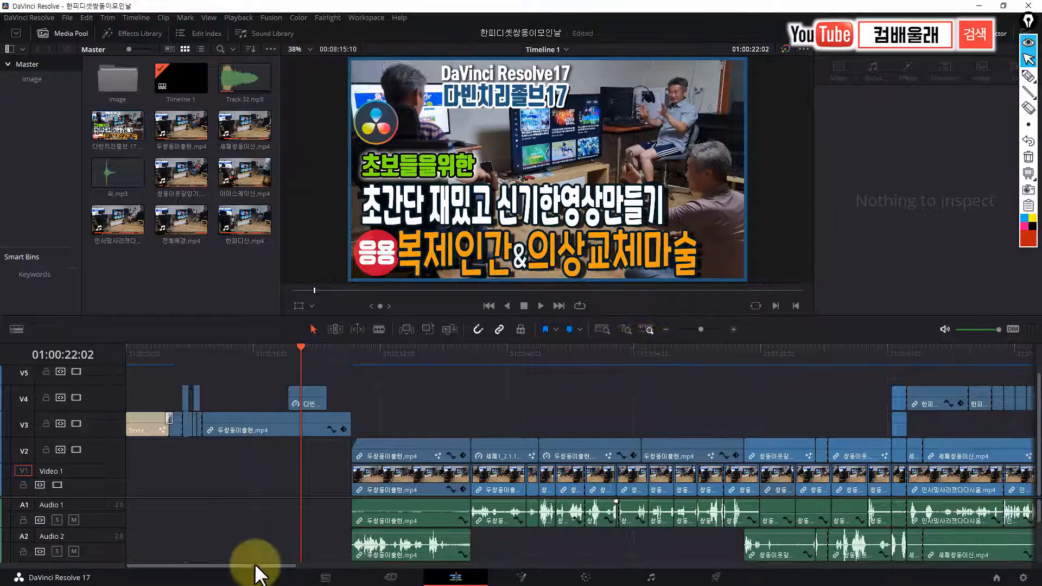
# Review the finished twin-scene edit on the timeline, playing sections from about 01:03:19 up to the 한피디신.mp4 scene near 01:04:00
pyautogui.moveTo(255, 567)
pyautogui.mouseDown()
pyautogui.moveTo(586, 575)
pyautogui.moveTo(244, 577)
pyautogui.mouseUp()
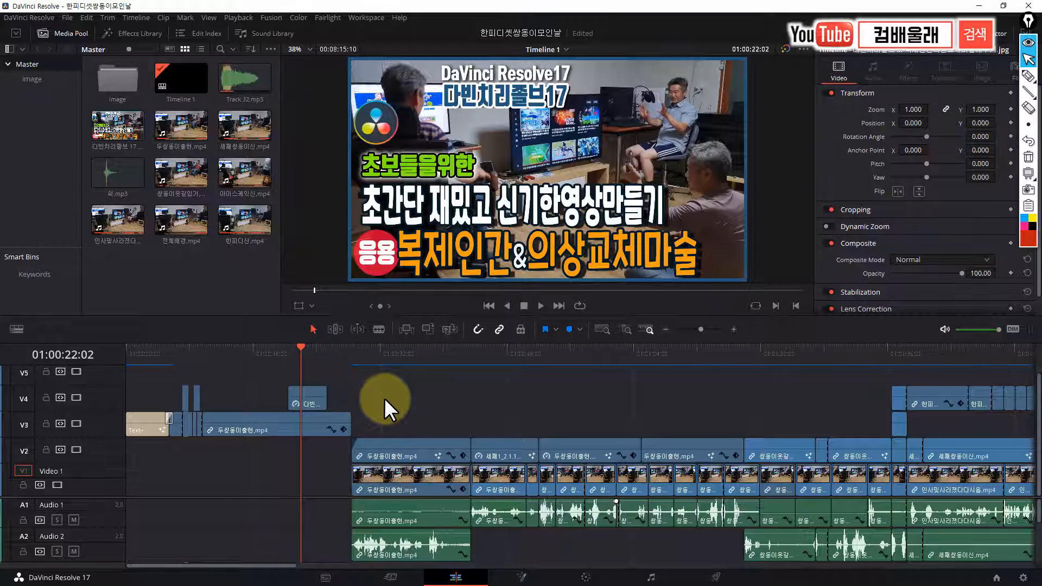
pyautogui.moveTo(268, 565); pyautogui.dragTo(283, 565)
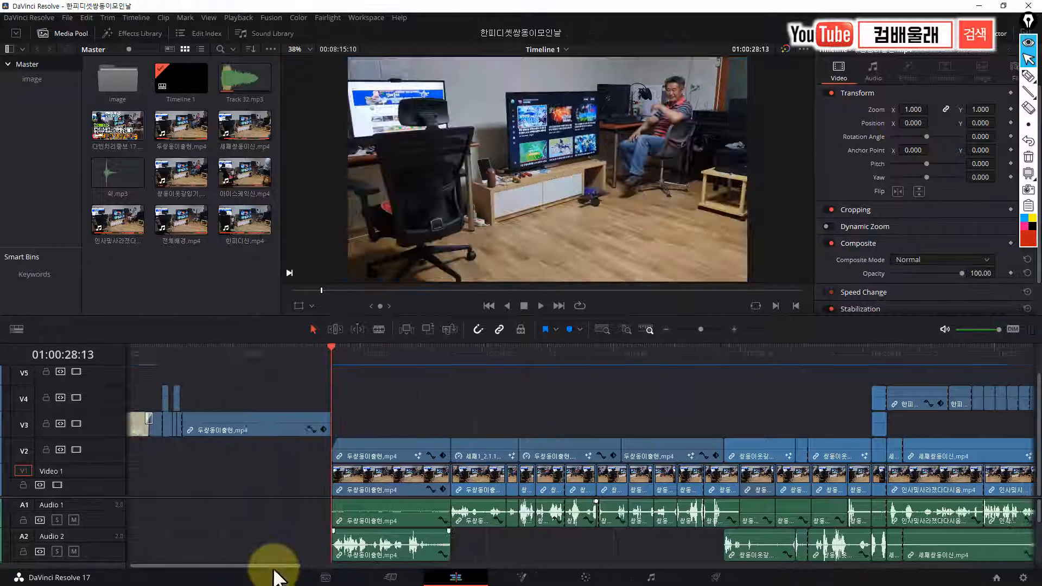
pyautogui.moveTo(273, 570); pyautogui.dragTo(283, 571)
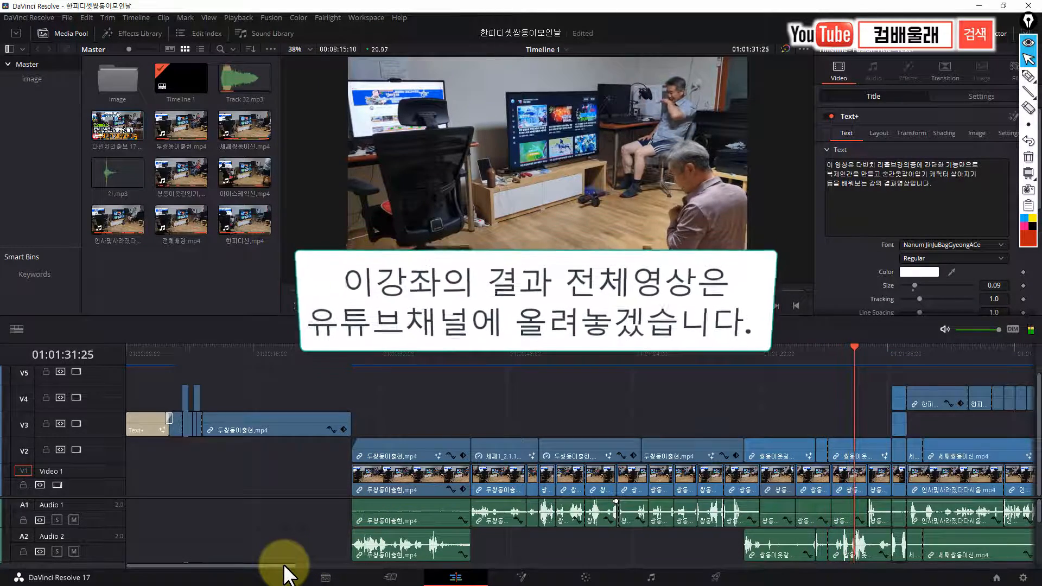
pyautogui.moveTo(279, 566); pyautogui.dragTo(392, 578)
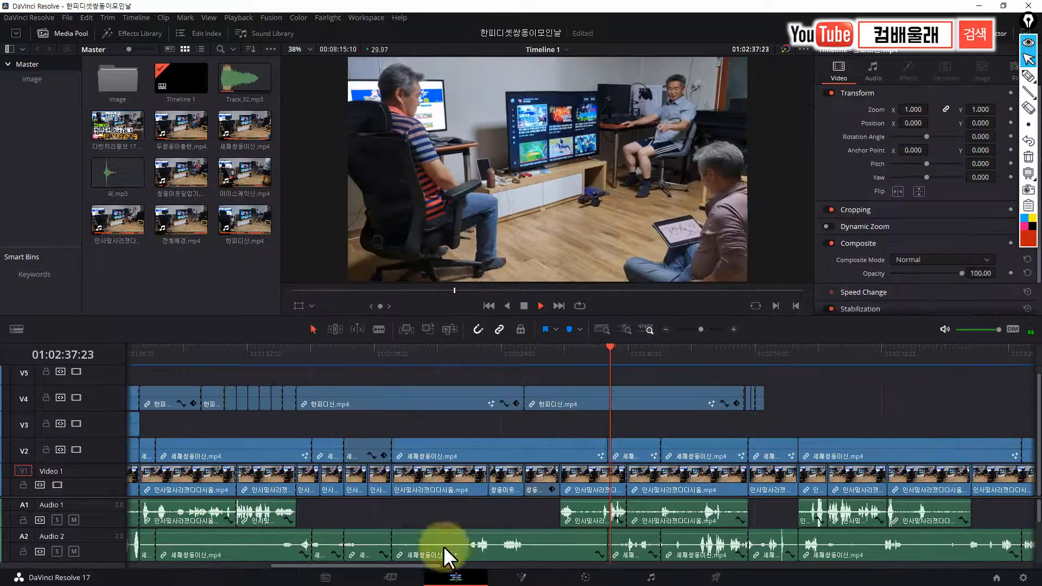
pyautogui.moveTo(462, 572); pyautogui.dragTo(479, 574)
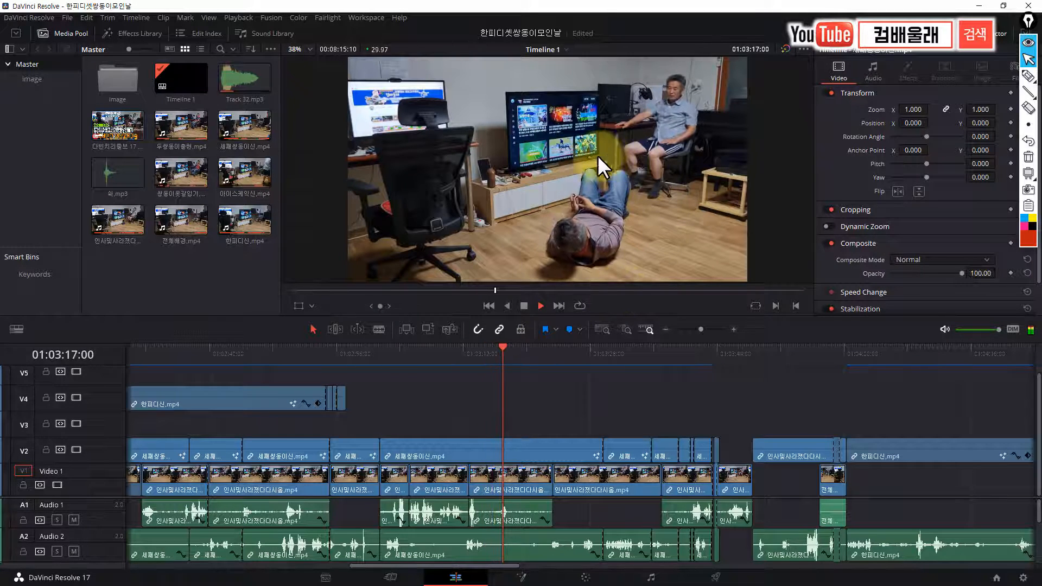
pyautogui.press('space')
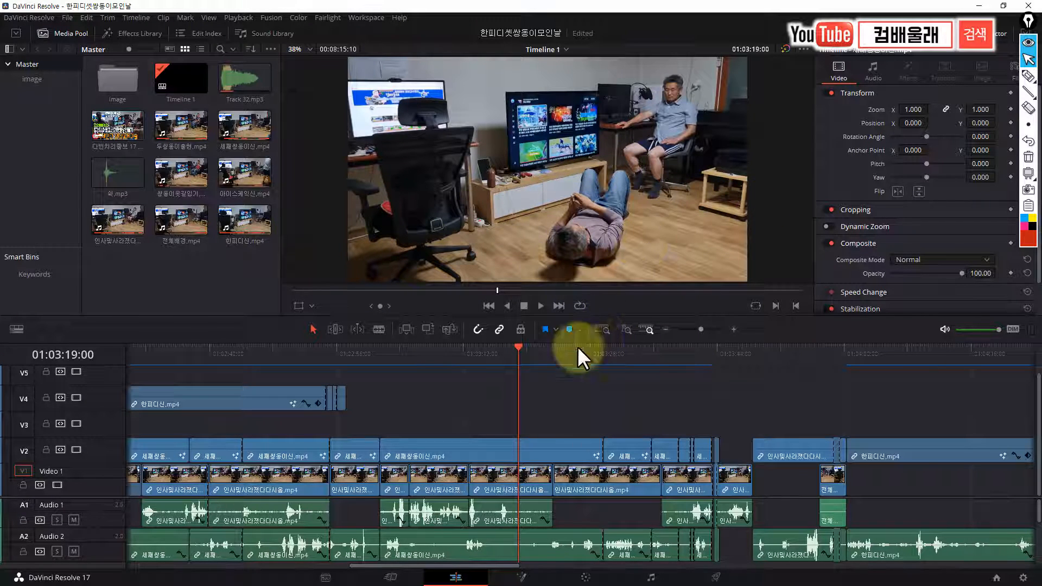
pyautogui.moveTo(529, 353); pyautogui.dragTo(671, 370)
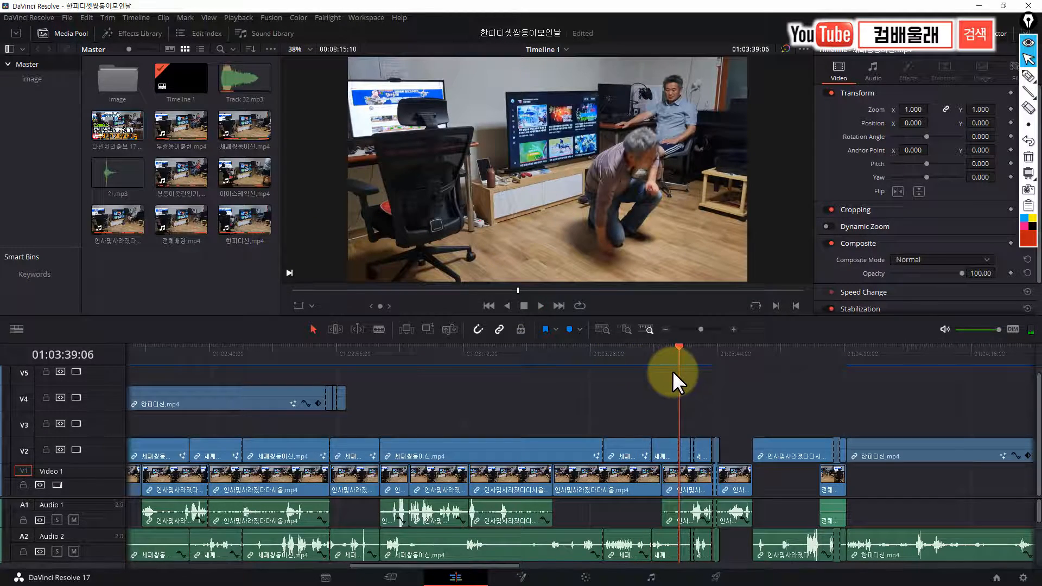
pyautogui.press('space')
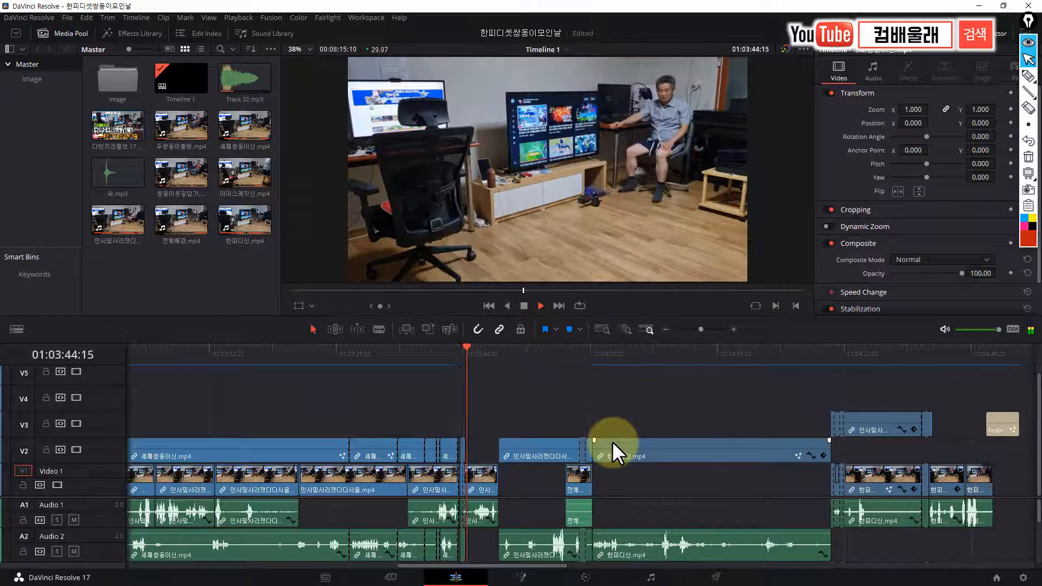
pyautogui.click(578, 352)
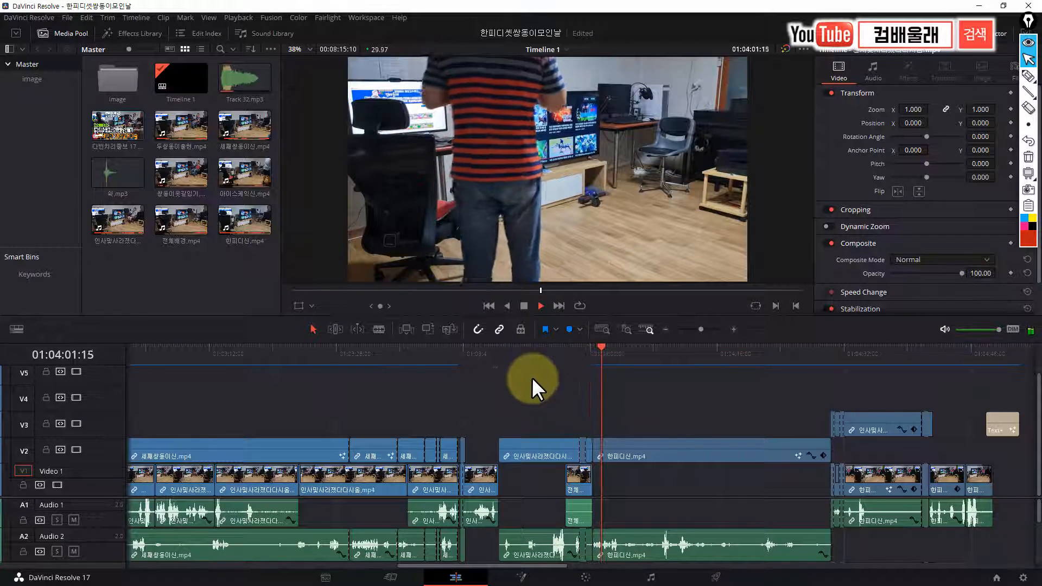
# Preview the final scenes of the finished edit, playing the section around 01:04:44 and returning to 01:04:35:00
pyautogui.moveTo(478, 566); pyautogui.dragTo(511, 574)
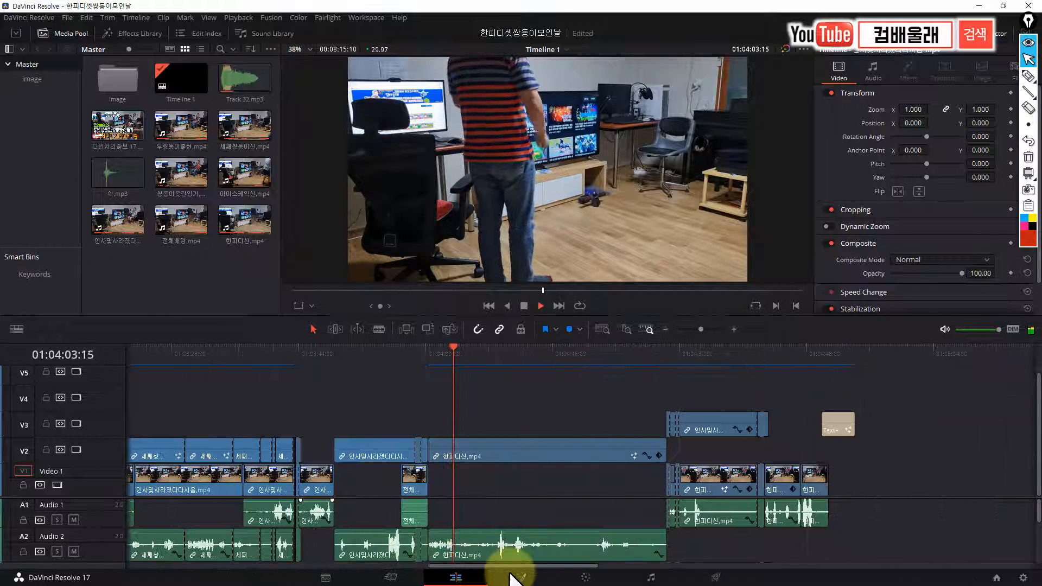
pyautogui.click(461, 348)
pyautogui.moveTo(461, 348); pyautogui.dragTo(627, 377)
pyautogui.press('space')
pyautogui.press('space')
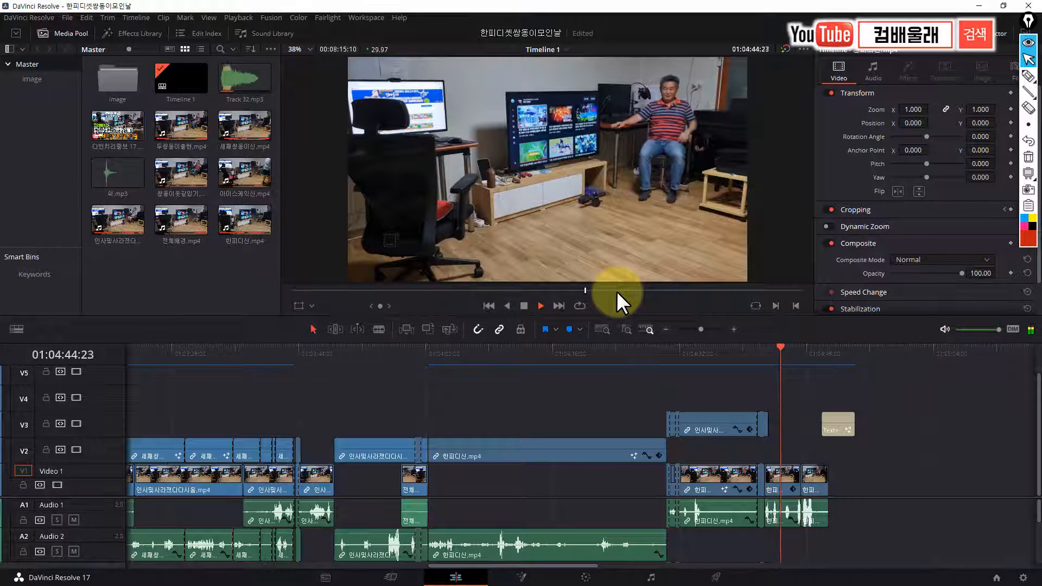
pyautogui.press('space')
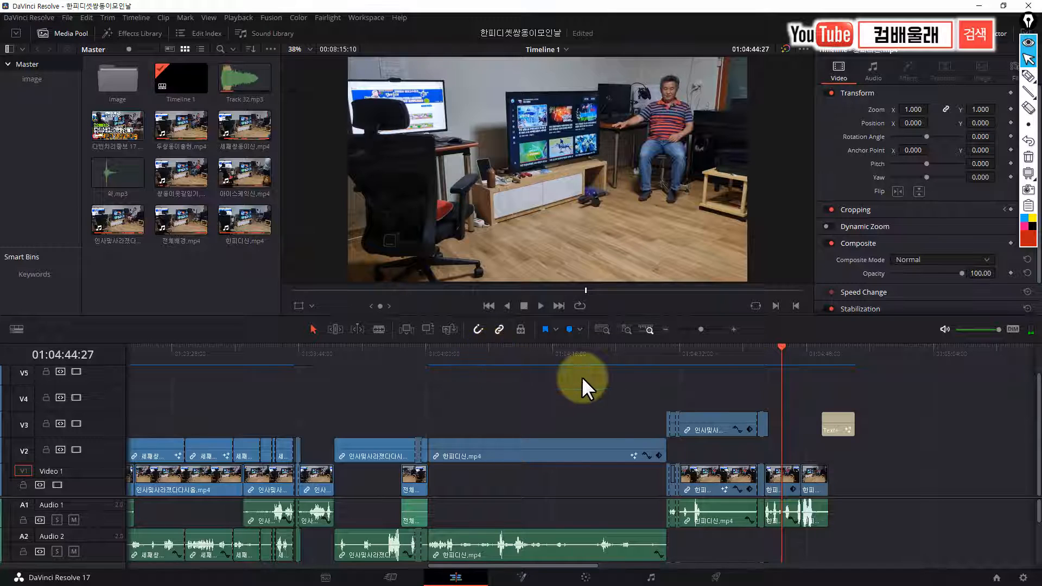
pyautogui.moveTo(780, 350); pyautogui.dragTo(702, 392)
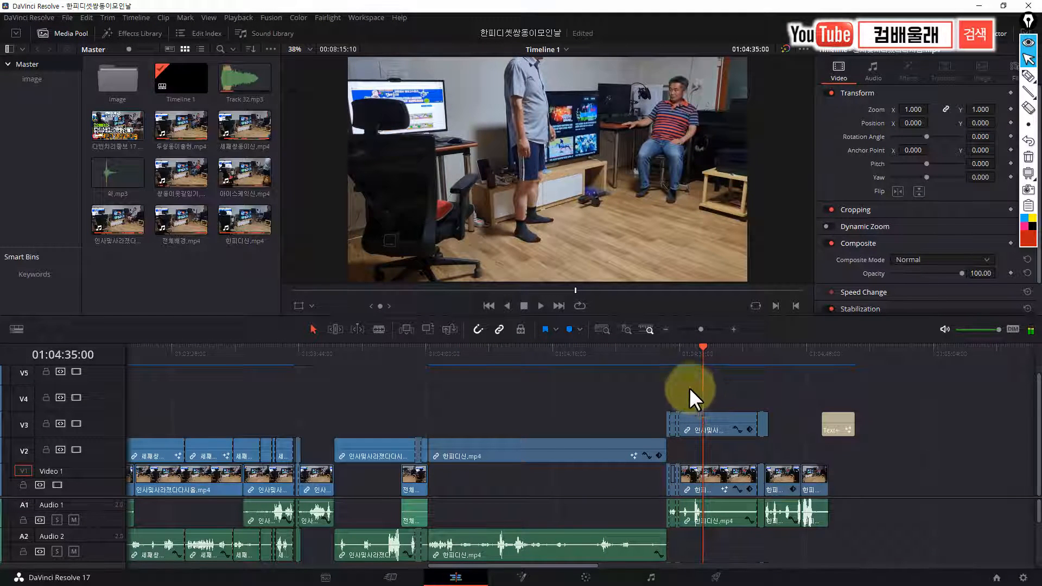
# Go past the end of the finished edit to the raw 한피디신.mp4 clip and park the playhead at 01:05:26:22
pyautogui.moveTo(535, 565); pyautogui.dragTo(570, 567)
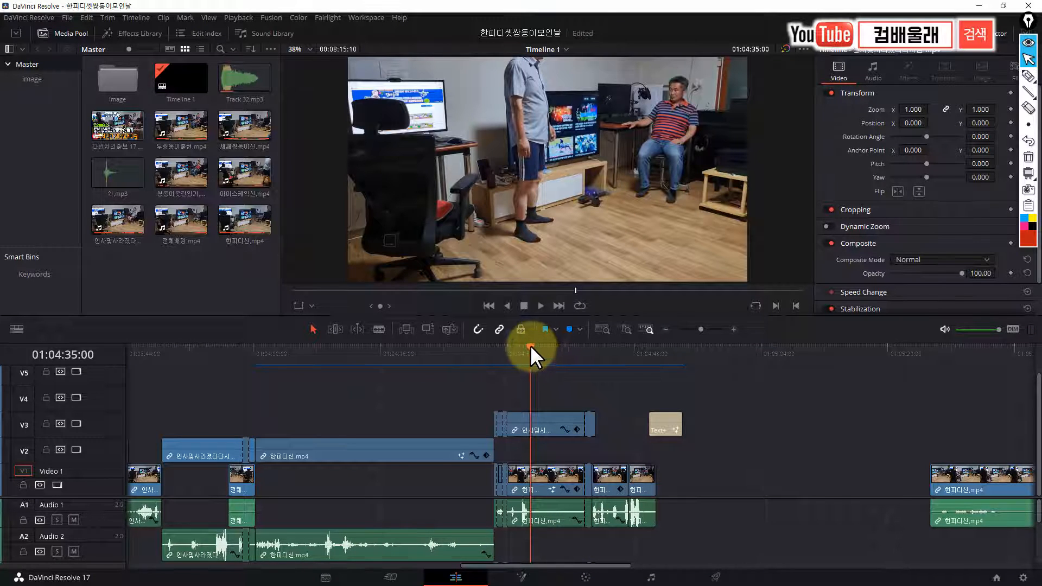
pyautogui.moveTo(530, 346); pyautogui.dragTo(862, 378)
pyautogui.moveTo(598, 566); pyautogui.dragTo(667, 570)
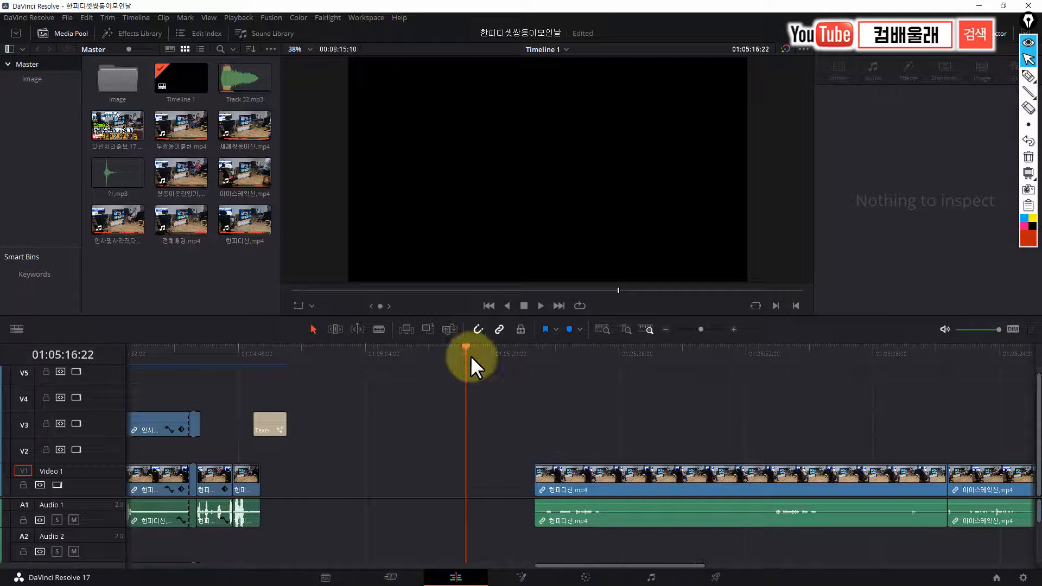
pyautogui.moveTo(467, 344); pyautogui.dragTo(534, 378)
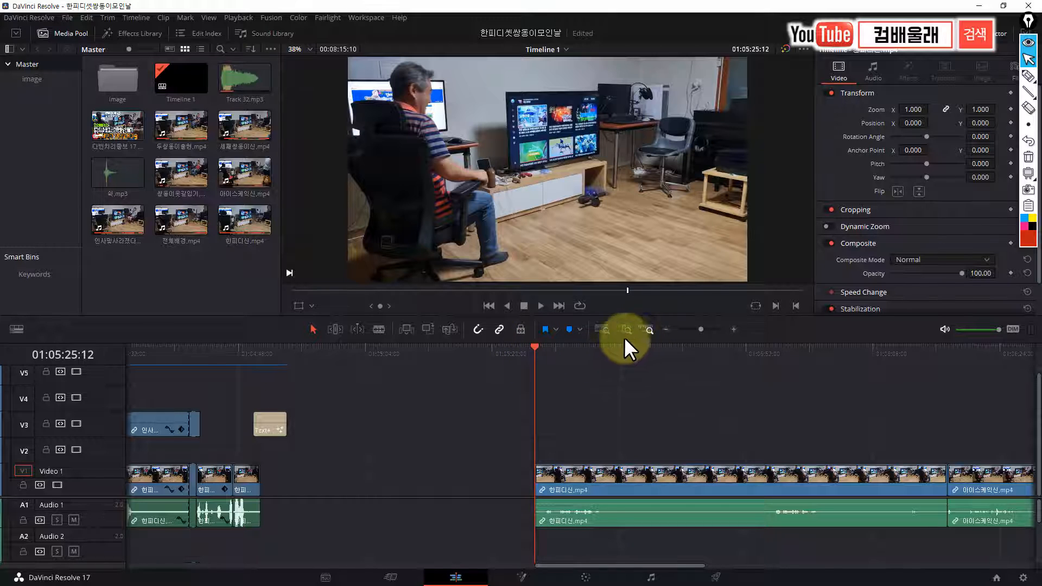
pyautogui.click(545, 347)
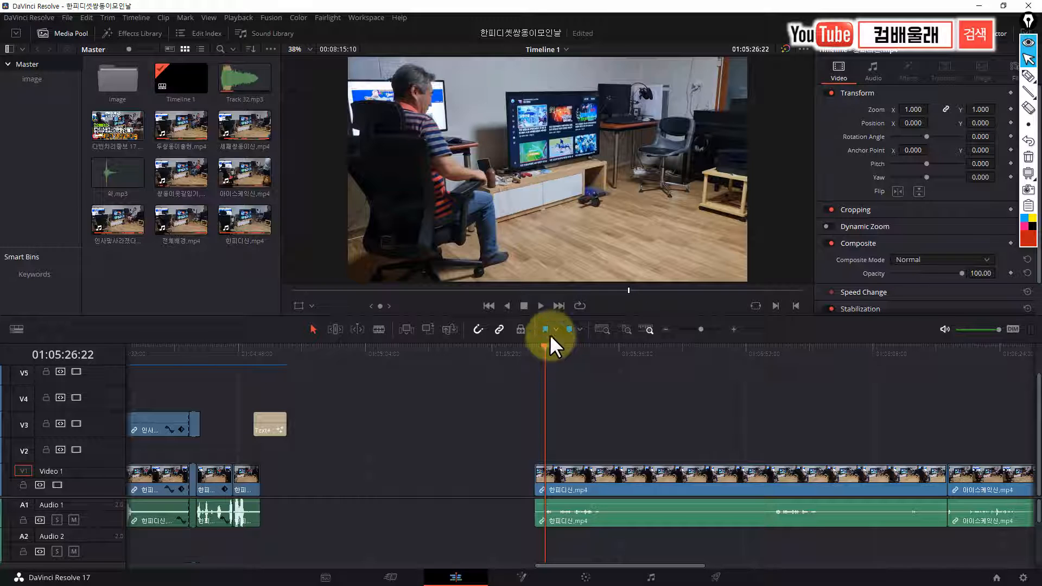
# Mark the seated man, the empty chair and the dividing area between them in red pen on the preview, and clear the markings
pyautogui.press('p')
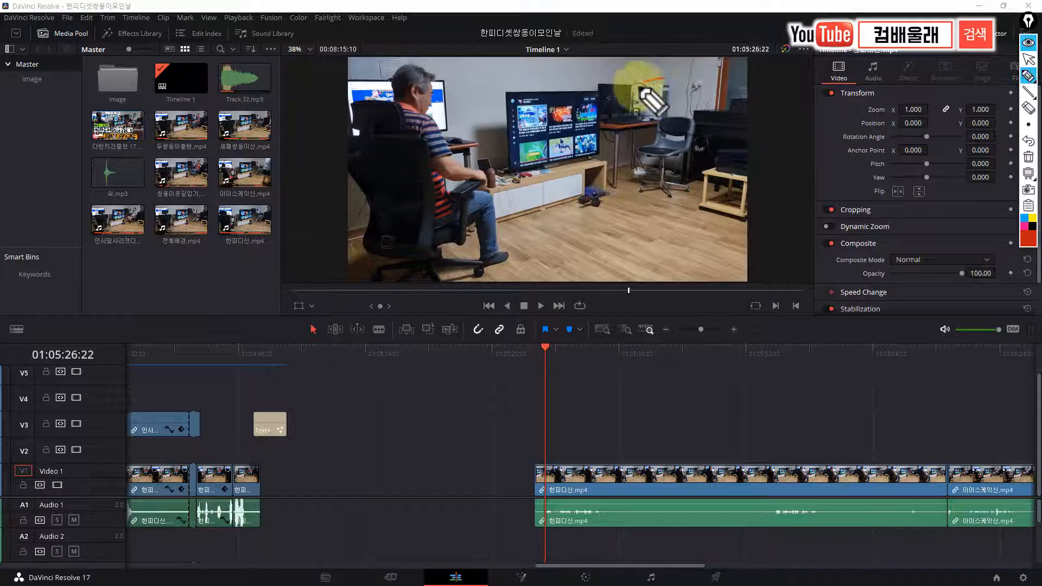
pyautogui.moveTo(647, 93)
pyautogui.mouseDown()
pyautogui.moveTo(634, 171)
pyautogui.moveTo(665, 189)
pyautogui.moveTo(711, 174)
pyautogui.moveTo(698, 92)
pyautogui.mouseUp()
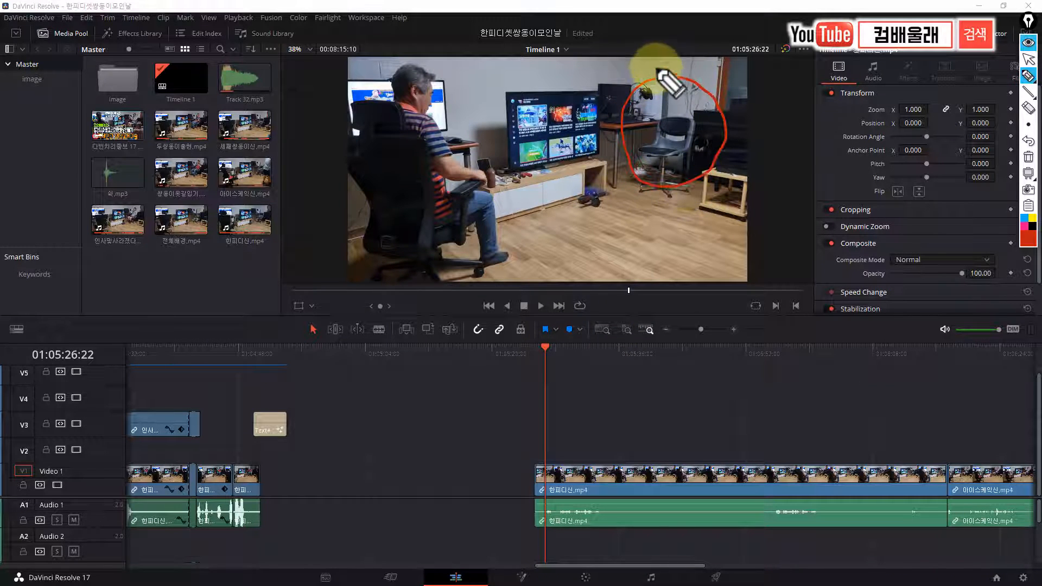
pyautogui.moveTo(410, 62)
pyautogui.mouseDown()
pyautogui.moveTo(384, 81)
pyautogui.moveTo(380, 138)
pyautogui.moveTo(406, 218)
pyautogui.moveTo(472, 253)
pyautogui.moveTo(488, 184)
pyautogui.moveTo(409, 61)
pyautogui.mouseUp()
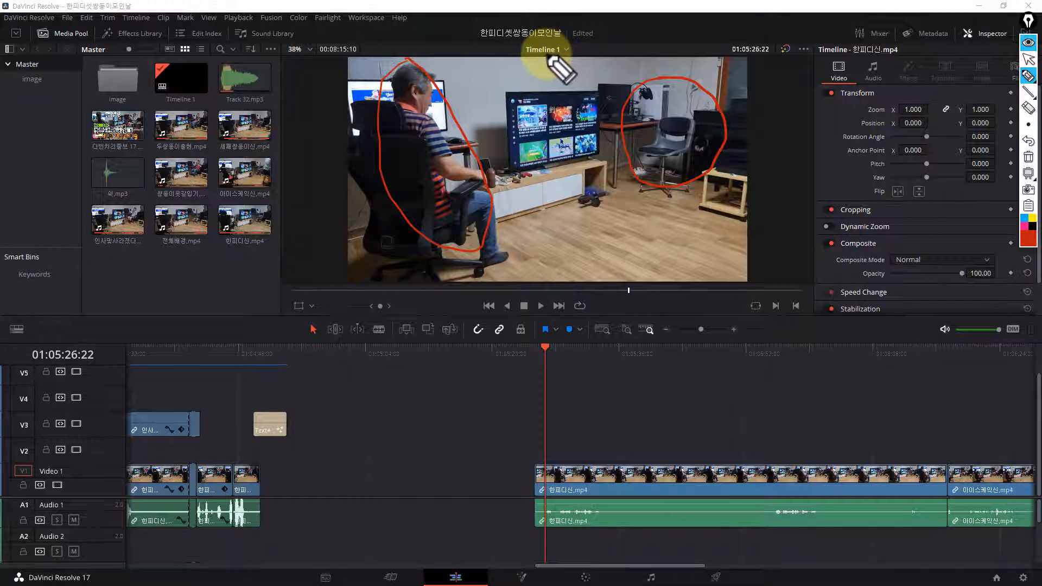
pyautogui.moveTo(556, 55); pyautogui.dragTo(548, 278)
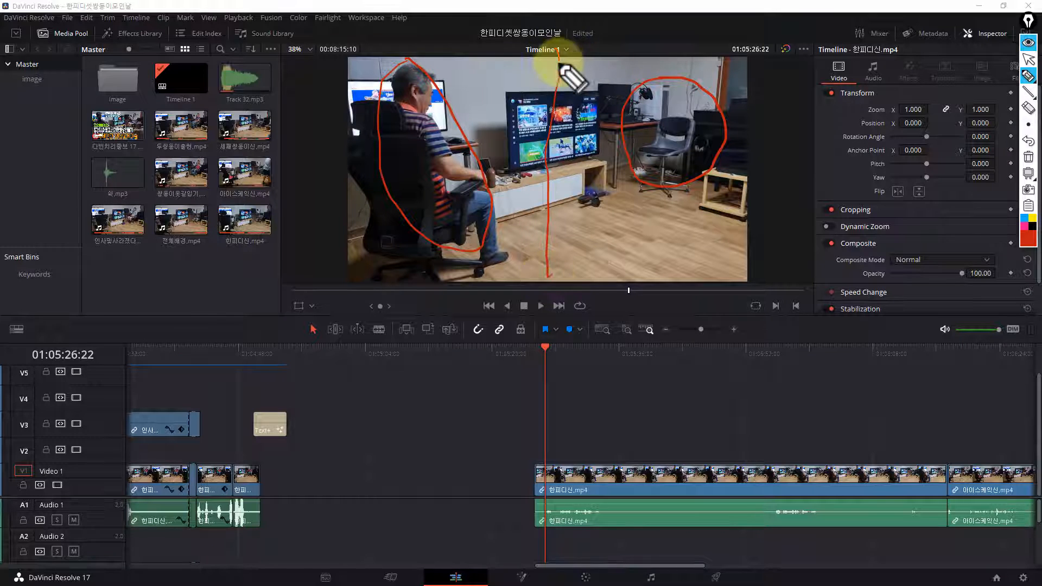
pyautogui.moveTo(600, 50); pyautogui.dragTo(600, 92)
pyautogui.moveTo(604, 144)
pyautogui.mouseDown()
pyautogui.moveTo(603, 283)
pyautogui.moveTo(569, 291)
pyautogui.moveTo(497, 277)
pyautogui.moveTo(387, 211)
pyautogui.moveTo(419, 101)
pyautogui.moveTo(507, 83)
pyautogui.moveTo(571, 114)
pyautogui.moveTo(584, 182)
pyautogui.moveTo(597, 212)
pyautogui.mouseUp()
pyautogui.moveTo(710, 214)
pyautogui.mouseDown()
pyautogui.moveTo(627, 174)
pyautogui.moveTo(686, 106)
pyautogui.moveTo(703, 169)
pyautogui.moveTo(576, 211)
pyautogui.moveTo(692, 144)
pyautogui.moveTo(613, 121)
pyautogui.mouseUp()
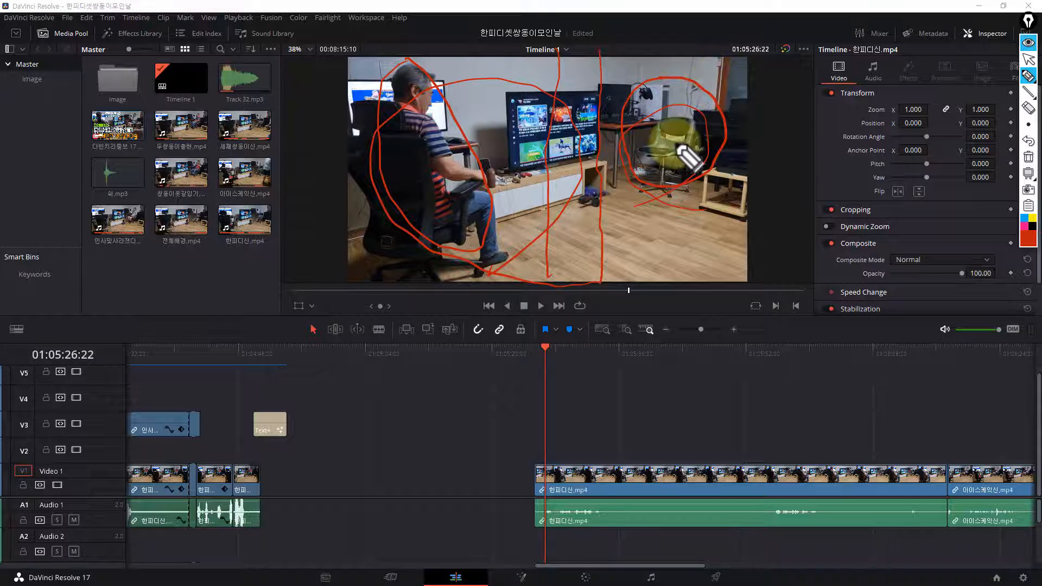
pyautogui.click(1028, 157)
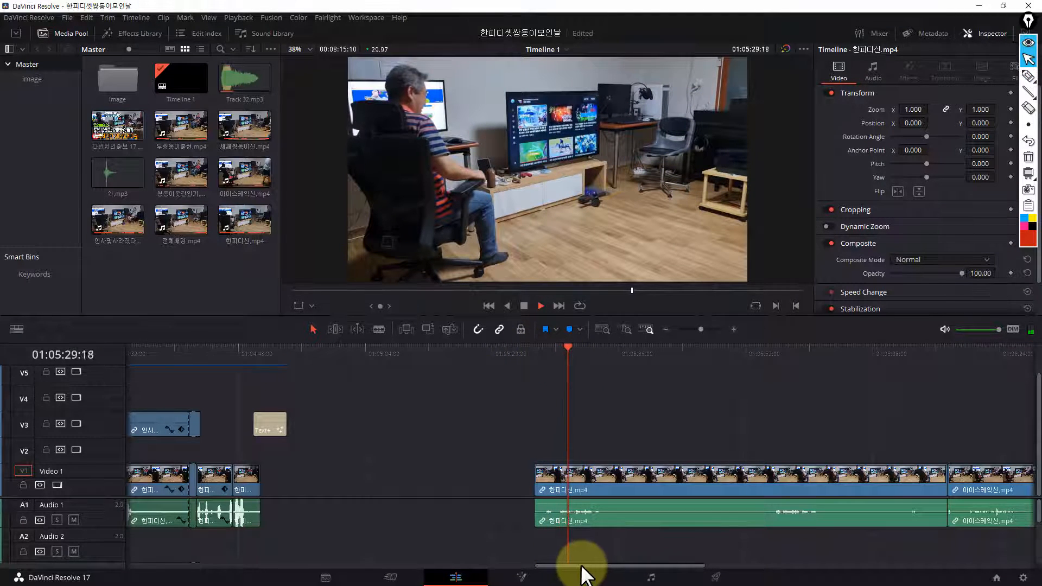
# Play through the raw 한피디신.mp4 clip and the beginning of the adjacent 아이스케익신.mp4 clip to examine both recordings
pyautogui.moveTo(580, 565); pyautogui.dragTo(624, 567)
pyautogui.moveTo(374, 346); pyautogui.dragTo(543, 395)
pyautogui.press('space')
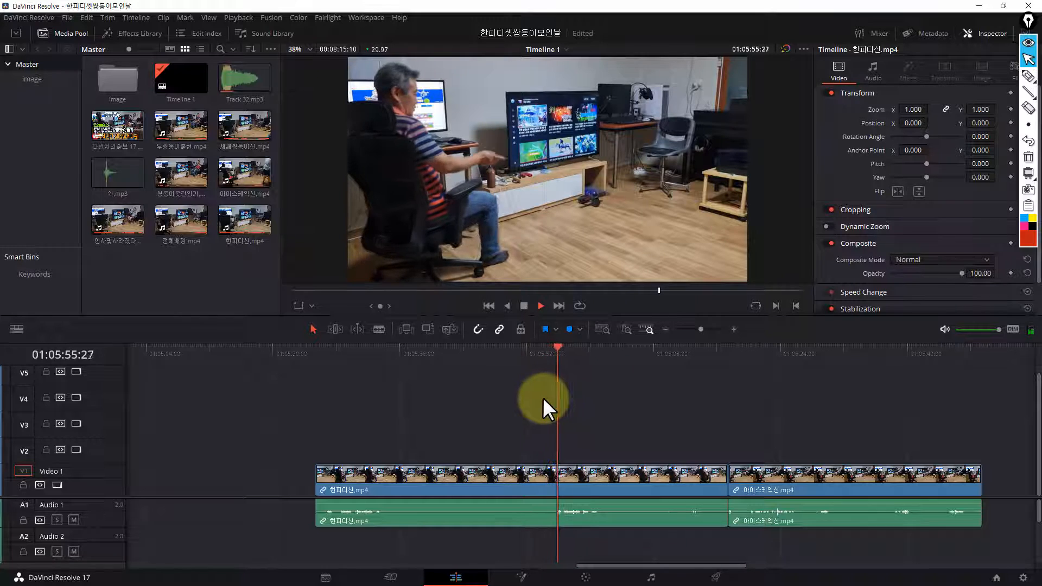
pyautogui.press('space')
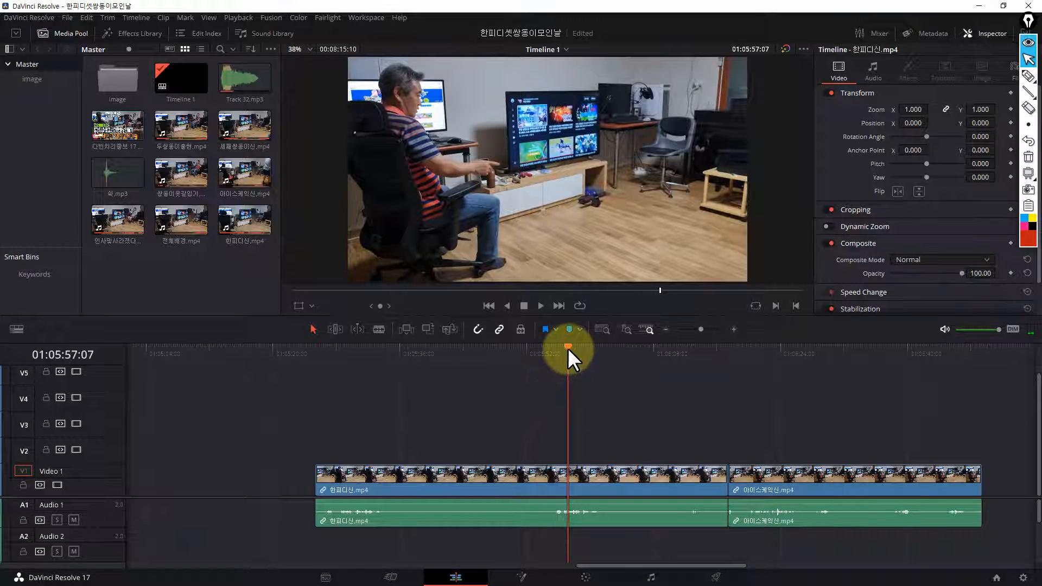
pyautogui.moveTo(569, 347); pyautogui.dragTo(597, 365)
pyautogui.press('space')
pyautogui.press('space')
pyautogui.press('space')
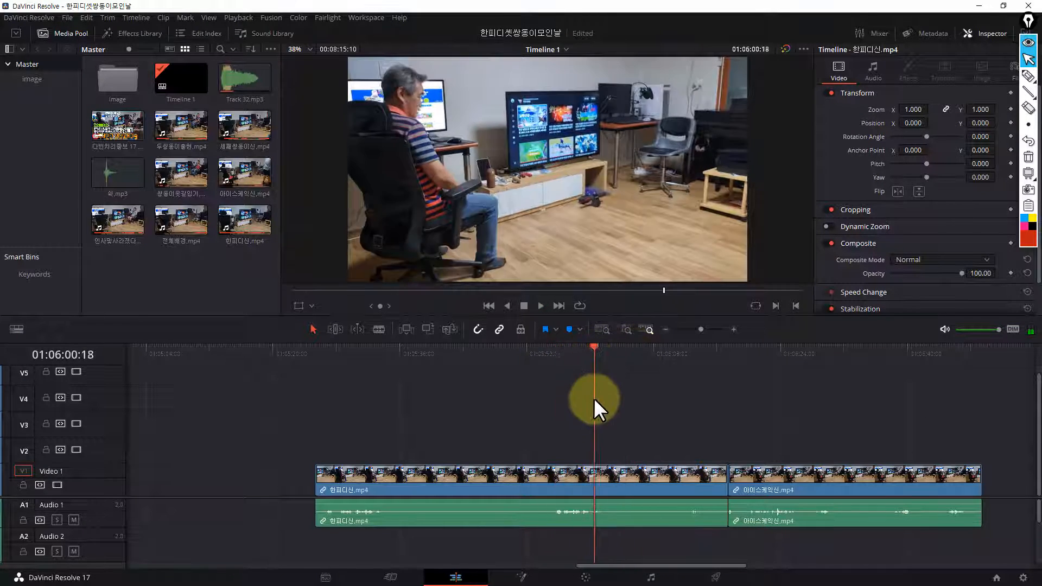
pyautogui.moveTo(611, 419); pyautogui.dragTo(724, 427)
pyautogui.press('space')
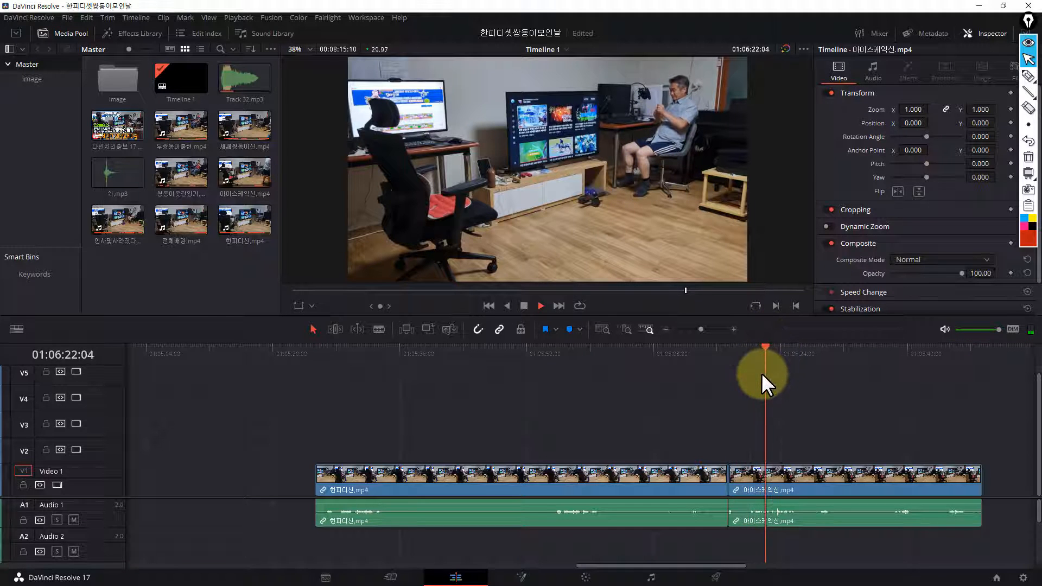
pyautogui.press('space')
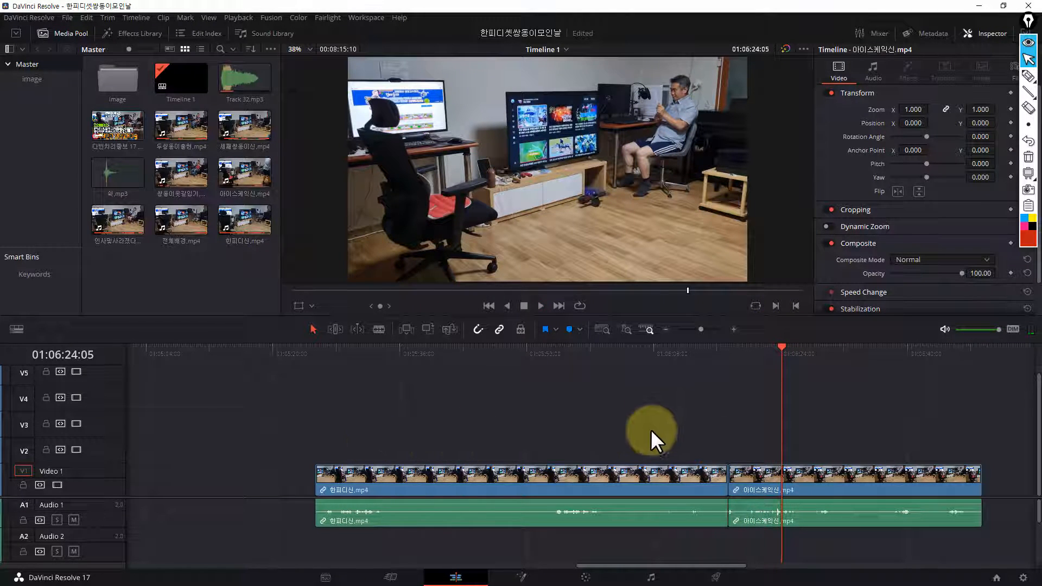
# Stack the 아이스케익신.mp4 clip on track V2 directly above 한피디신.mp4, aligning their start points, and check the overlap
pyautogui.moveTo(760, 476); pyautogui.dragTo(351, 445)
pyautogui.moveTo(315, 360); pyautogui.dragTo(403, 393)
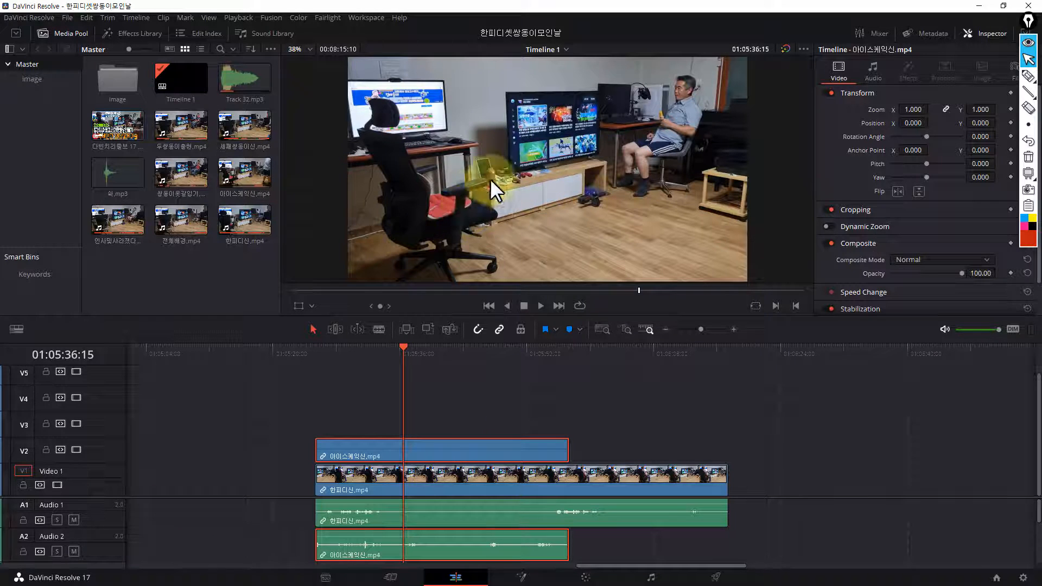
pyautogui.click(422, 480)
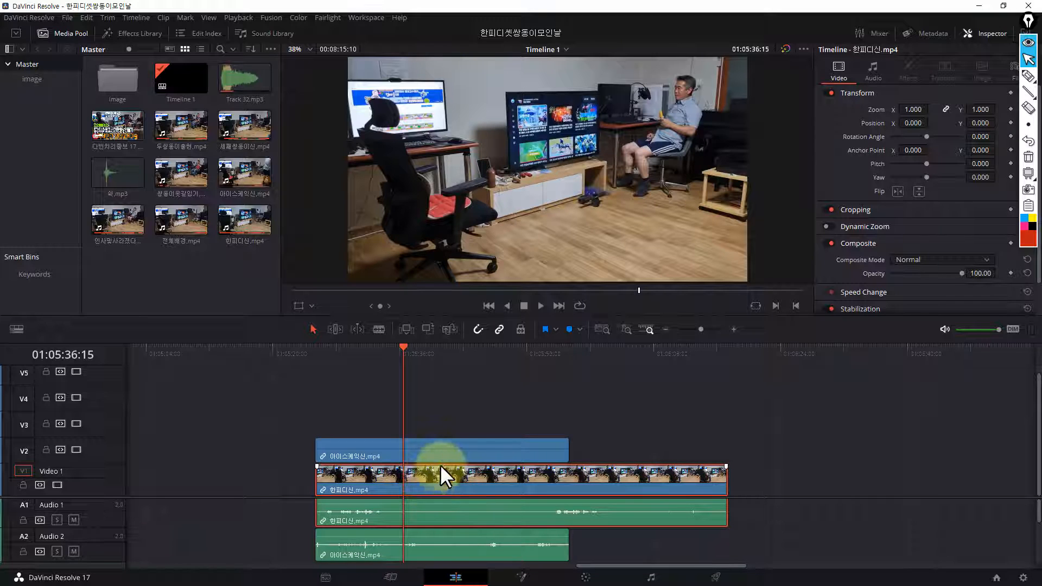
# Select the 아이스케익신.mp4 clip on track V2, park the playhead at 01:05:38:29 and reveal the clip's cropping settings
pyautogui.click(447, 444)
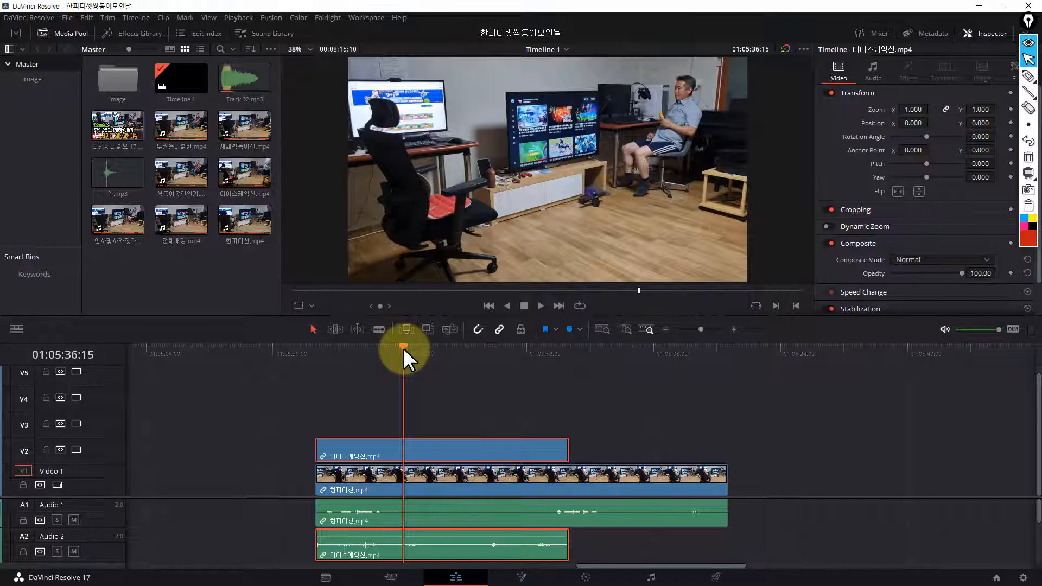
pyautogui.moveTo(404, 347); pyautogui.dragTo(423, 351)
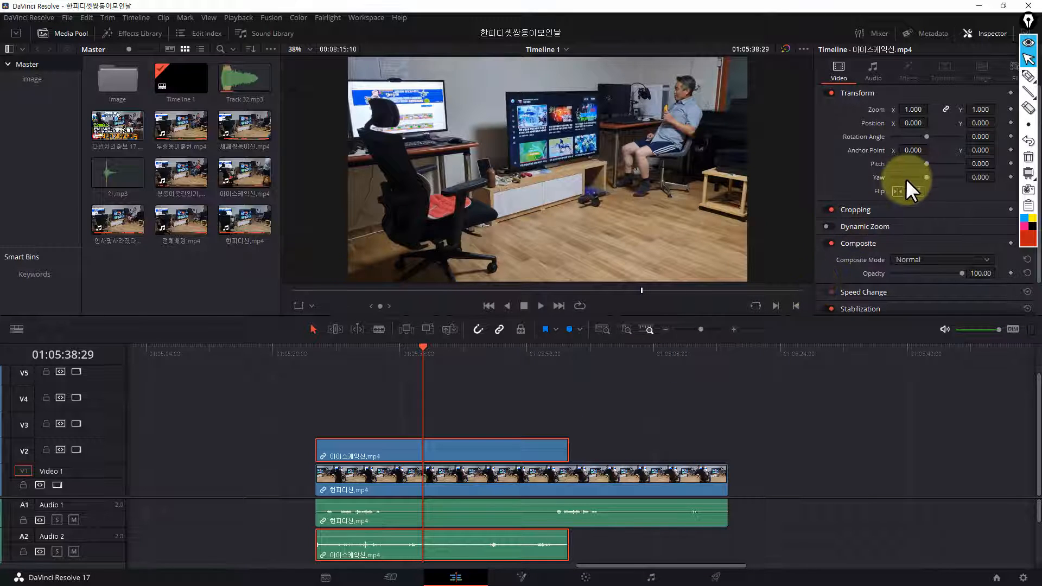
pyautogui.click(847, 212)
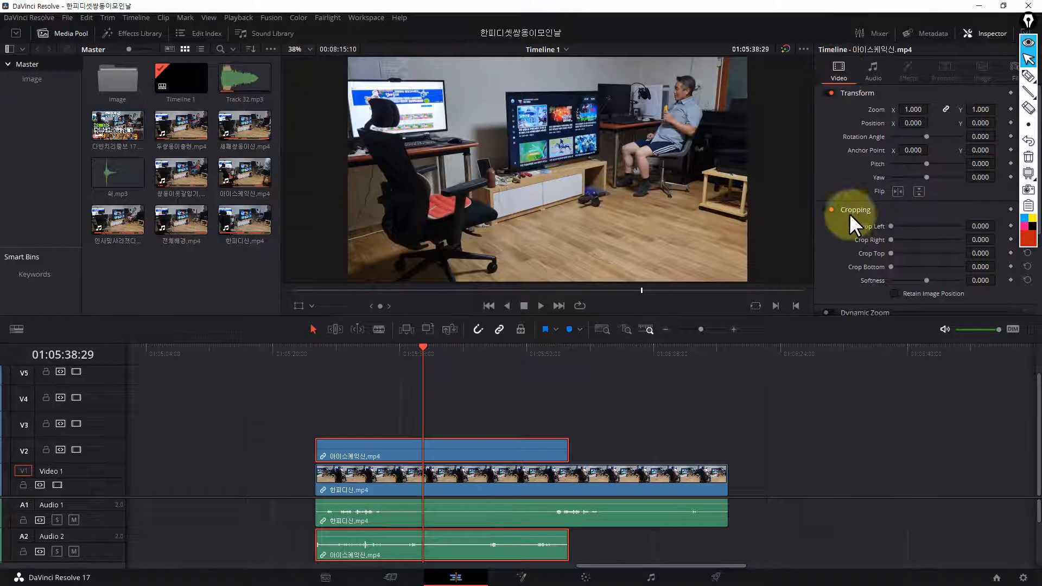
pyautogui.click(577, 473)
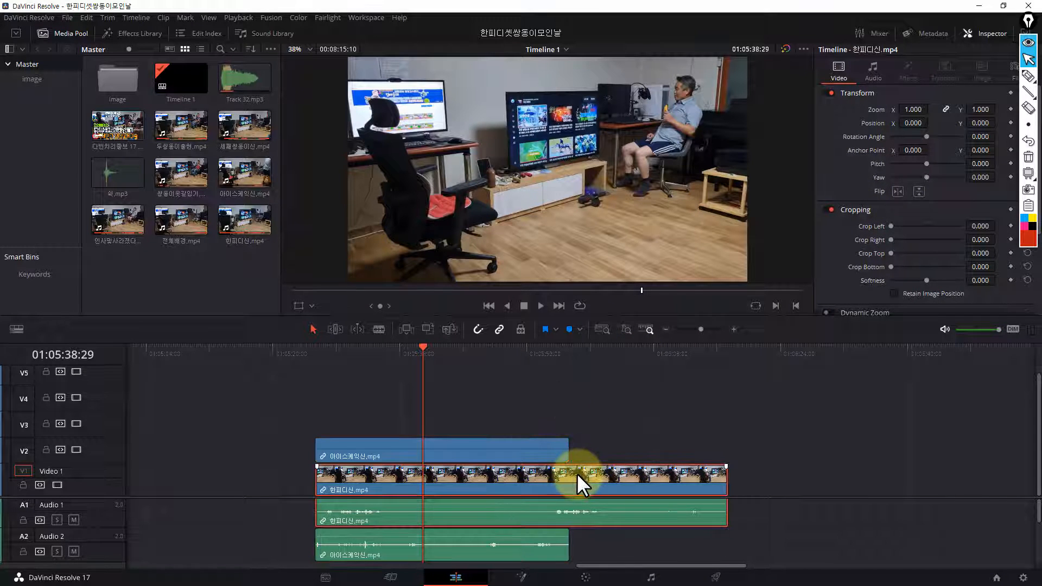
pyautogui.click(524, 451)
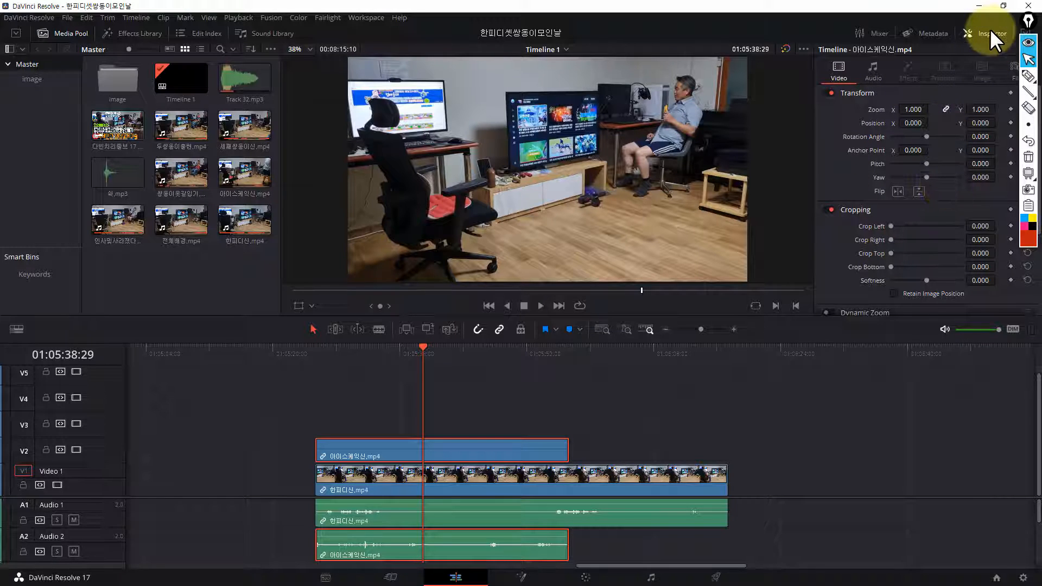
# Look at the upper clip's metadata and return to its video properties with the cropping settings expanded
pyautogui.click(916, 32)
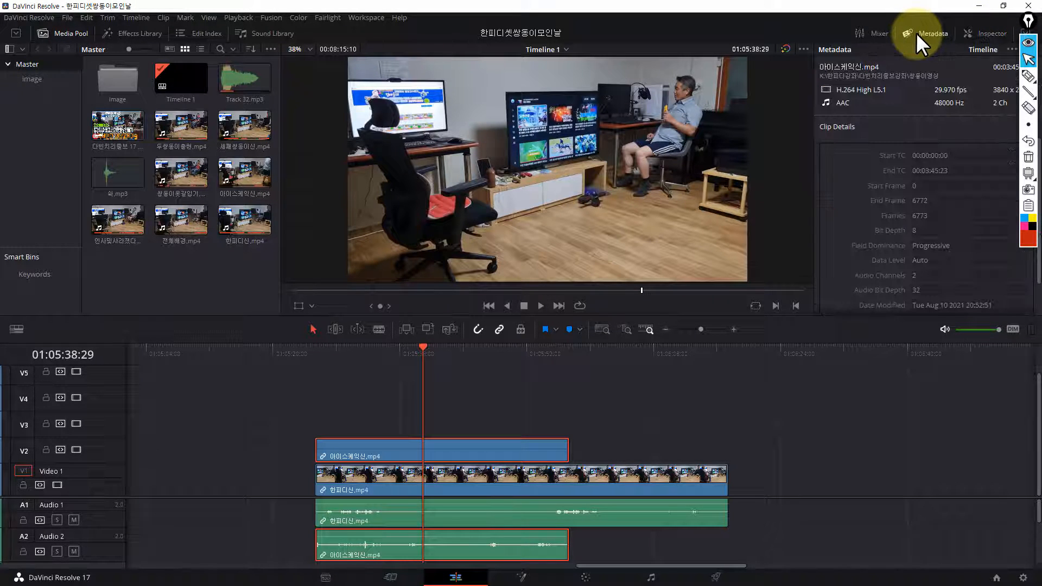
pyautogui.click(864, 31)
pyautogui.click(864, 32)
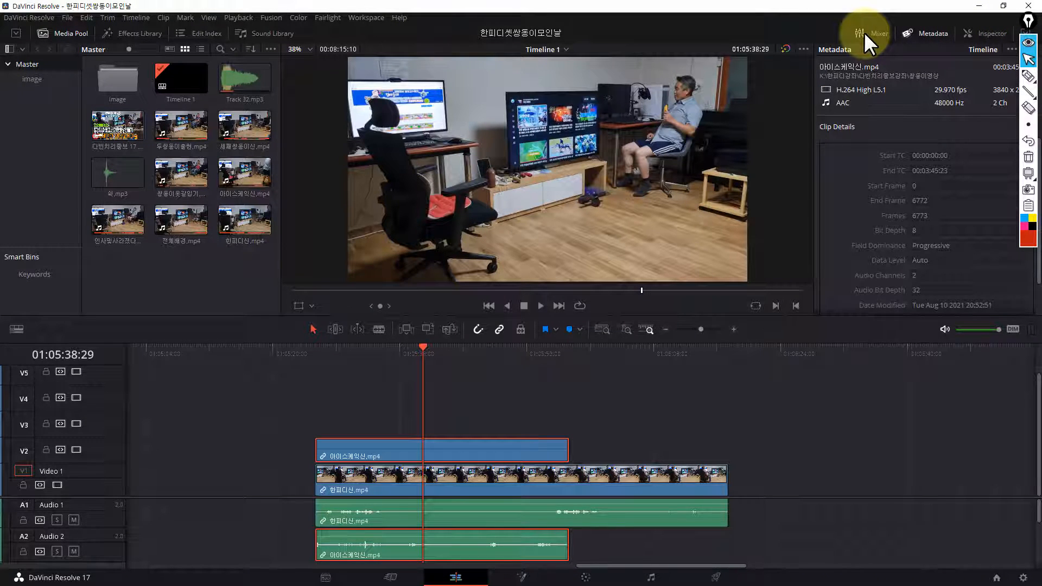
pyautogui.click(981, 35)
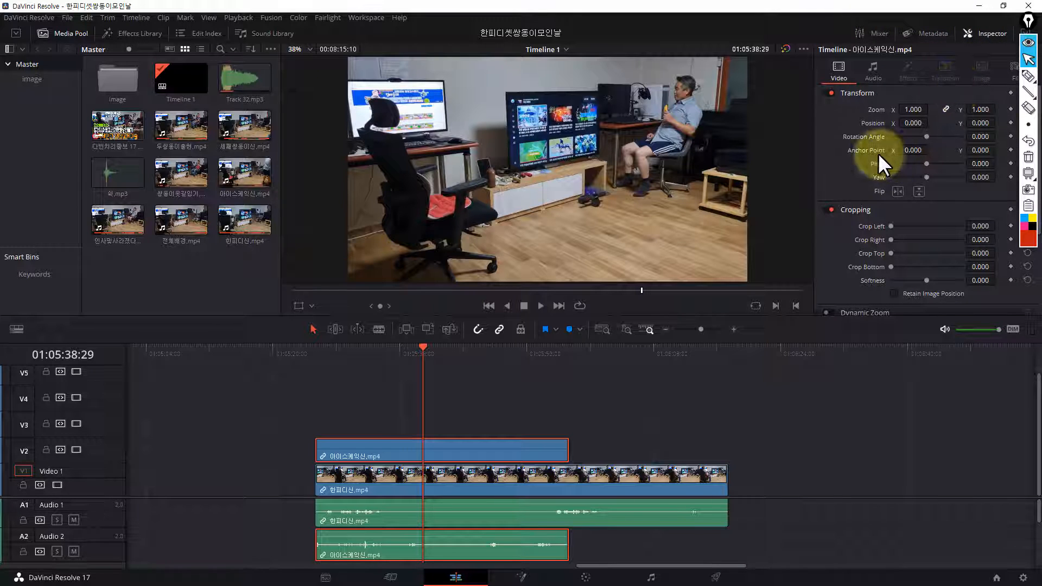
pyautogui.click(846, 210)
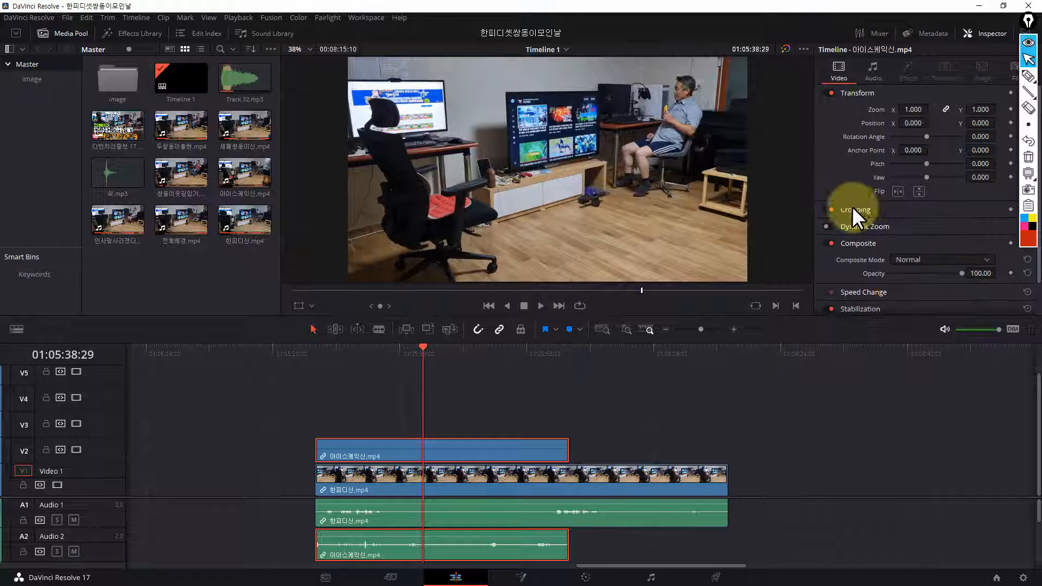
pyautogui.click(855, 210)
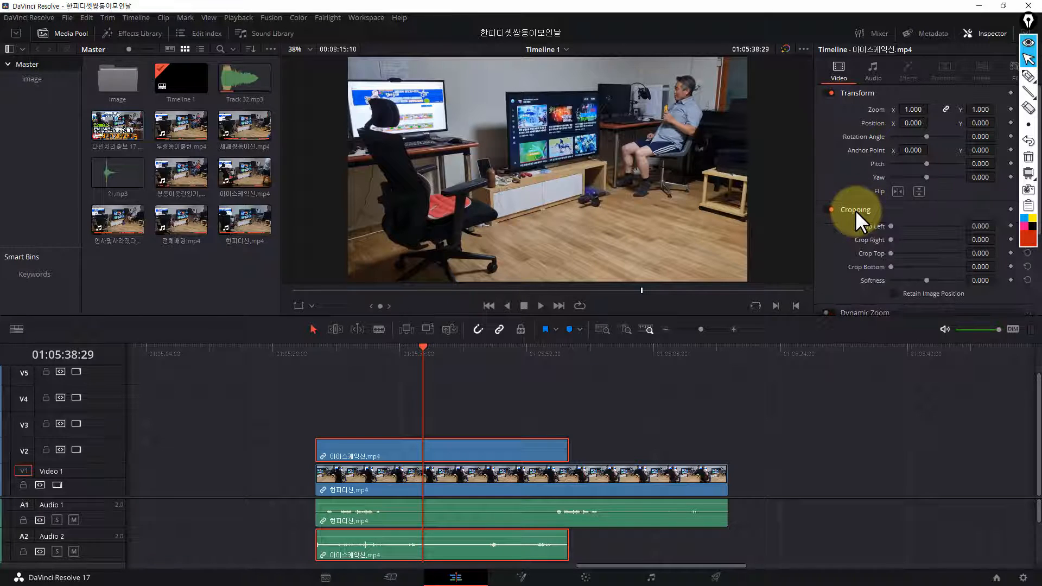
pyautogui.click(855, 210)
pyautogui.click(856, 210)
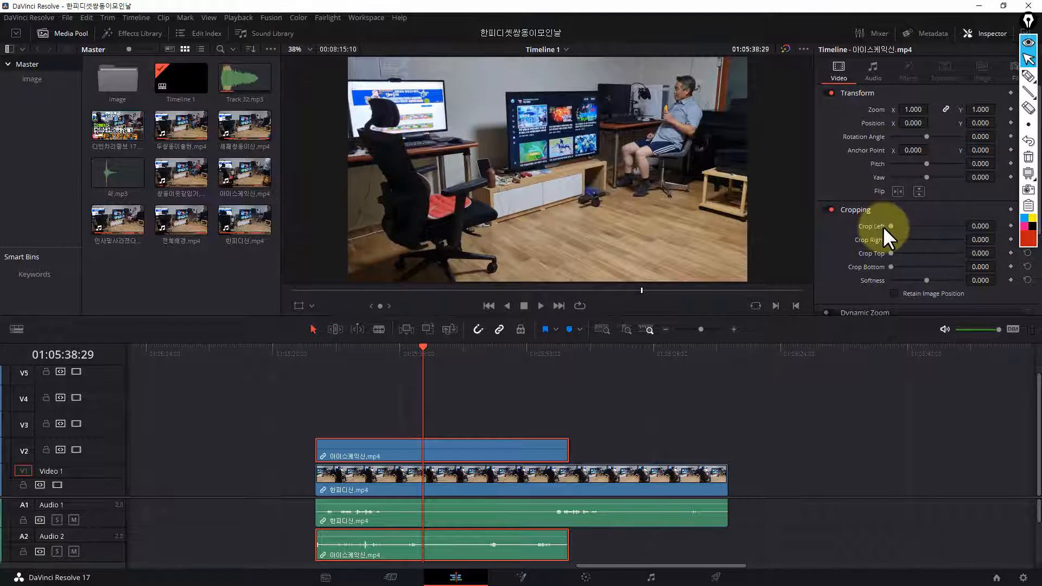
# Set Crop Left of the 아이스케익신.mp4 clip to about 967.3, placing the crop edge between the two seated men
pyautogui.moveTo(891, 225); pyautogui.dragTo(905, 228)
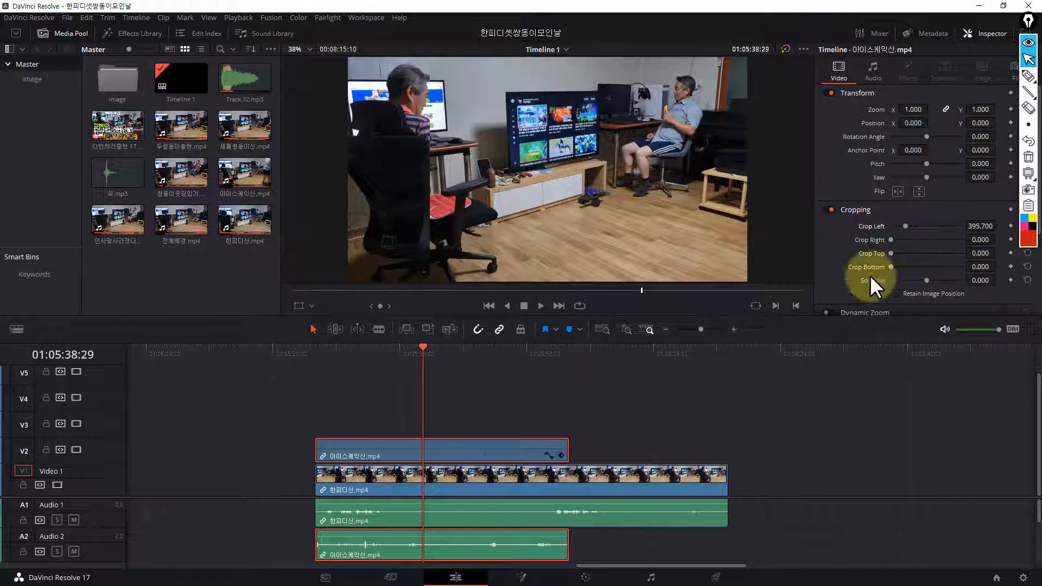
pyautogui.moveTo(904, 226); pyautogui.dragTo(933, 239)
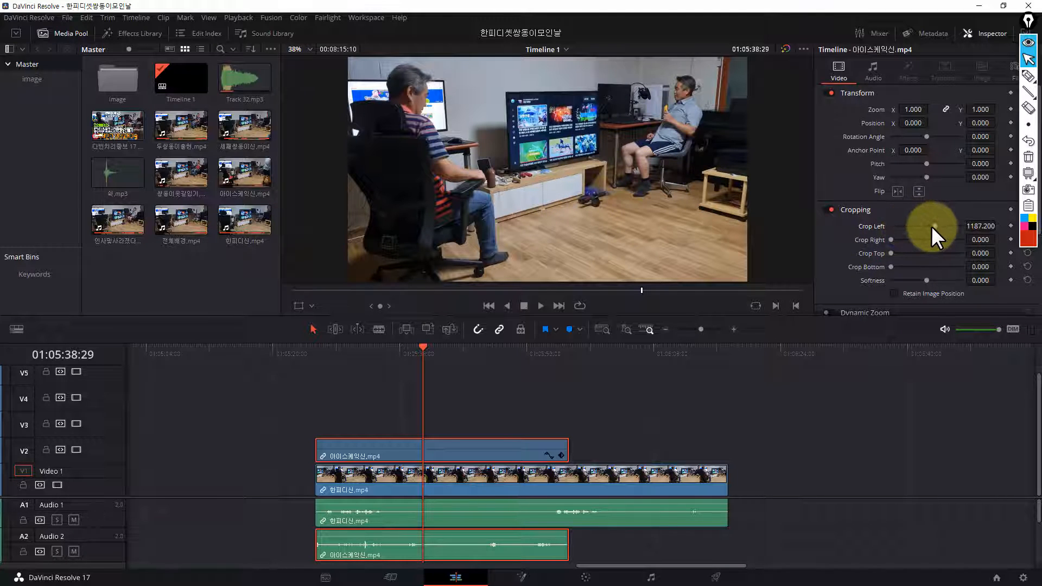
pyautogui.moveTo(934, 226); pyautogui.dragTo(924, 230)
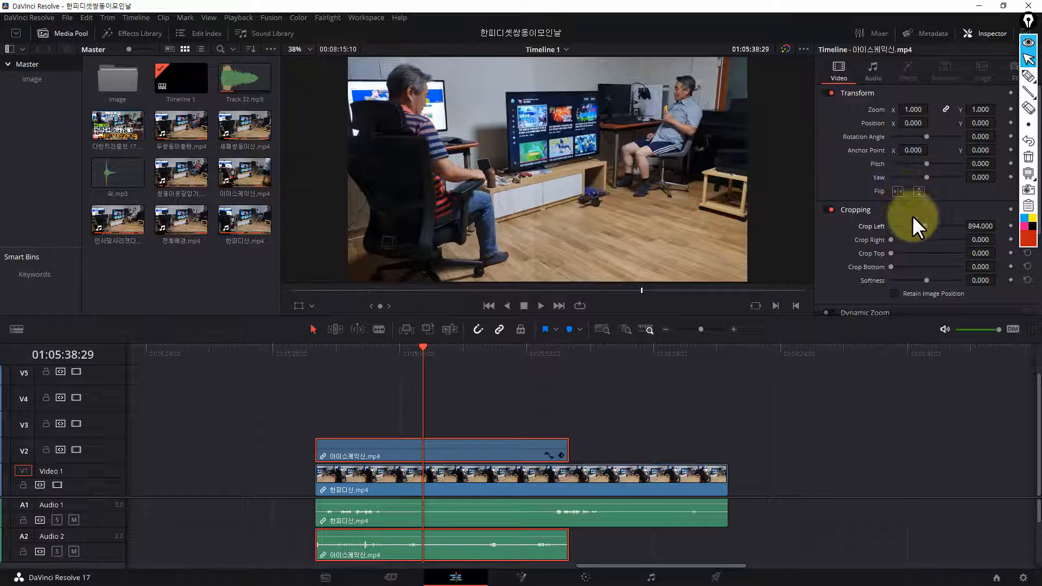
pyautogui.moveTo(925, 226); pyautogui.dragTo(940, 226)
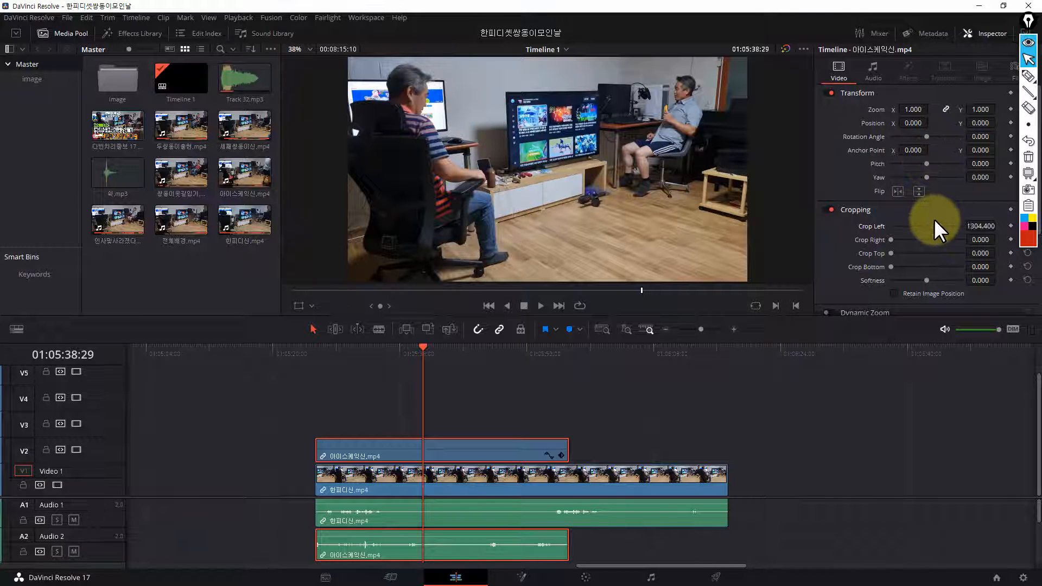
pyautogui.moveTo(938, 225); pyautogui.dragTo(926, 227)
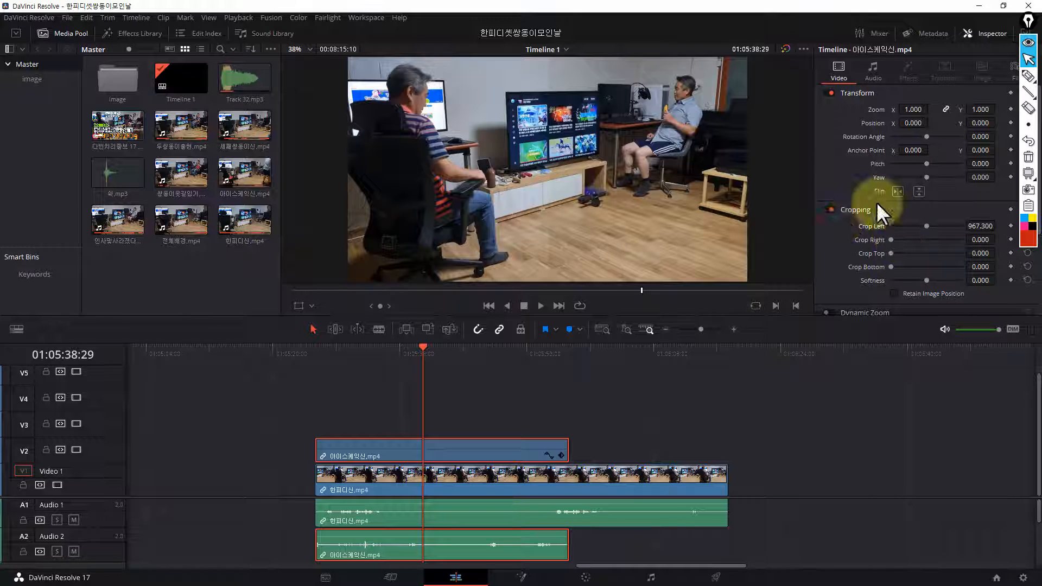
# Grade the upper clip with Offset 24.15 on node 01 and 32.55 on an added serial node, and return to the Edit page
pyautogui.click(585, 578)
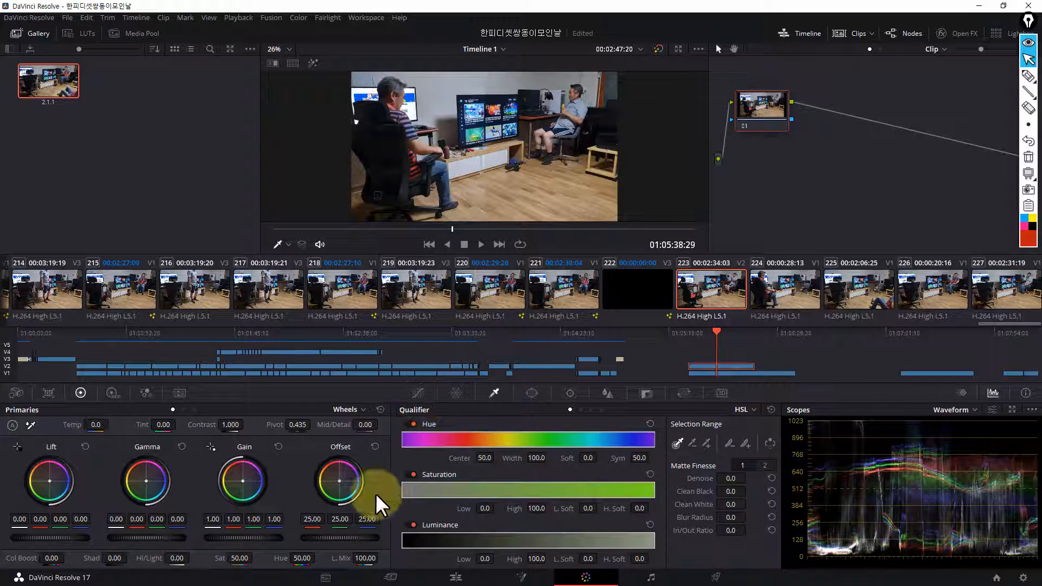
pyautogui.moveTo(351, 538); pyautogui.dragTo(341, 542)
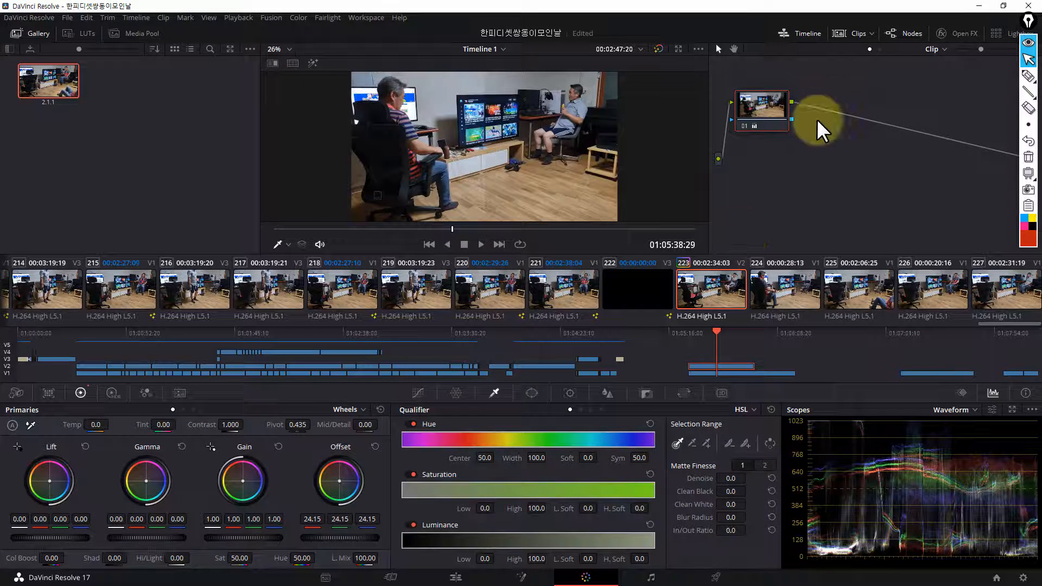
pyautogui.hotkey('alt', 's')
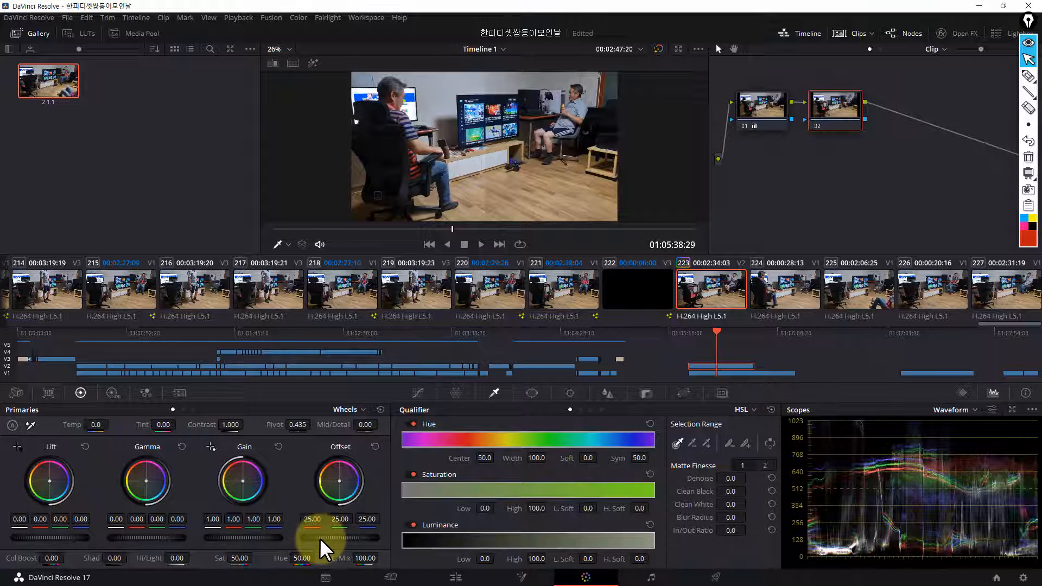
pyautogui.moveTo(321, 540); pyautogui.dragTo(496, 553)
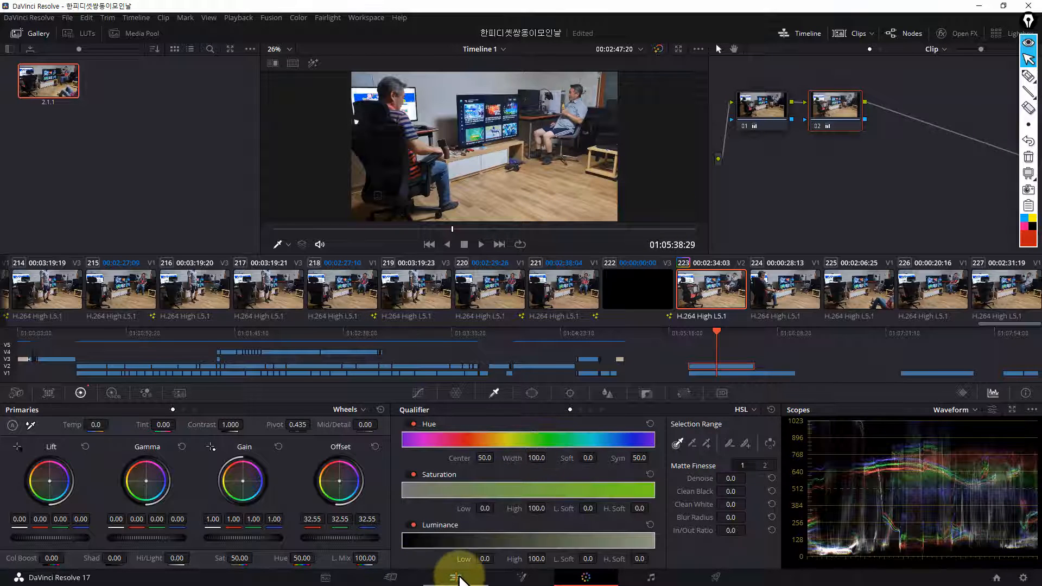
pyautogui.click(456, 575)
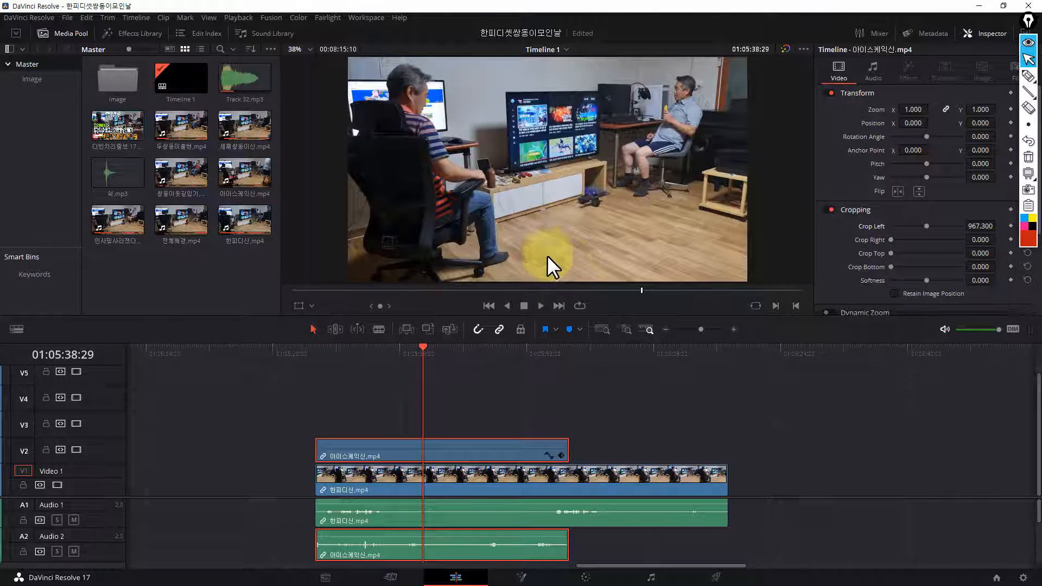
# Play the stacked clips from near their beginning to about 01:05:43 to check the combined clone shot
pyautogui.moveTo(423, 347); pyautogui.dragTo(331, 347)
pyautogui.press('space')
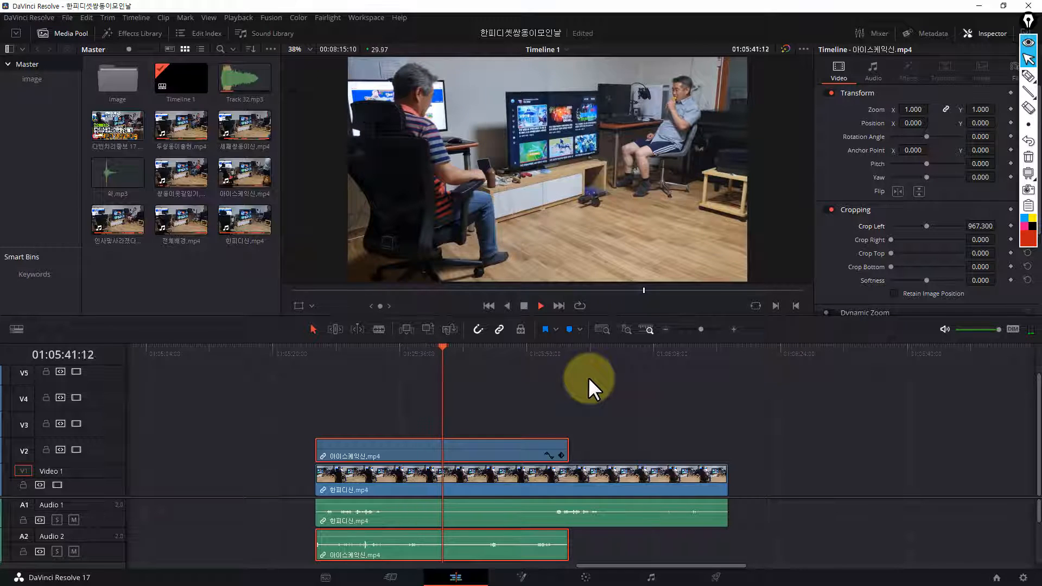
pyautogui.press('space')
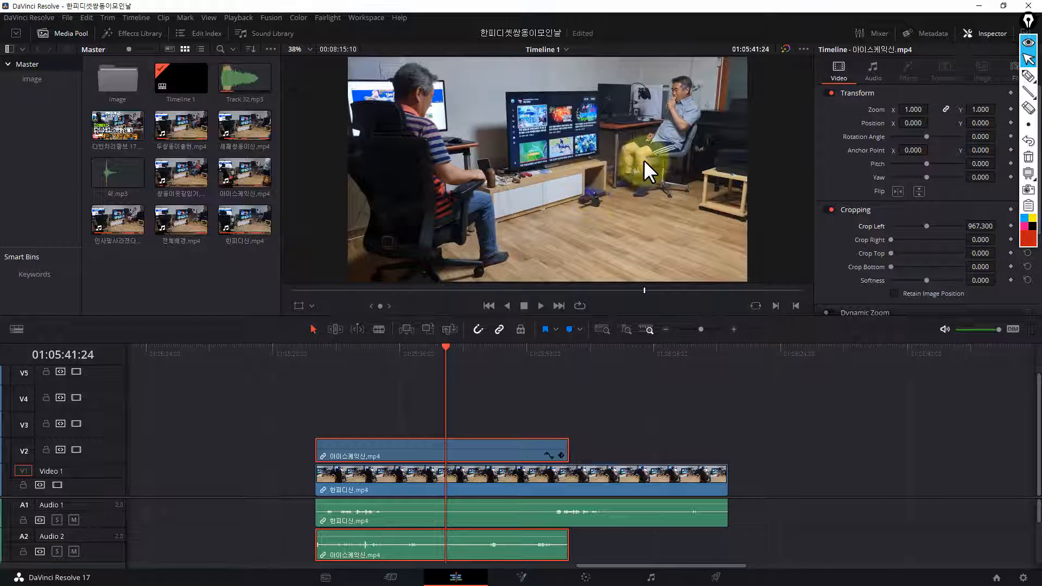
pyautogui.press('space')
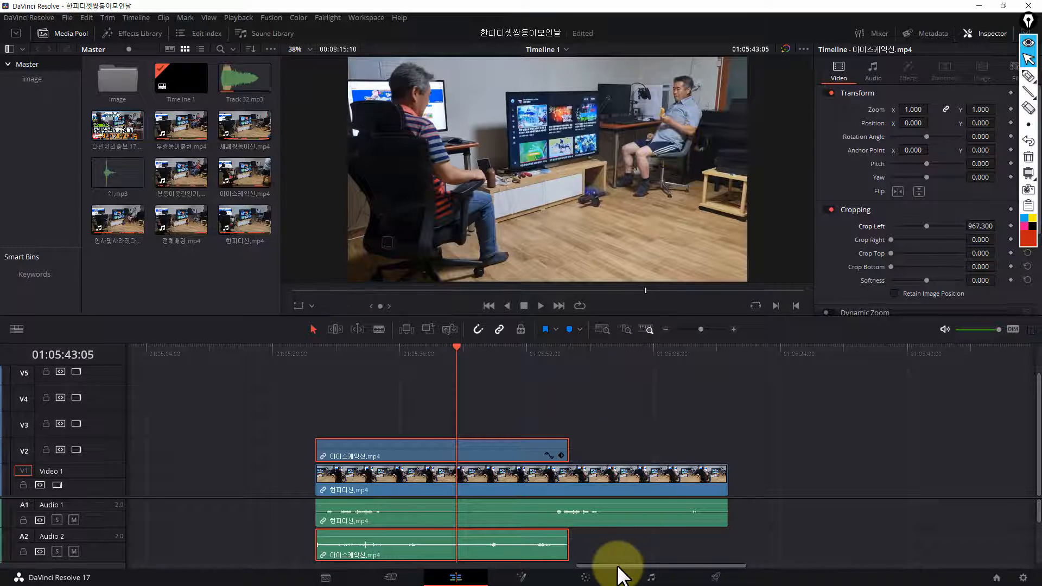
# Go to the two adjoining 쌍둥이옷갈입기.mp4 clips near the timeline's end and shift the second about 3 seconds later, leaving a gap
pyautogui.moveTo(619, 565); pyautogui.dragTo(633, 565)
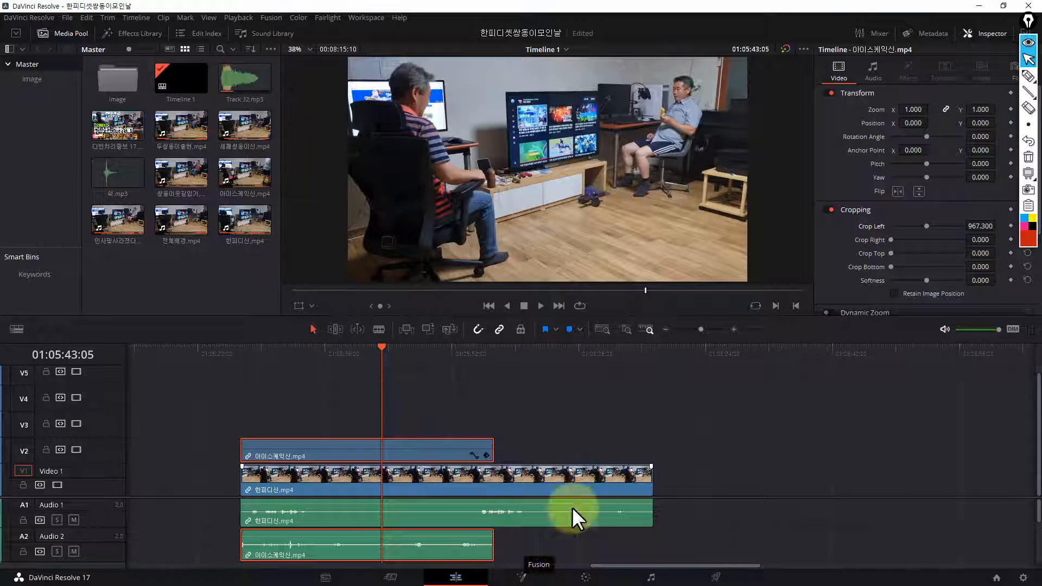
pyautogui.moveTo(636, 354); pyautogui.dragTo(706, 358)
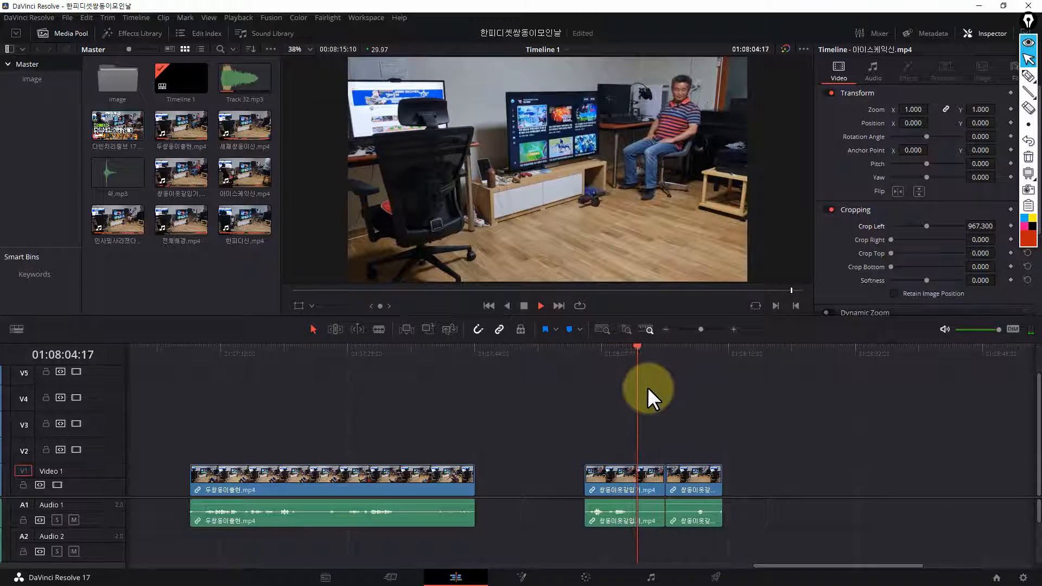
pyautogui.moveTo(642, 346); pyautogui.dragTo(669, 354)
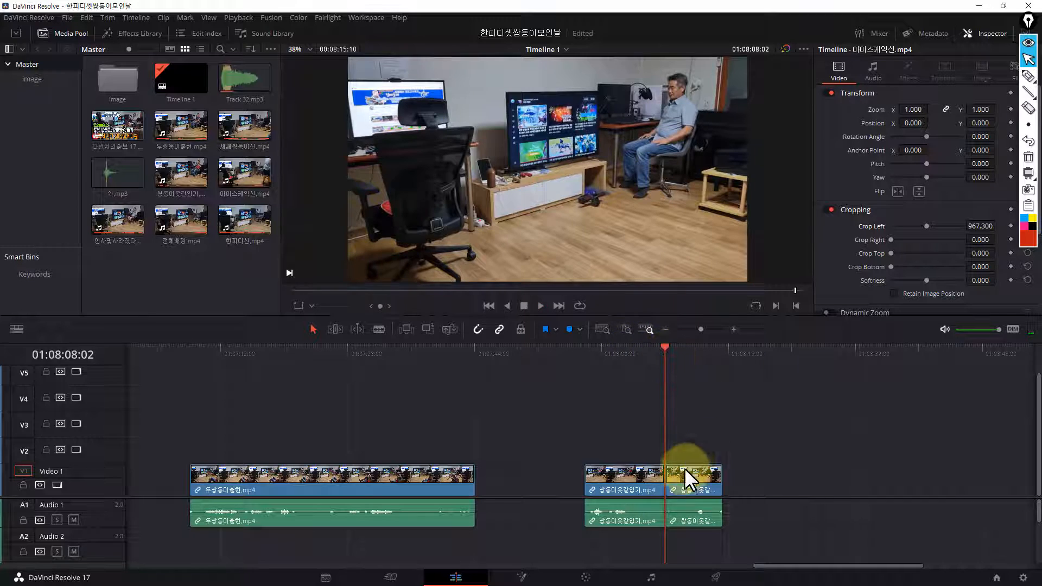
pyautogui.moveTo(685, 471); pyautogui.dragTo(709, 474)
# Play the separated second 쌍둥이옷갈입기.mp4 clip and compare the man's clothing and pose with the first clip
pyautogui.click(698, 356)
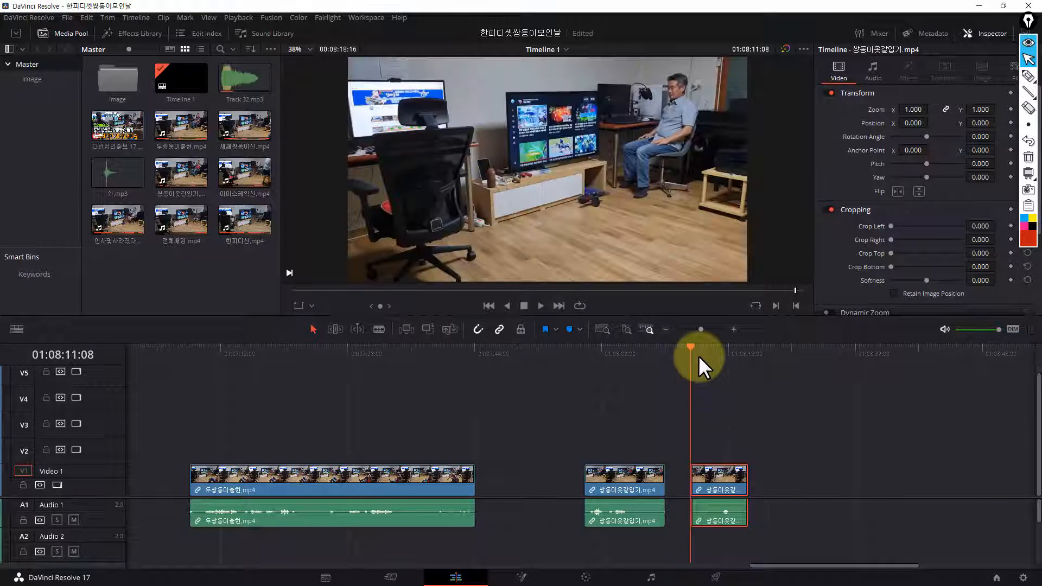
pyautogui.press('space')
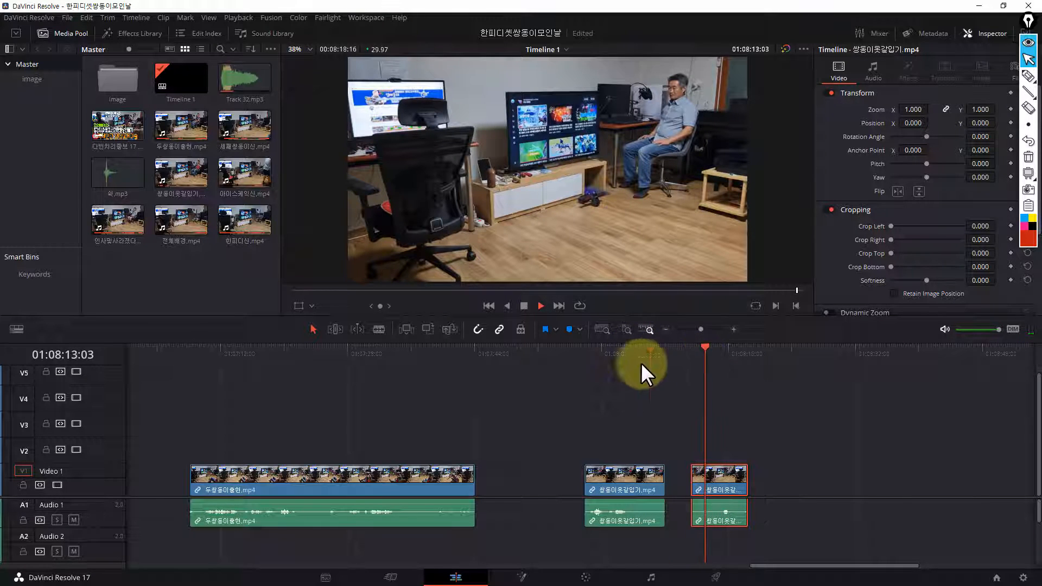
pyautogui.press('space')
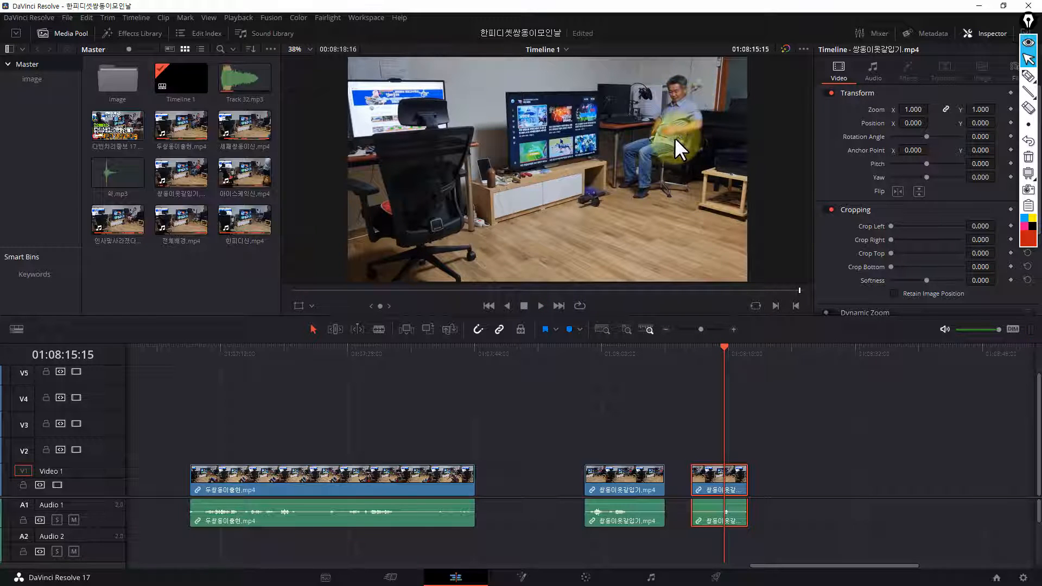
pyautogui.click(621, 353)
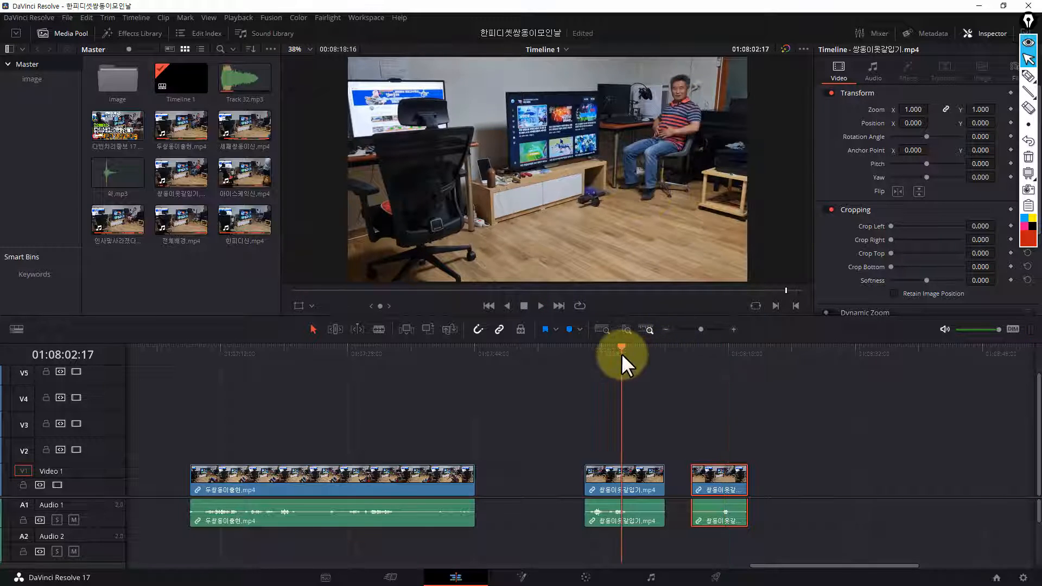
pyautogui.click(691, 354)
pyautogui.moveTo(695, 363); pyautogui.dragTo(716, 367)
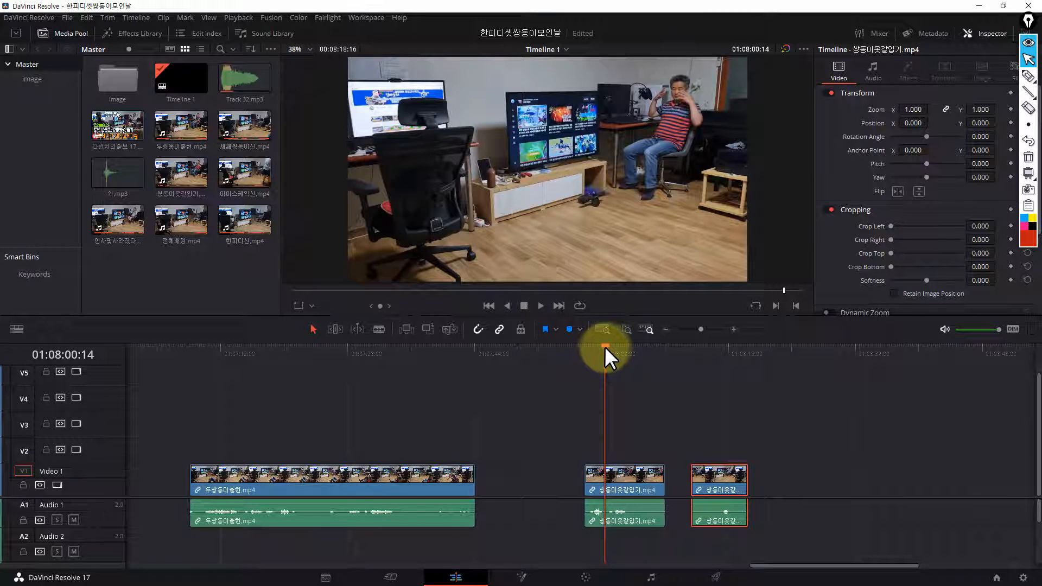
# Split the first 쌍둥이옷갈입기.mp4 clip on track V1 at 01:08:02:09
pyautogui.moveTo(604, 347); pyautogui.dragTo(619, 376)
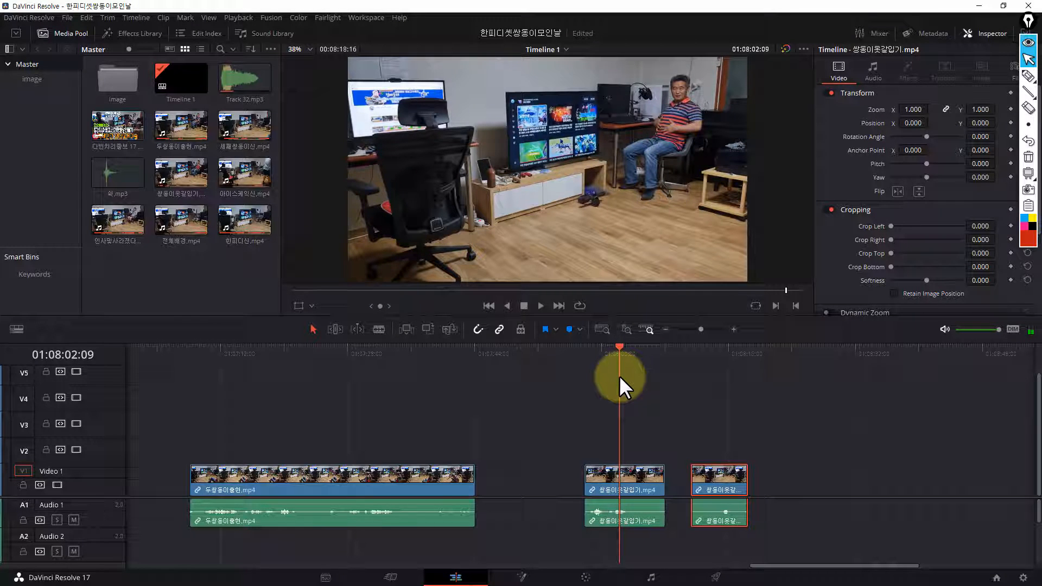
pyautogui.click(624, 478)
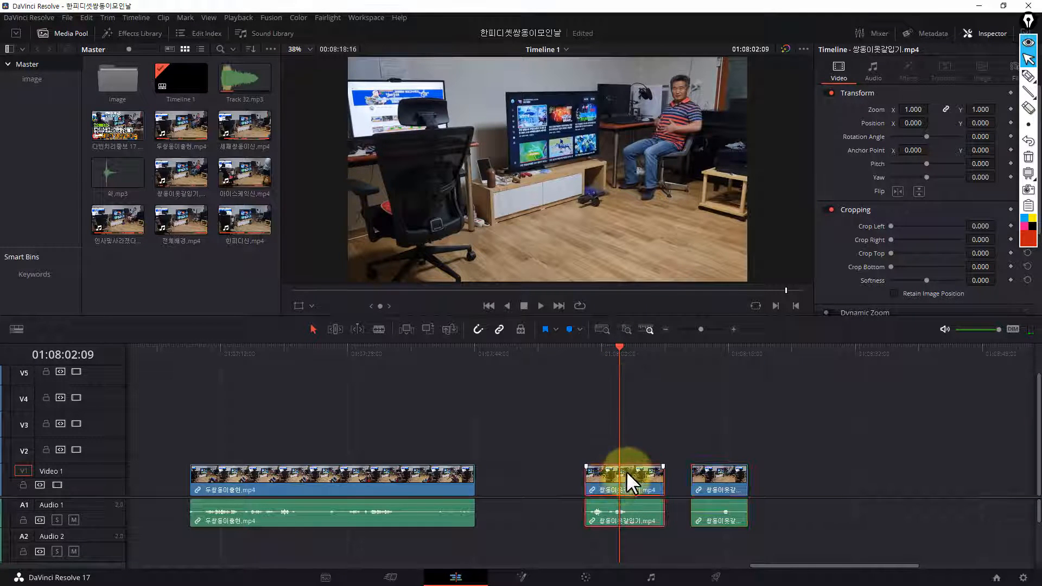
pyautogui.hotkey('ctrl', 'b')
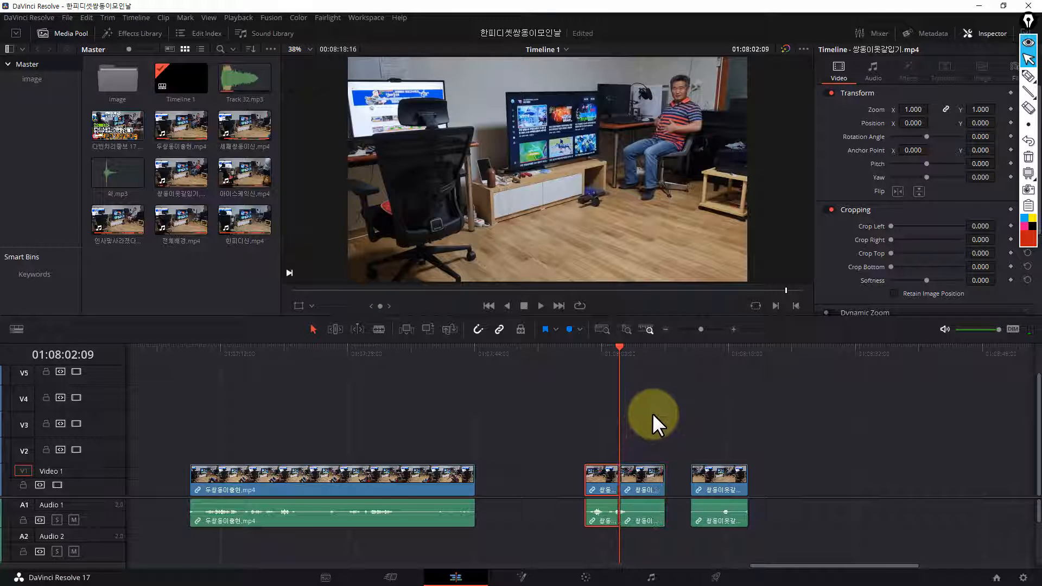
# Ripple-delete the split-off remainder of the first 쌍둥이옷갈입기.mp4 clip and go to the last frame of the part kept, 01:08:02:08
pyautogui.click(642, 479)
pyautogui.press('Delete')
pyautogui.moveTo(652, 352); pyautogui.dragTo(617, 364)
pyautogui.press('Left')
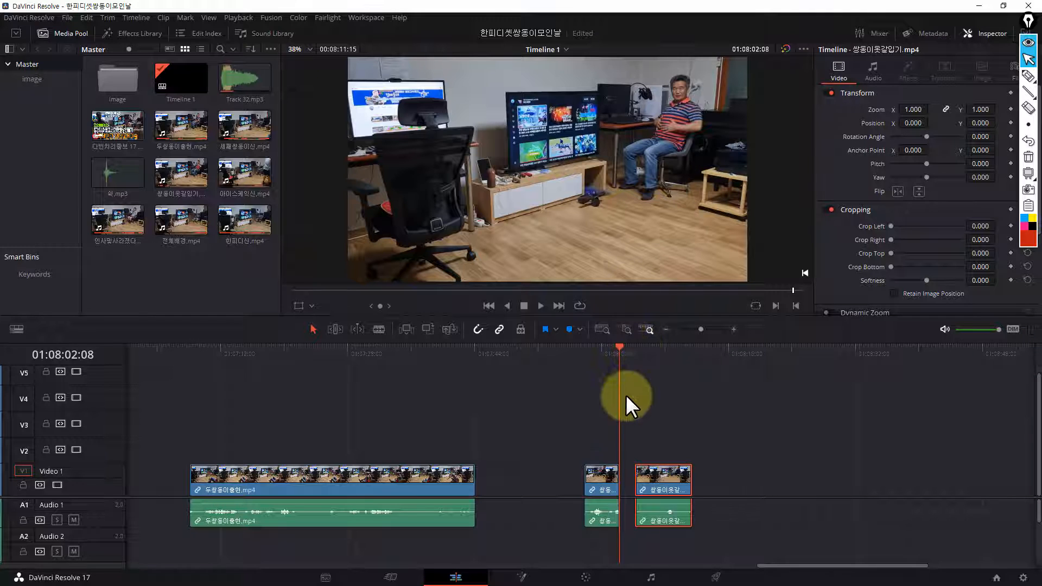
# Split the second 쌍둥이옷갈입기.mp4 clip at 01:08:08:14, delete the part before the cut and place the rest directly after the first clip
pyautogui.moveTo(620, 347); pyautogui.dragTo(669, 372)
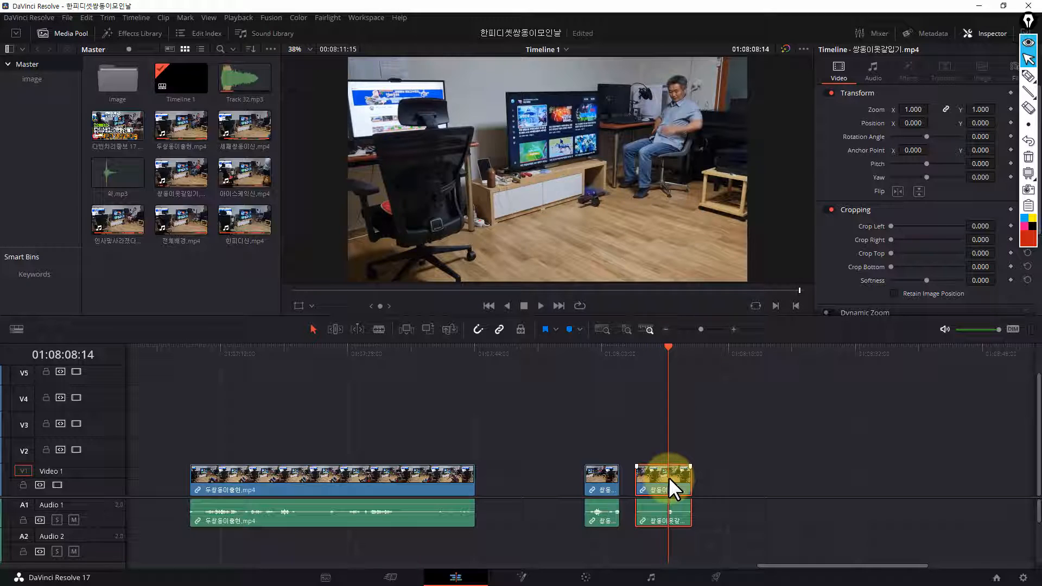
pyautogui.hotkey('ctrl', 'b')
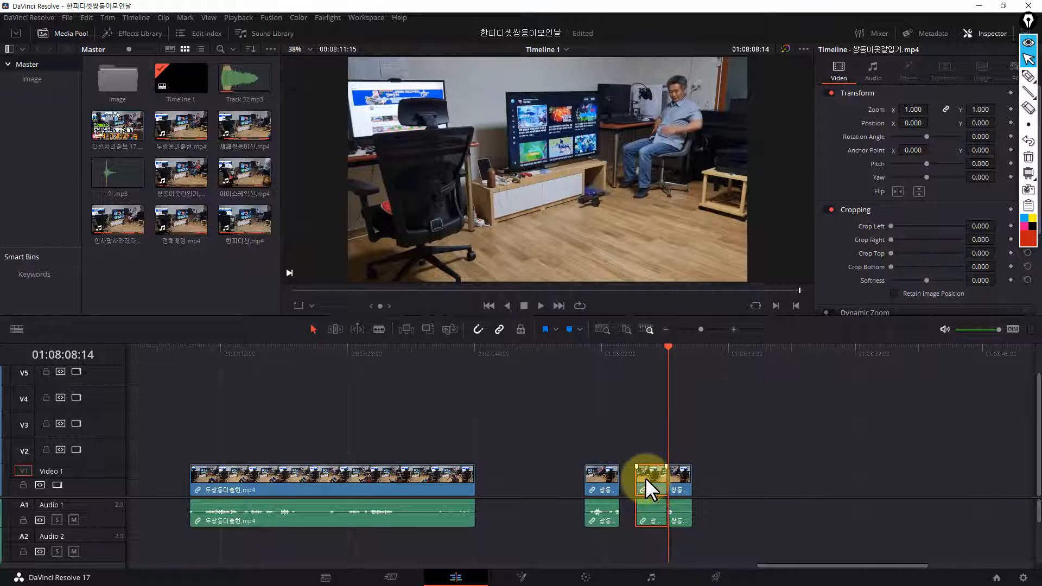
pyautogui.press('BackSpace')
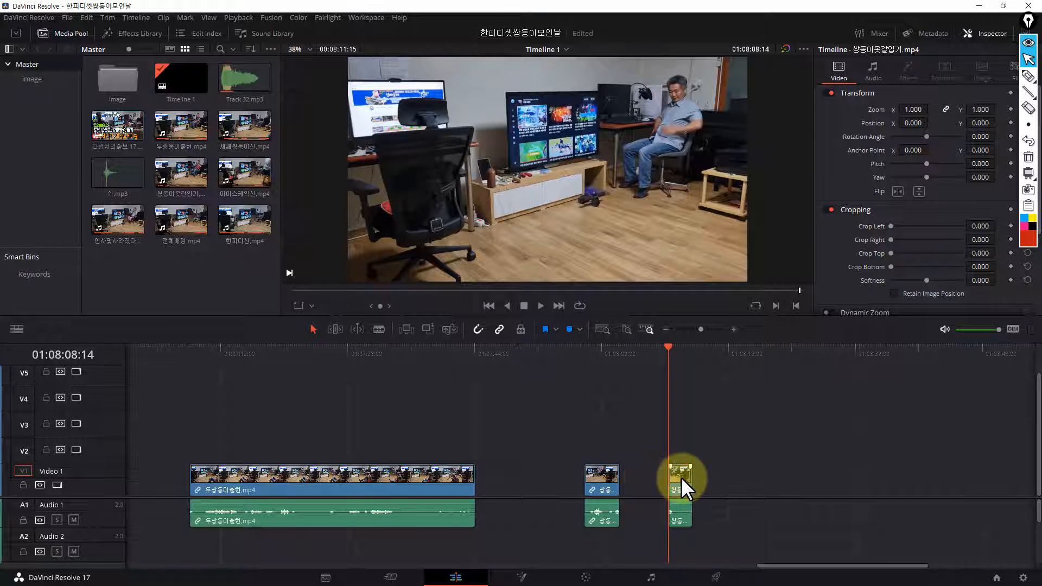
pyautogui.moveTo(677, 476); pyautogui.dragTo(627, 478)
# Play the two joined 쌍둥이옷갈입기.mp4 clips from about 01:08:00 to check the instant clothes change
pyautogui.click(601, 351)
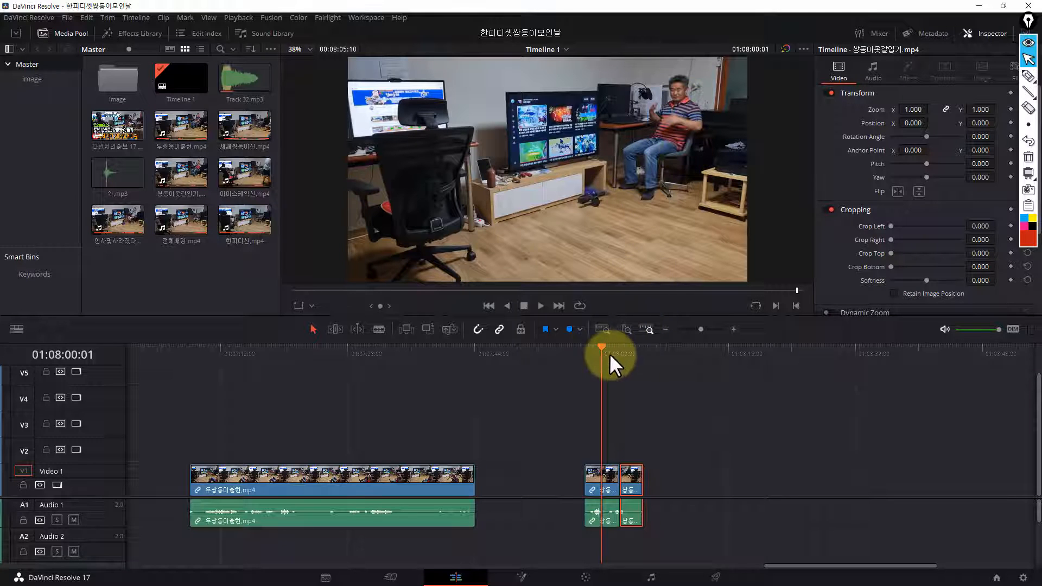
pyautogui.moveTo(601, 347); pyautogui.dragTo(606, 351)
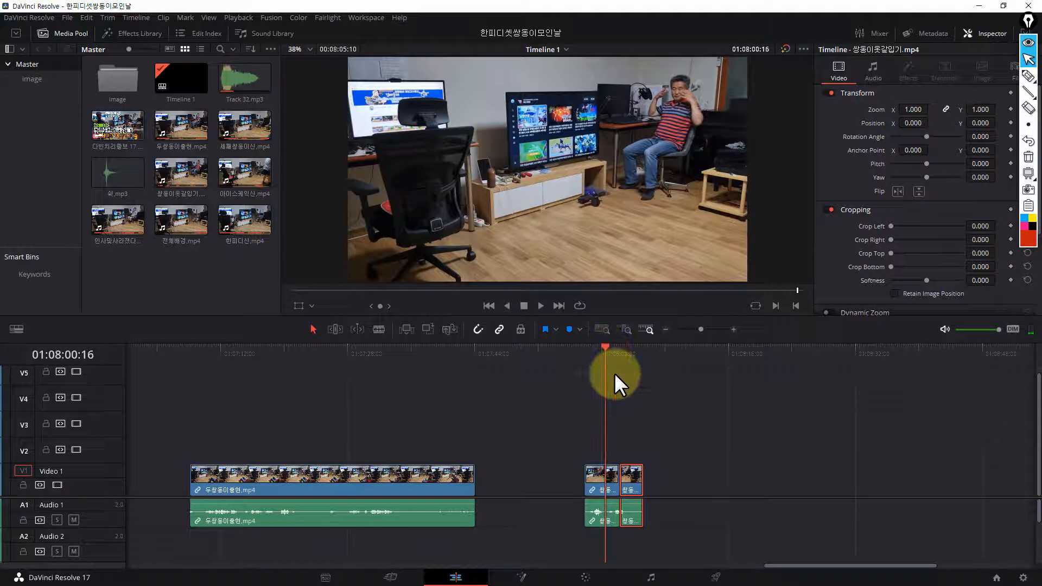
pyautogui.click(614, 373)
pyautogui.press('space')
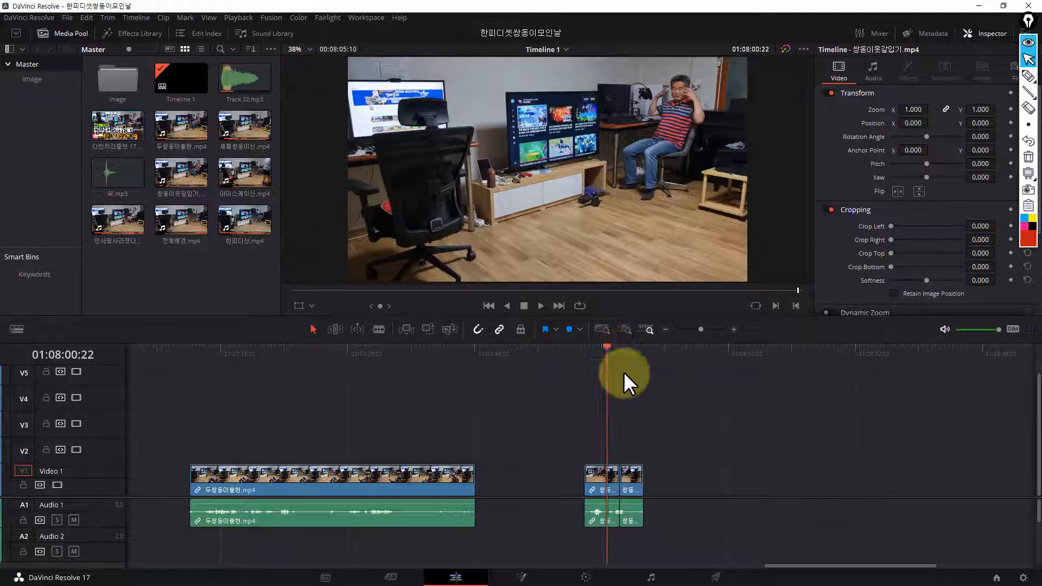
pyautogui.scroll(2, 621, 367)
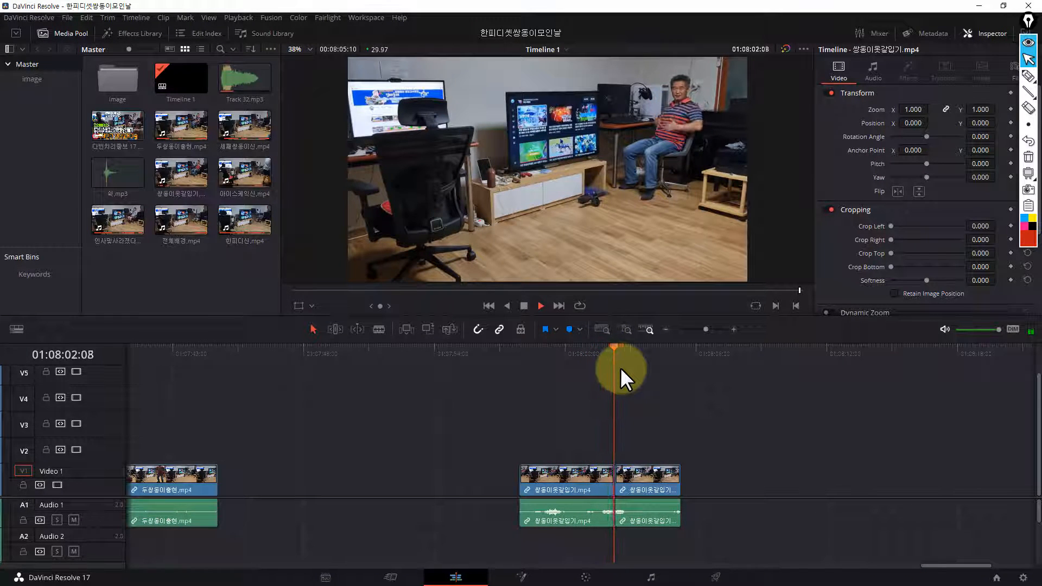
pyautogui.press('space')
pyautogui.moveTo(638, 350); pyautogui.dragTo(577, 357)
pyautogui.press('space')
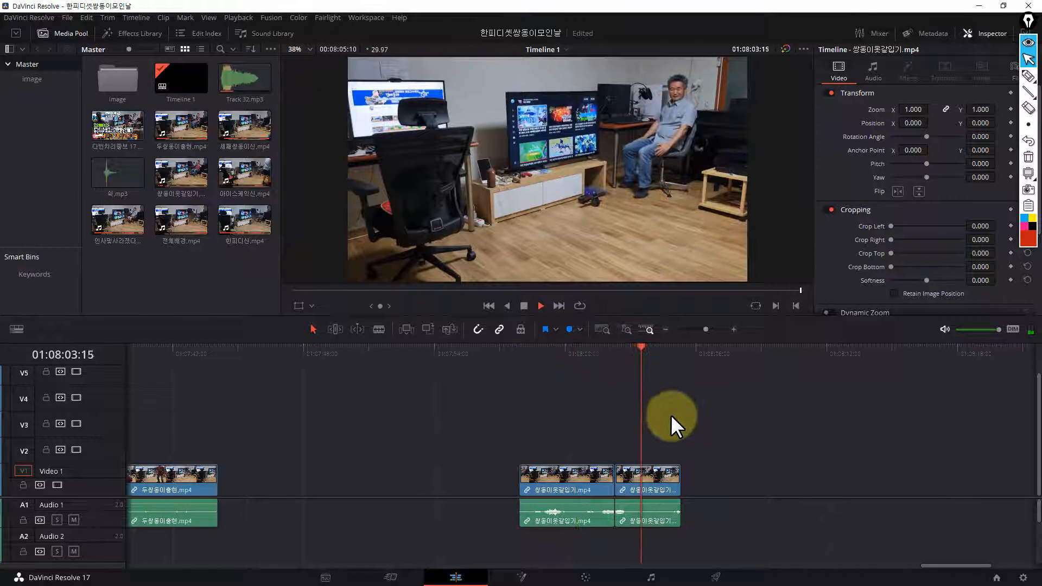
# Replay the cut between the two 쌍둥이옷갈입기.mp4 clips several times at a closer timeline zoom, comparing the man's pose on both sides
pyautogui.press('space')
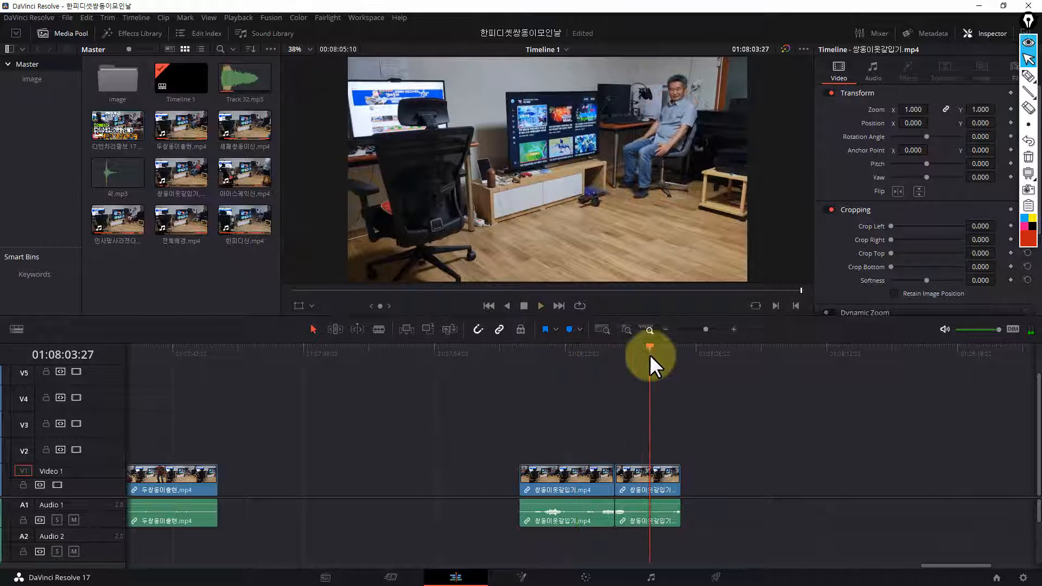
pyautogui.moveTo(650, 353); pyautogui.dragTo(630, 353)
pyautogui.press('space')
pyautogui.press('space')
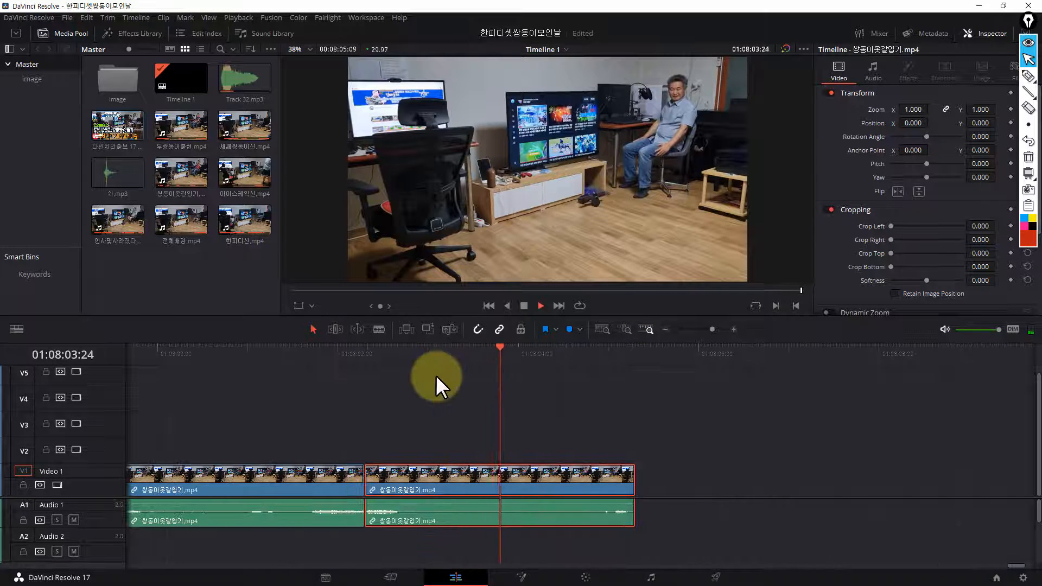
pyautogui.press('space')
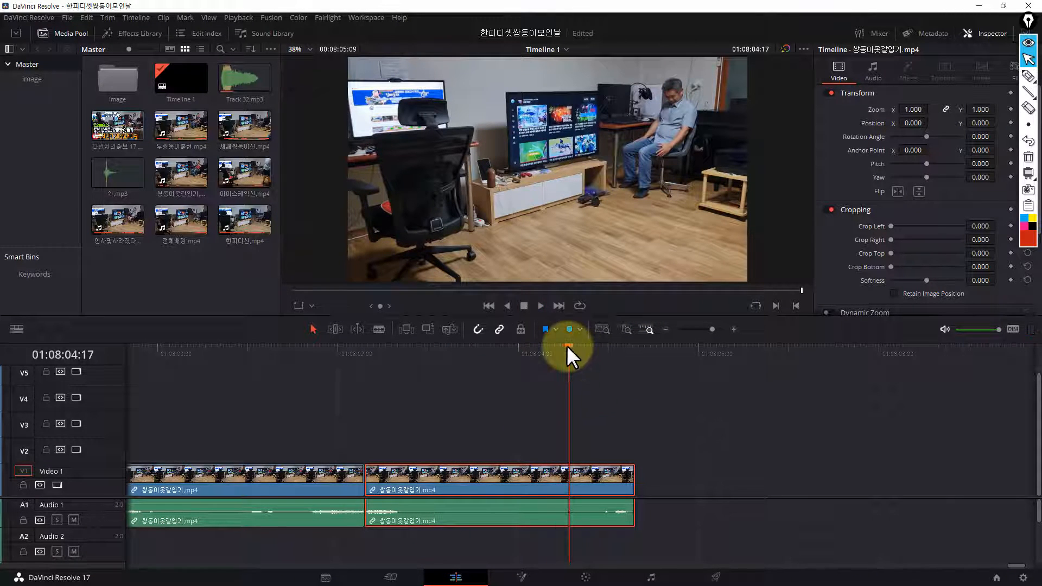
pyautogui.moveTo(567, 345); pyautogui.dragTo(344, 442)
pyautogui.press('space')
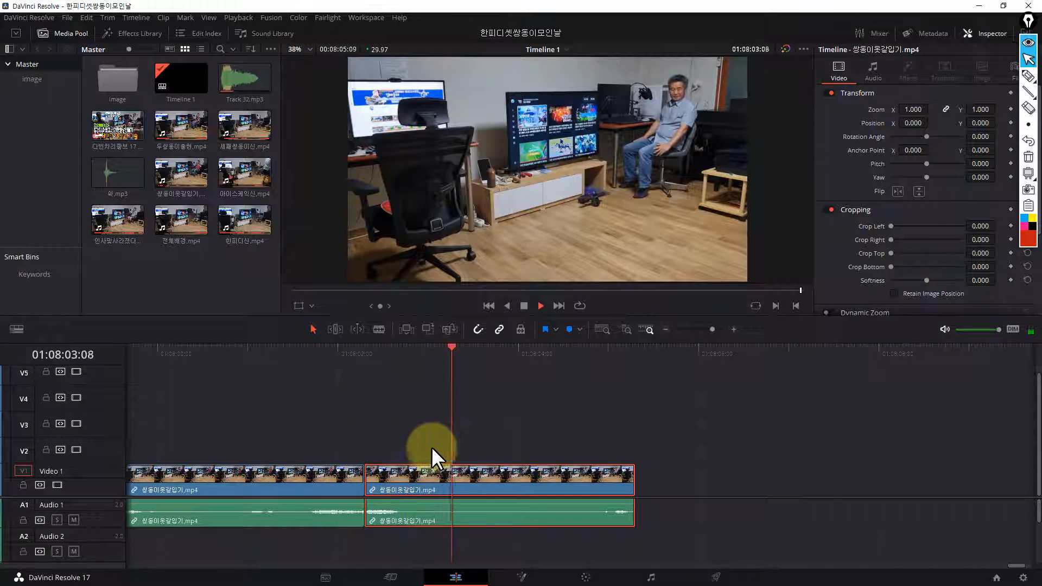
pyautogui.press('space')
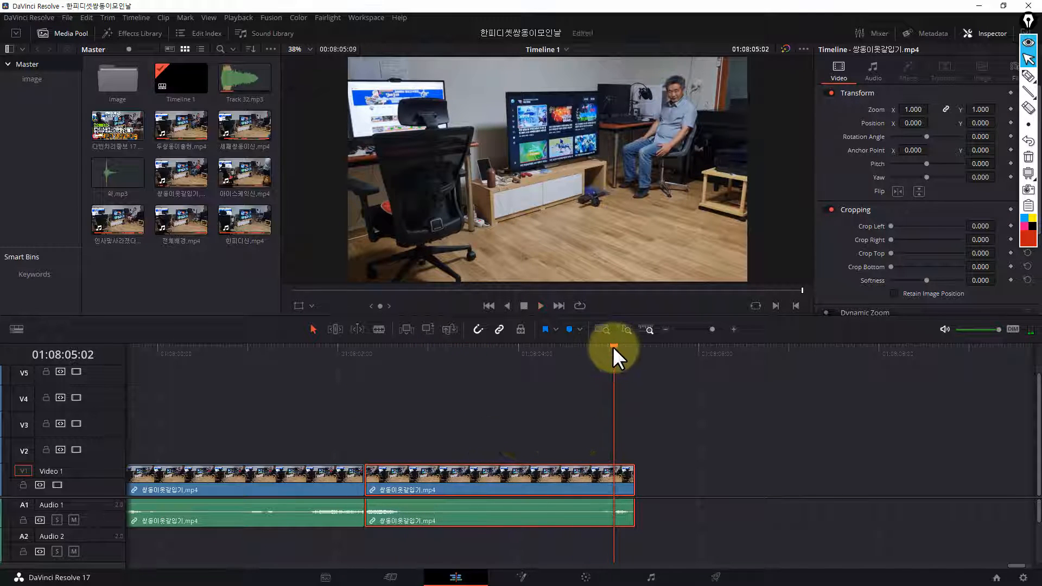
pyautogui.moveTo(613, 346); pyautogui.dragTo(587, 347)
pyautogui.moveTo(514, 367); pyautogui.dragTo(333, 461)
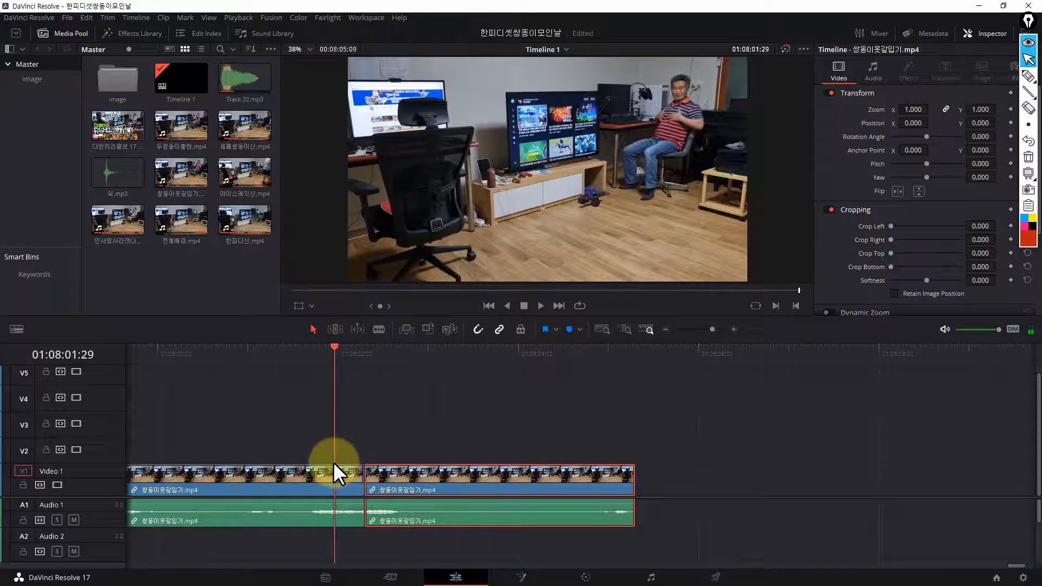
pyautogui.press('space')
pyautogui.moveTo(450, 355); pyautogui.dragTo(318, 384)
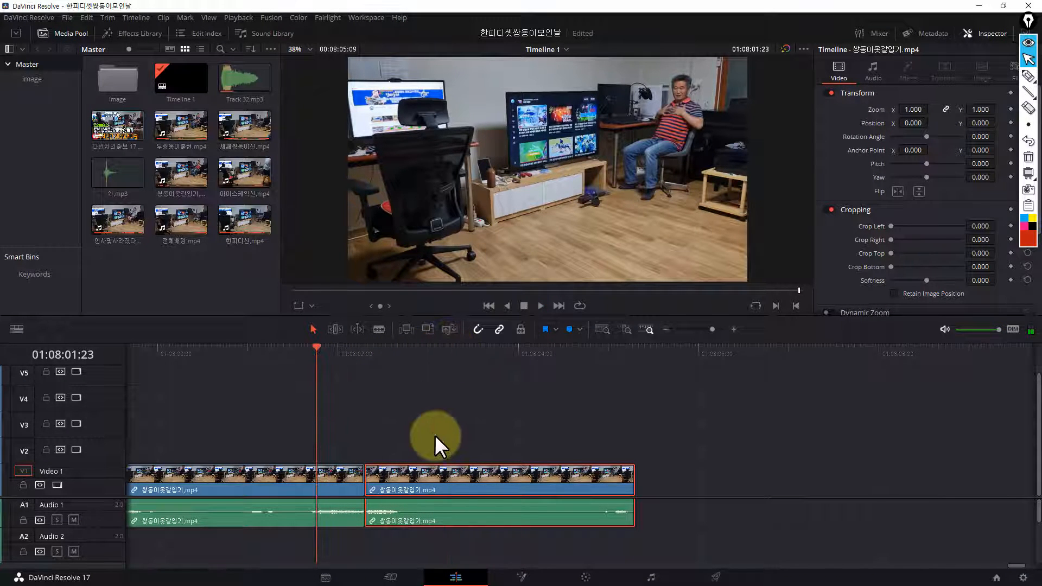
pyautogui.press('space')
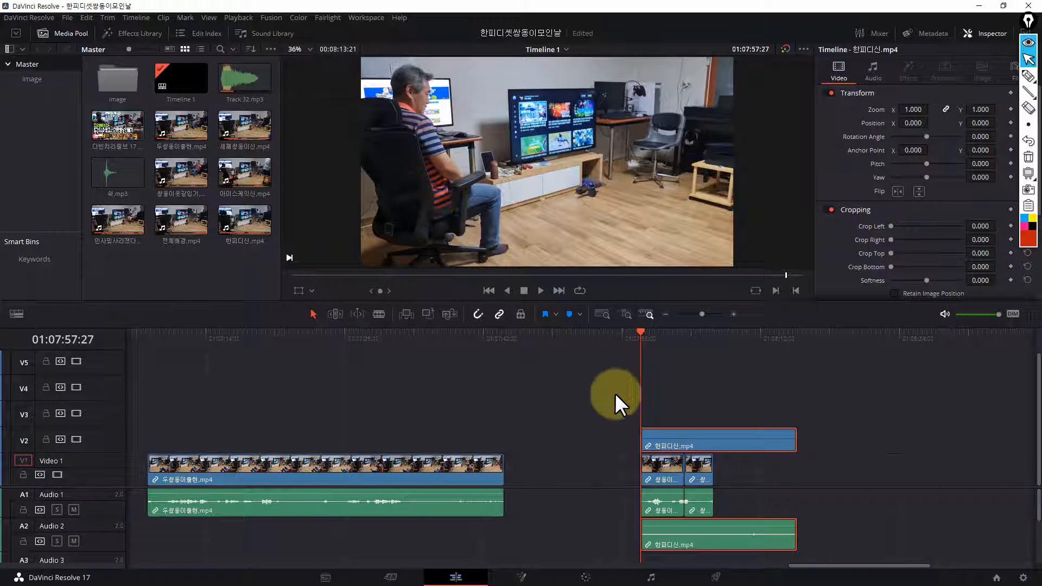
pyautogui.press('space')
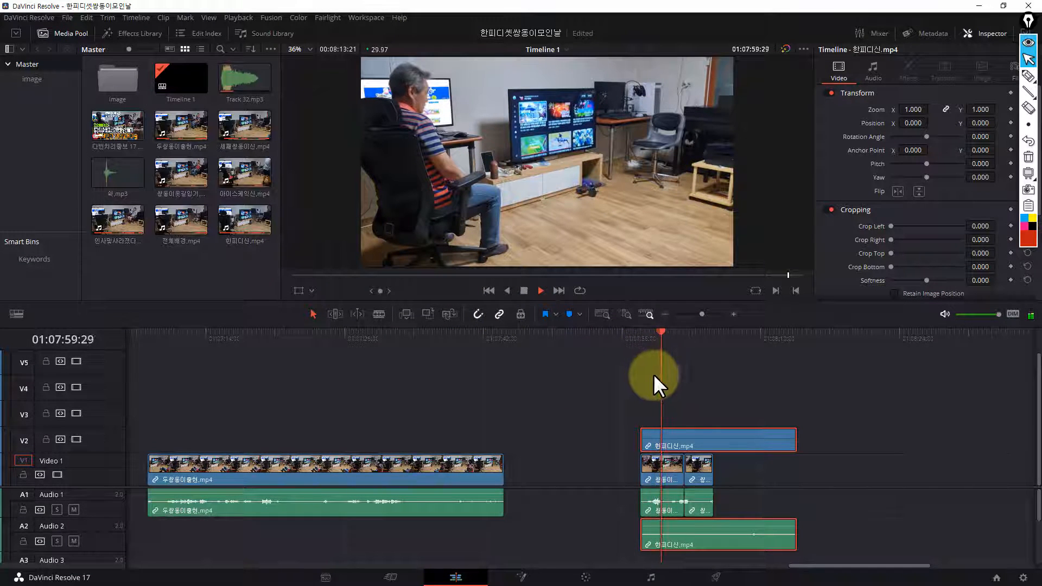
# Crop the right side of the 한피디신.mp4 clip on track V2 by 952.7 to reveal the seated man underneath
pyautogui.click(640, 157)
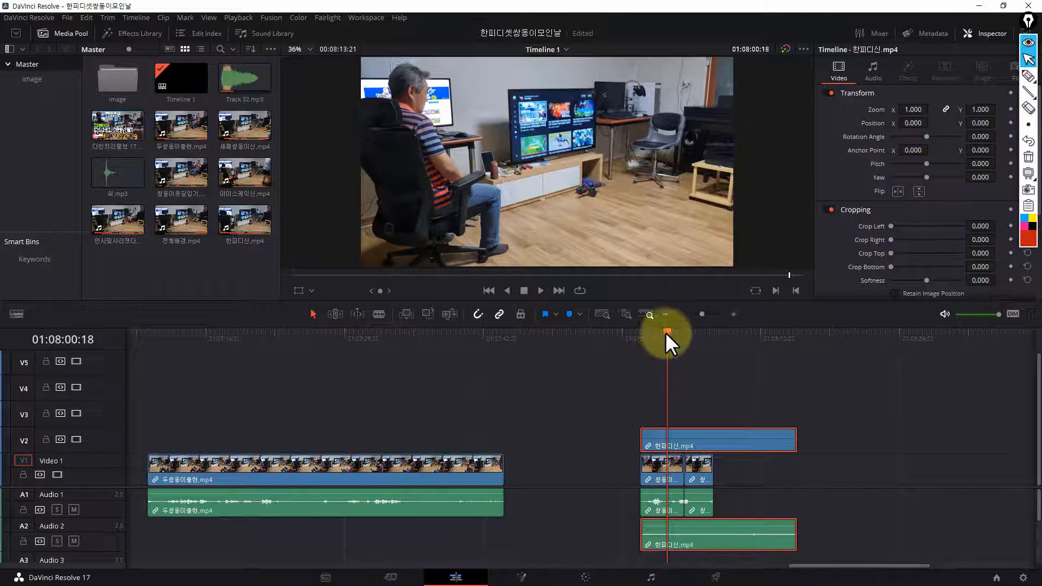
pyautogui.moveTo(667, 332); pyautogui.dragTo(641, 344)
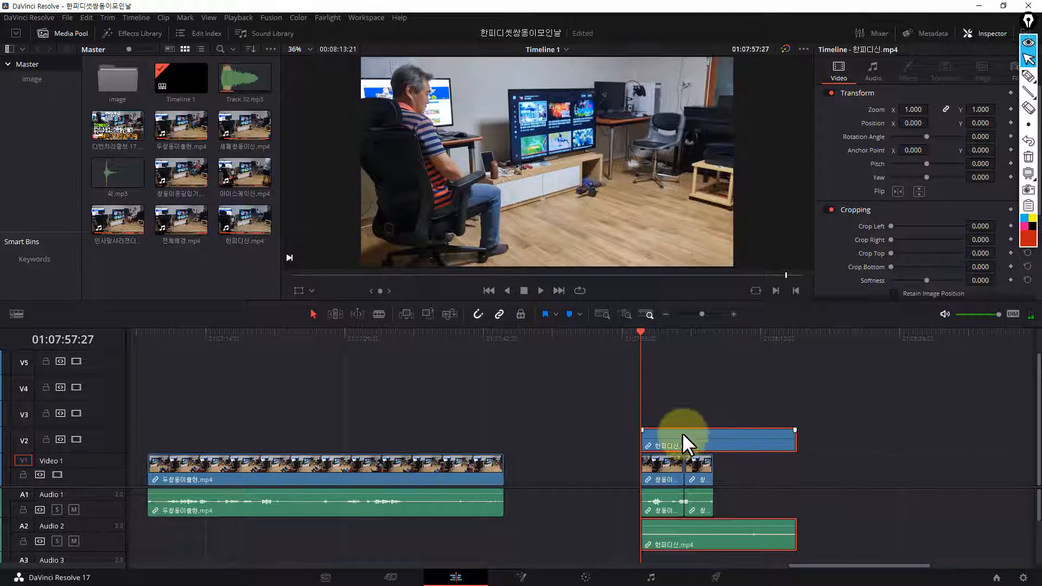
pyautogui.moveTo(643, 330); pyautogui.dragTo(658, 333)
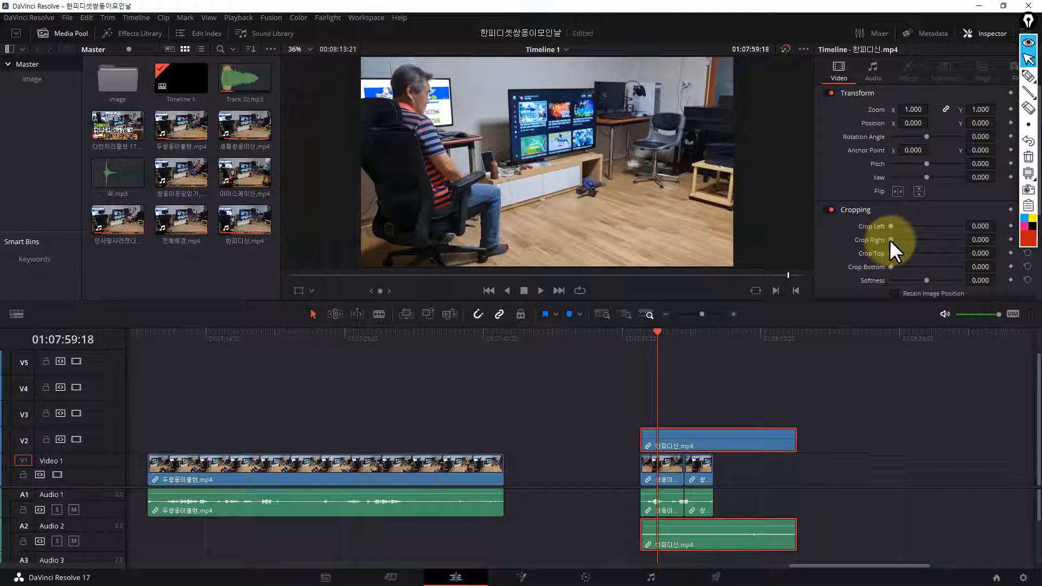
pyautogui.moveTo(890, 239); pyautogui.dragTo(926, 249)
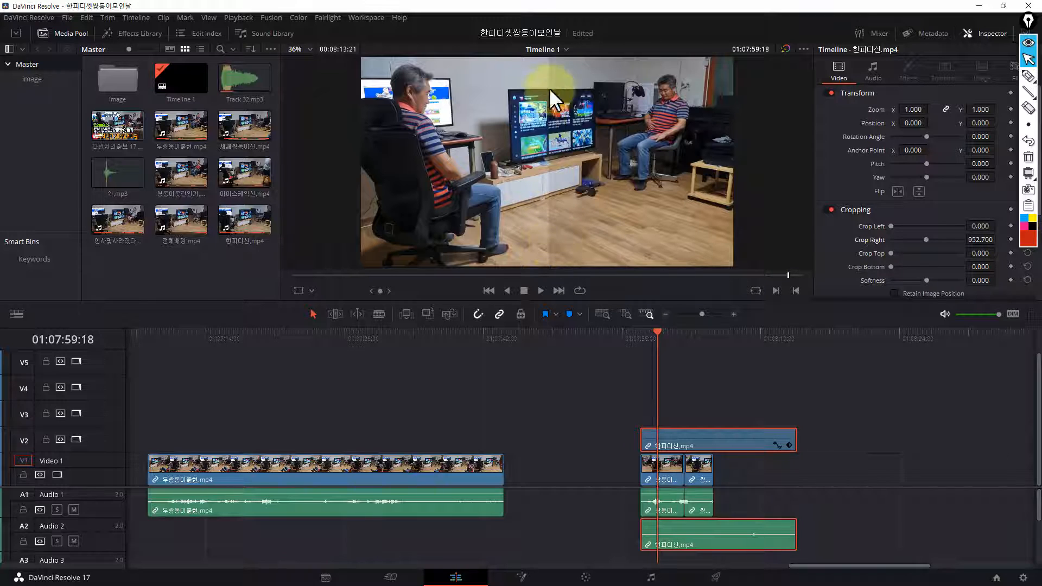
# Play the combined clone shot from the start of the 한피디신.mp4 clip at 01:07:57:27
pyautogui.moveTo(657, 332); pyautogui.dragTo(646, 335)
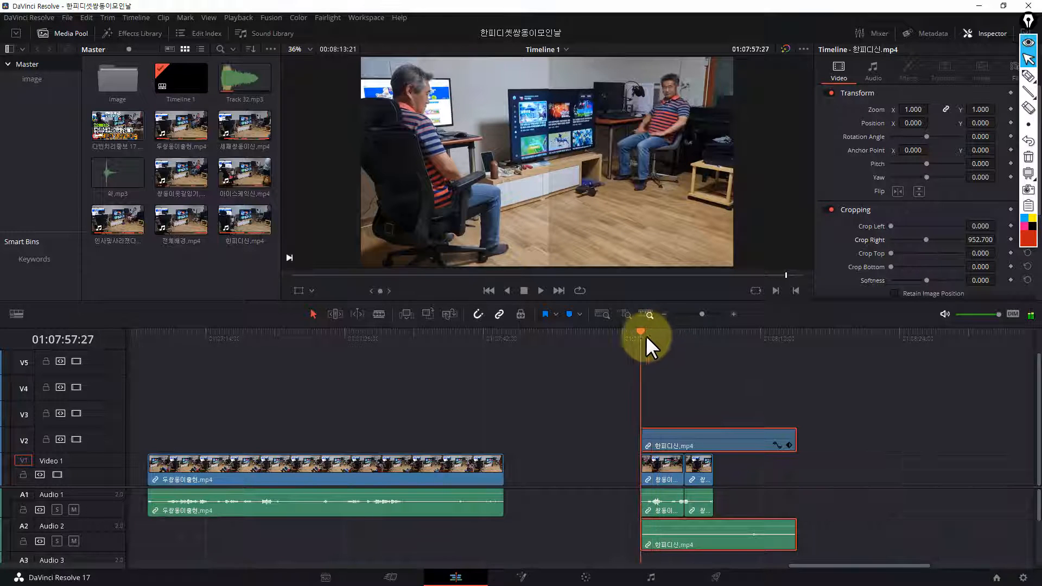
pyautogui.press('space')
pyautogui.press('space')
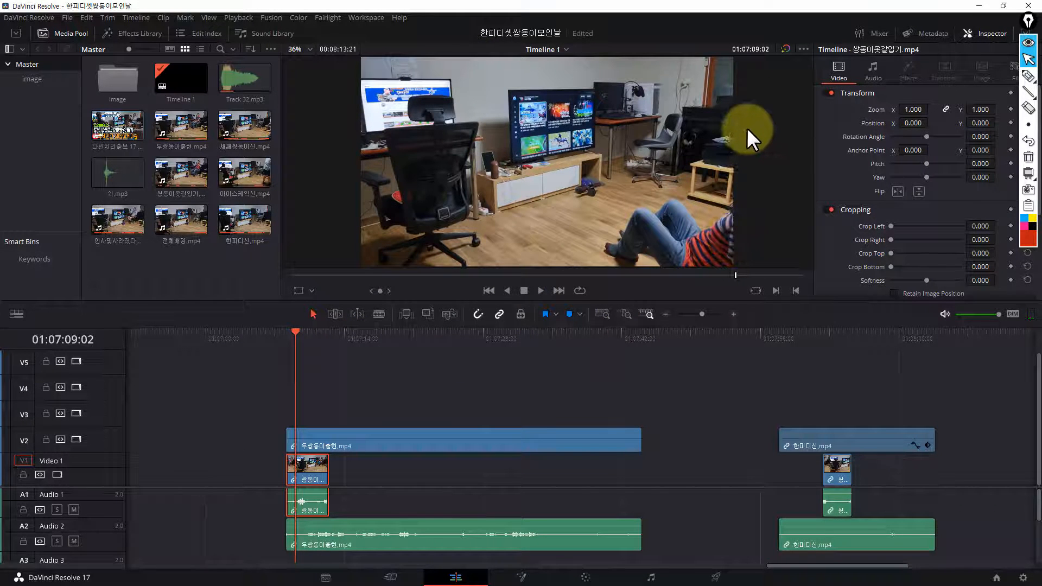
# Outline the man on the floor and the chair area in the viewer with the annotation pen and clear the drawings
pyautogui.press('p')
pyautogui.moveTo(746, 128)
pyautogui.mouseDown()
pyautogui.moveTo(746, 268)
pyautogui.moveTo(764, 205)
pyautogui.moveTo(766, 153)
pyautogui.moveTo(742, 129)
pyautogui.mouseUp()
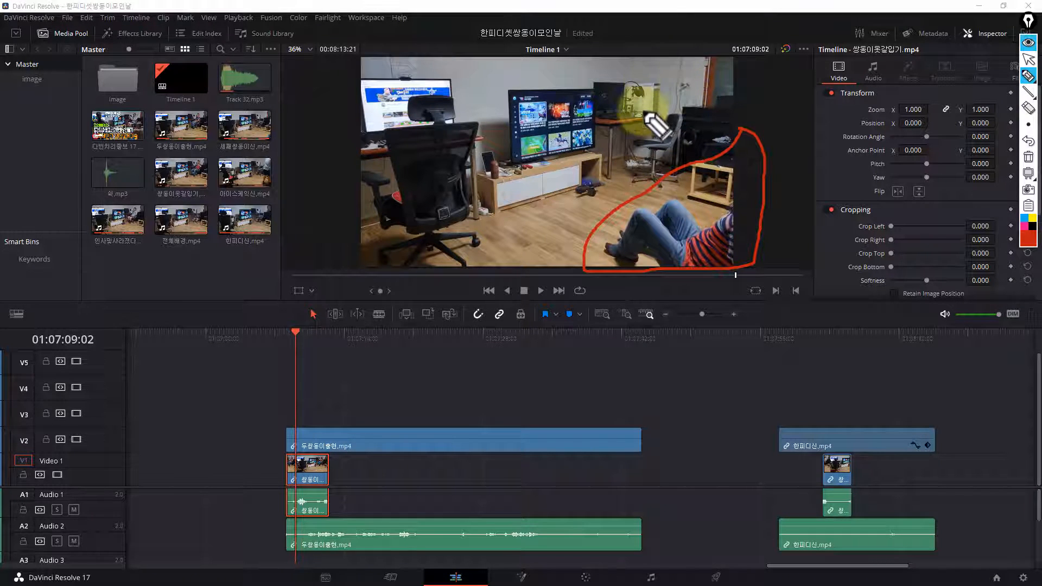
pyautogui.moveTo(685, 85)
pyautogui.mouseDown()
pyautogui.moveTo(638, 113)
pyautogui.moveTo(613, 147)
pyautogui.moveTo(606, 165)
pyautogui.moveTo(617, 191)
pyautogui.moveTo(646, 190)
pyautogui.moveTo(683, 157)
pyautogui.moveTo(686, 87)
pyautogui.mouseUp()
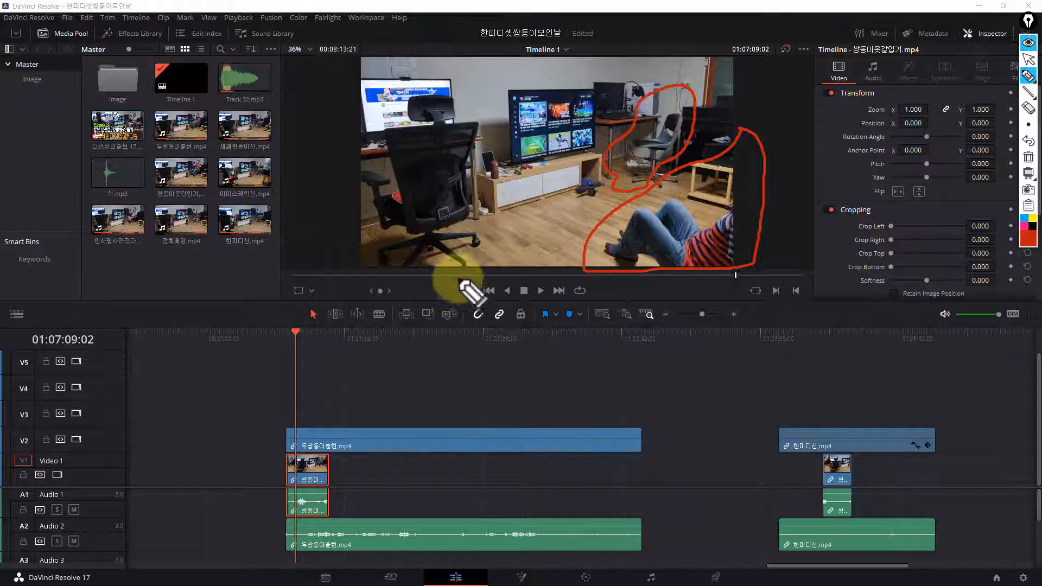
pyautogui.click(1028, 132)
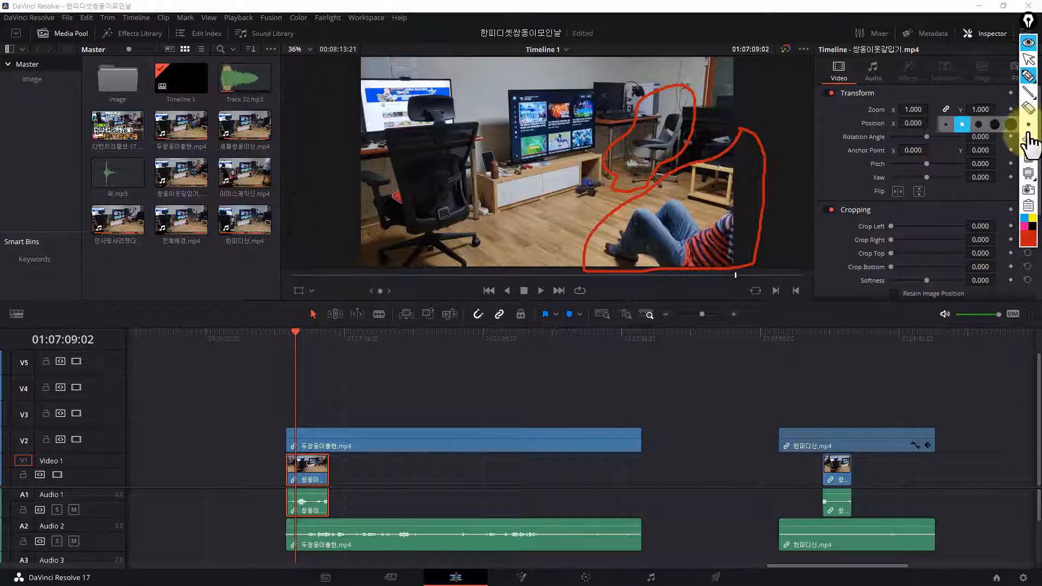
pyautogui.click(1028, 59)
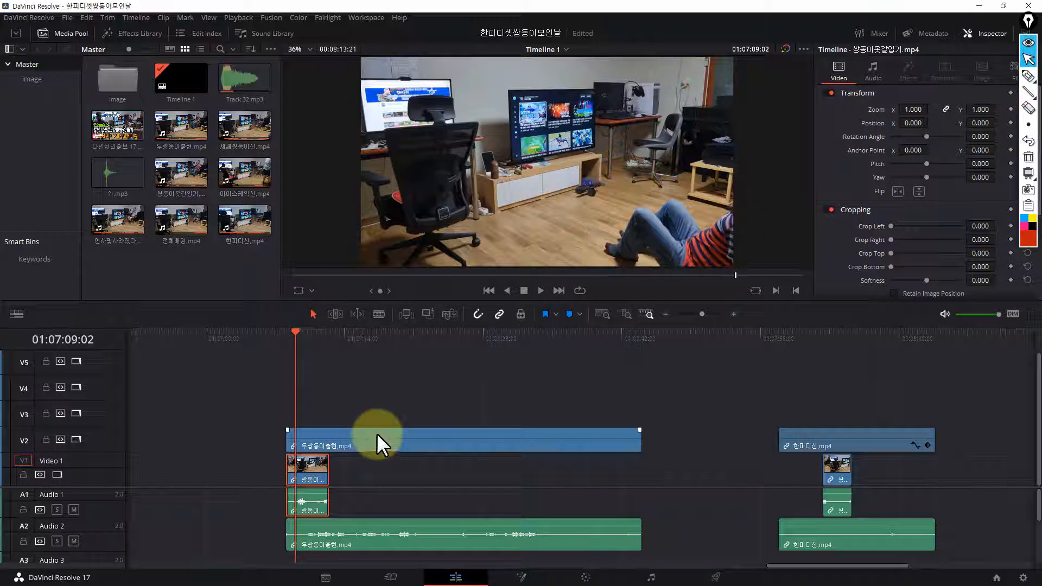
# Try cropping the top of the 두쌍둥이출현.mp4 clip on track V2 by 717.3 and check the composite at several frames
pyautogui.click(383, 445)
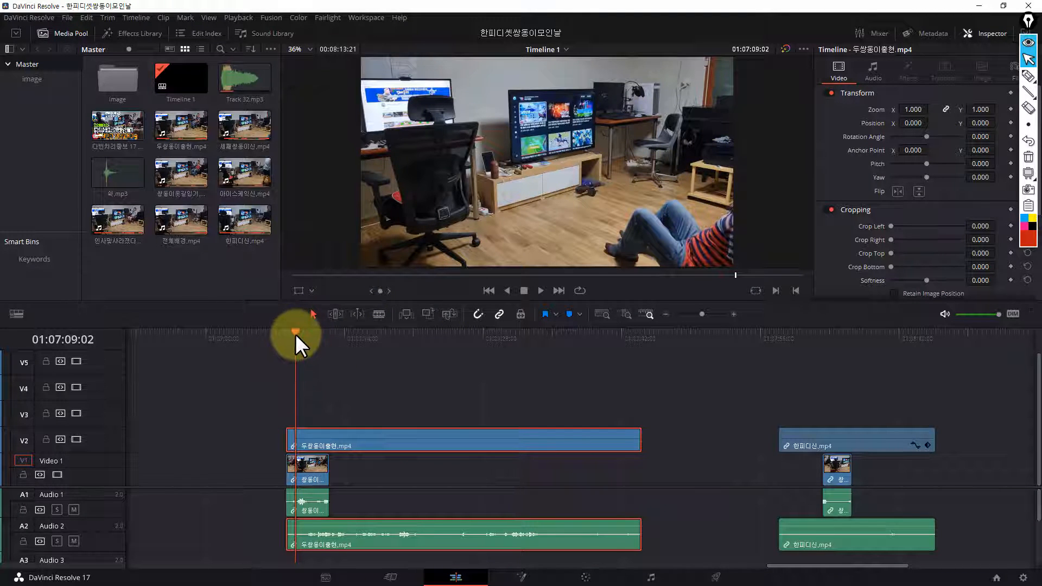
pyautogui.press('Right')
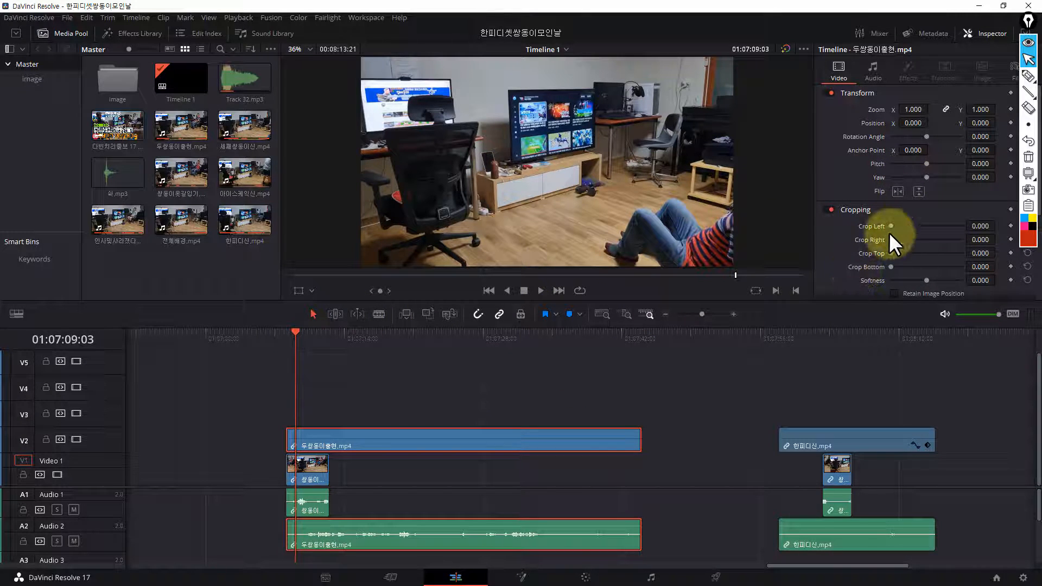
pyautogui.moveTo(892, 226); pyautogui.dragTo(937, 253)
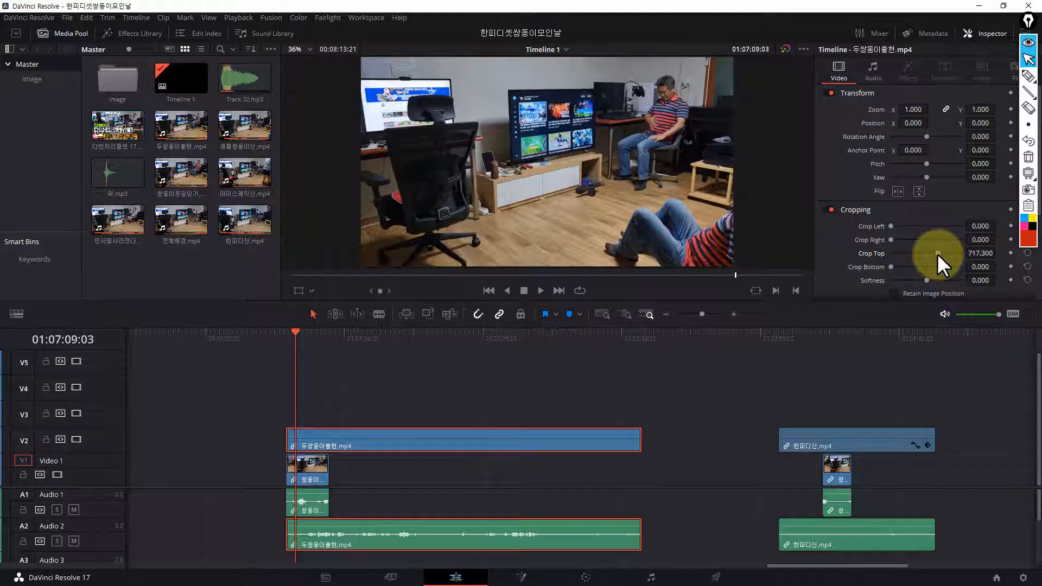
pyautogui.moveTo(937, 253); pyautogui.dragTo(937, 253)
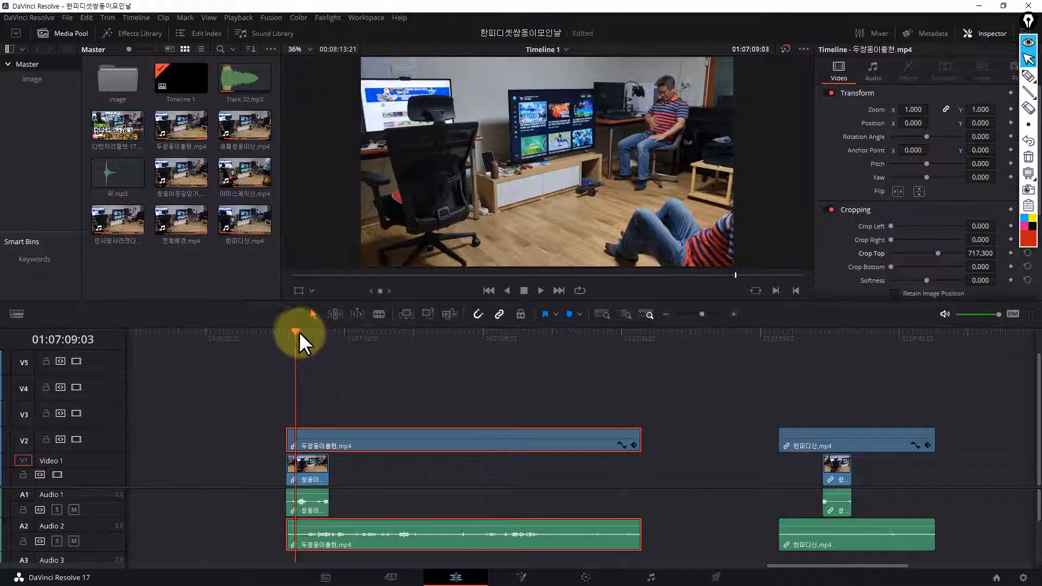
pyautogui.moveTo(296, 330); pyautogui.dragTo(329, 337)
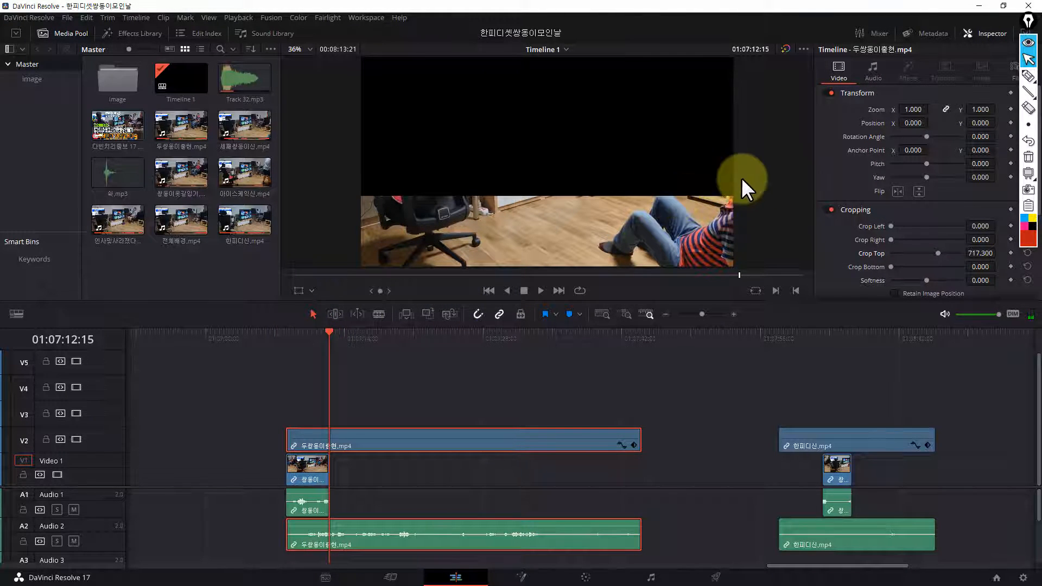
pyautogui.moveTo(329, 334); pyautogui.dragTo(310, 337)
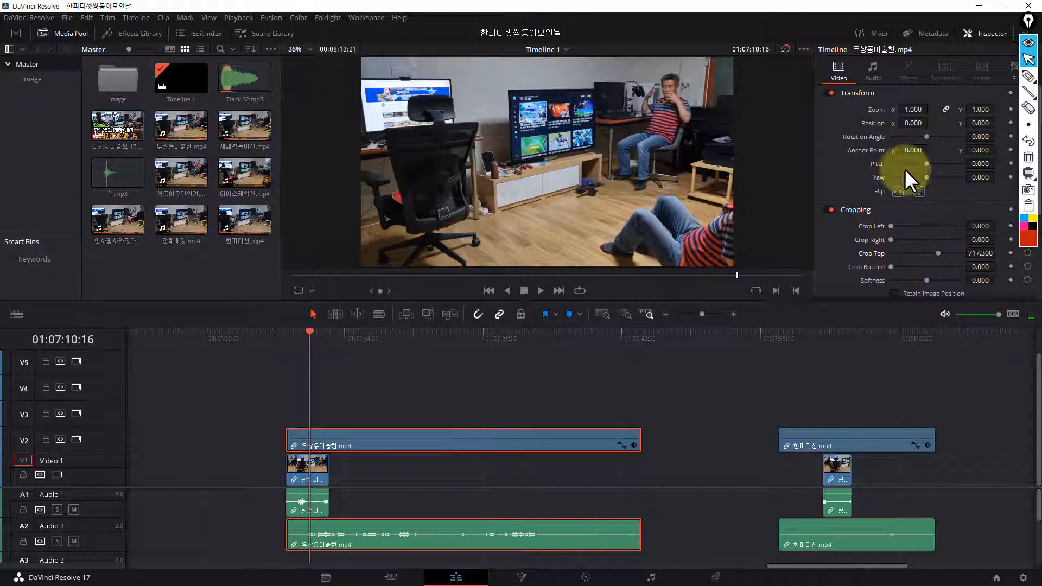
# Reset the top crop of the 두쌍둥이출현.mp4 clip and return to the clip's start at 01:07:08:03
pyautogui.doubleClick(936, 253)
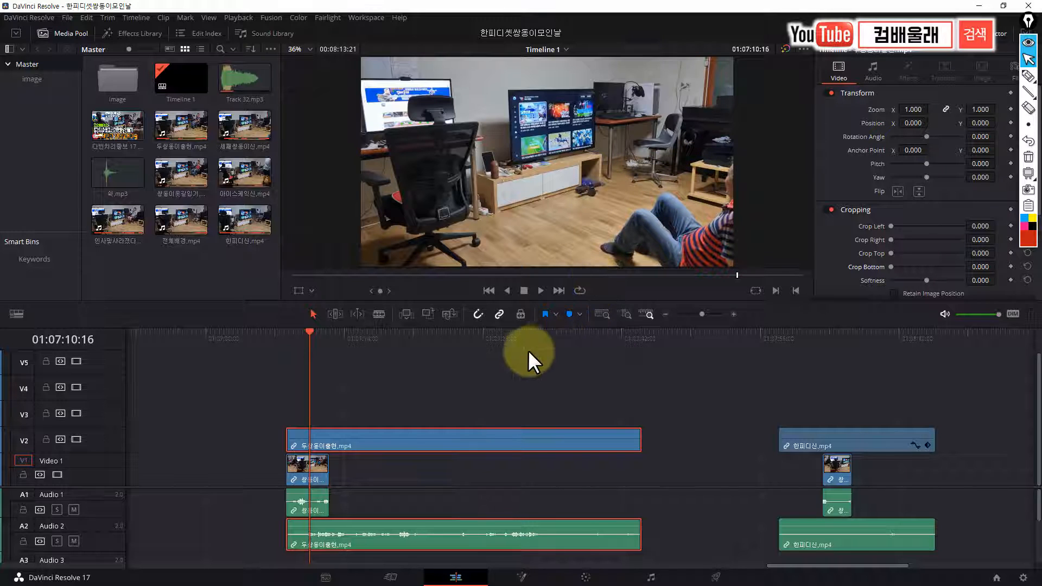
pyautogui.moveTo(310, 334); pyautogui.dragTo(286, 334)
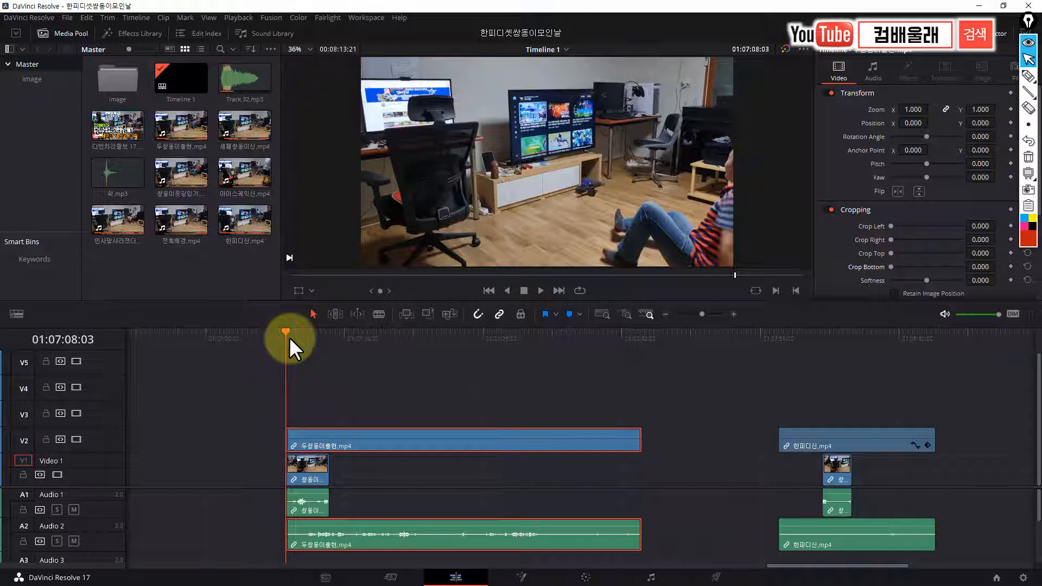
# Split the 두쌍둥이출현.mp4 clip on track V2 at 01:07:12:15 and open its first part in Fusion at 01:07:09:08
pyautogui.moveTo(298, 334); pyautogui.dragTo(325, 341)
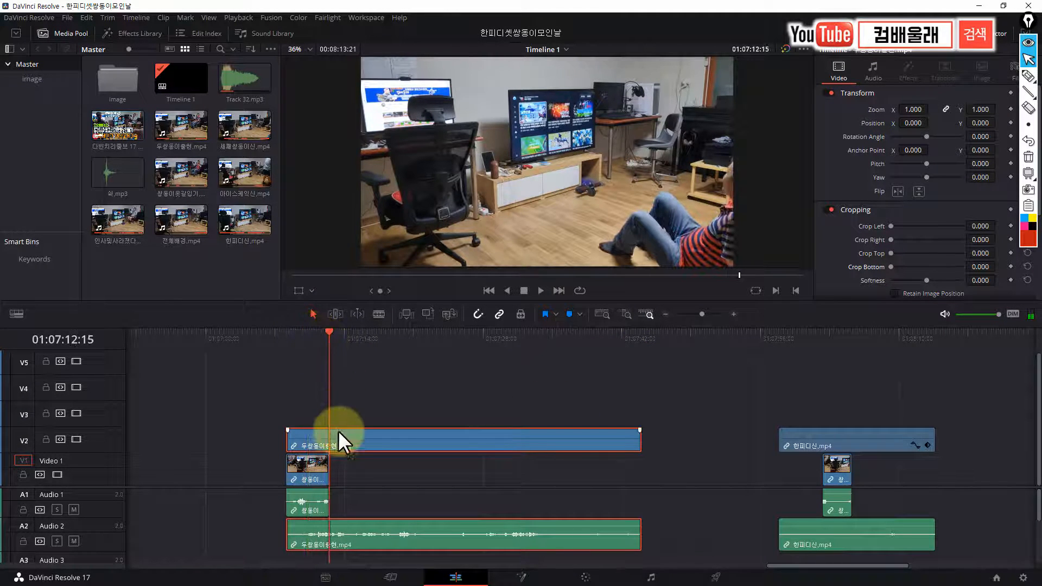
pyautogui.hotkey('ctrl', 'b')
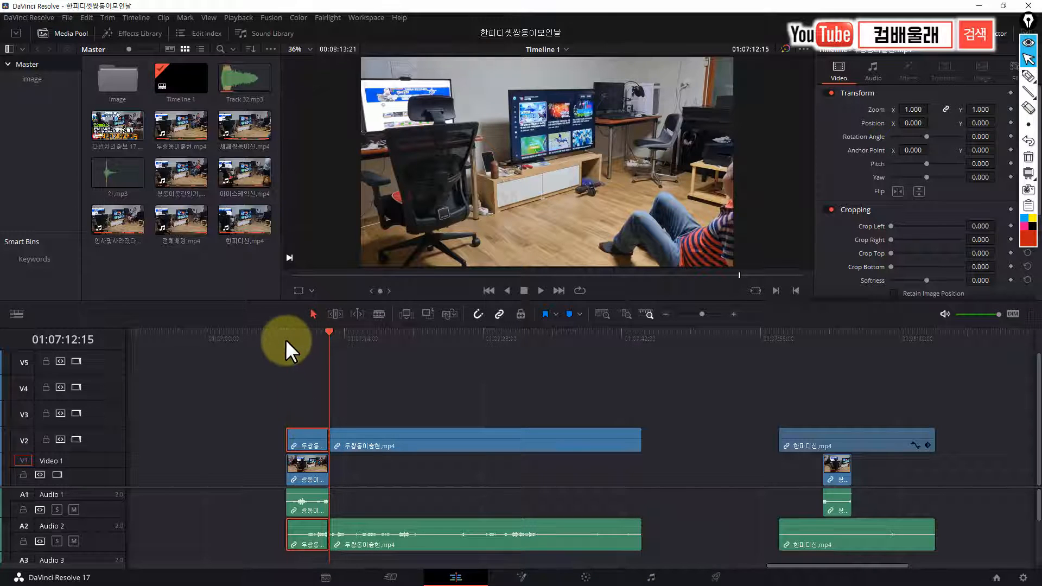
pyautogui.moveTo(285, 332); pyautogui.dragTo(297, 358)
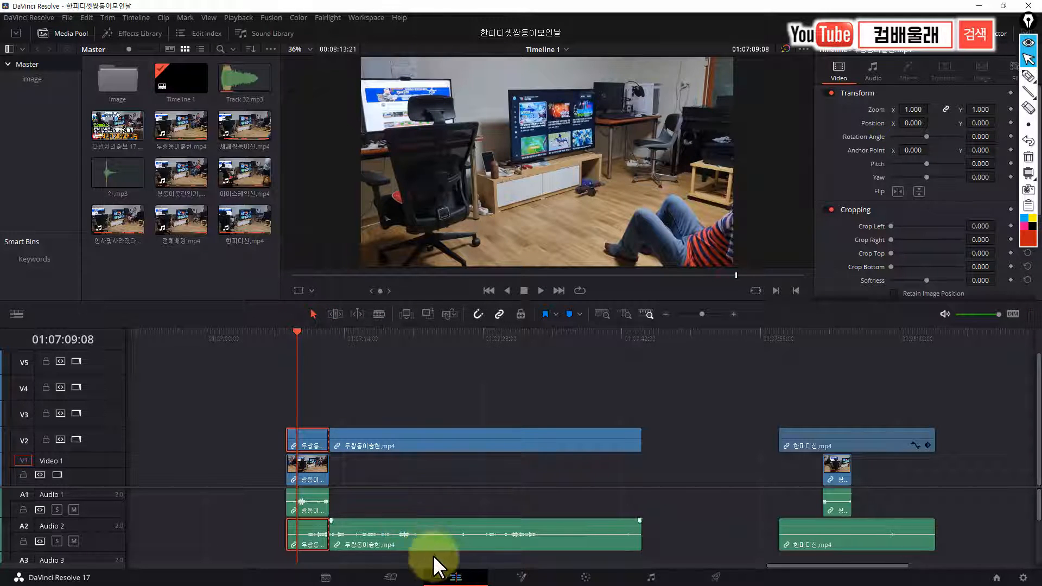
pyautogui.click(521, 578)
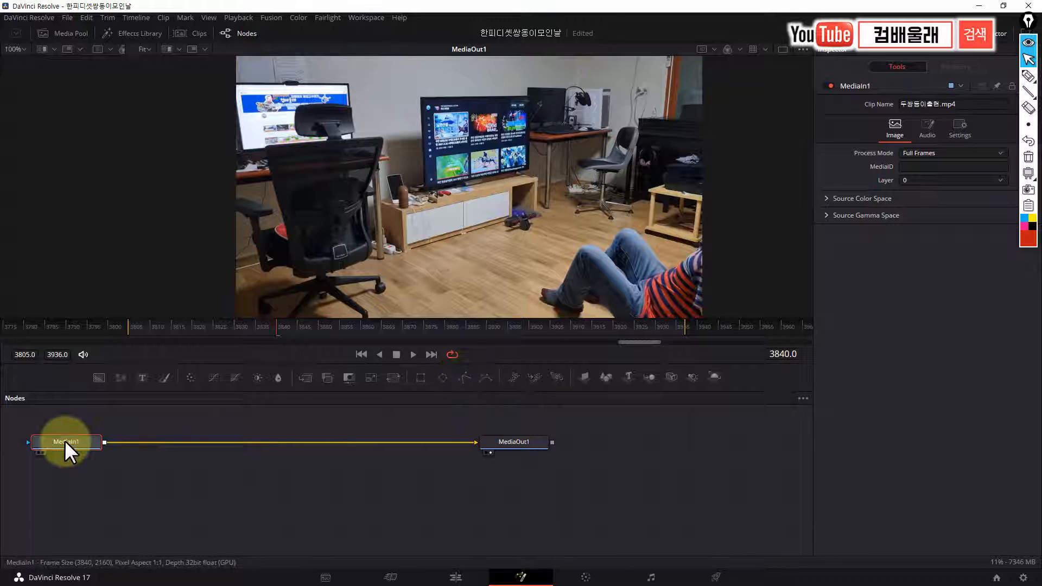
# Add a Polygon mask to MediaIn1, undo the trial outline, and disconnect the mask from MediaIn1 to show the full picture
pyautogui.click(462, 380)
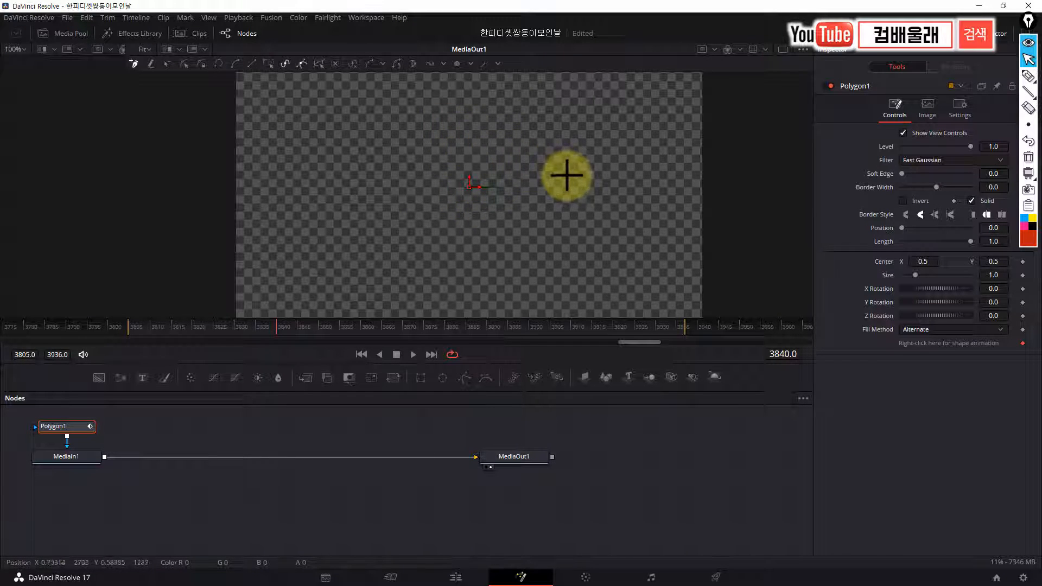
pyautogui.moveTo(566, 176)
pyautogui.mouseDown()
pyautogui.moveTo(528, 199)
pyautogui.moveTo(522, 255)
pyautogui.moveTo(572, 297)
pyautogui.moveTo(650, 296)
pyautogui.moveTo(675, 214)
pyautogui.moveTo(609, 174)
pyautogui.moveTo(566, 177)
pyautogui.mouseUp()
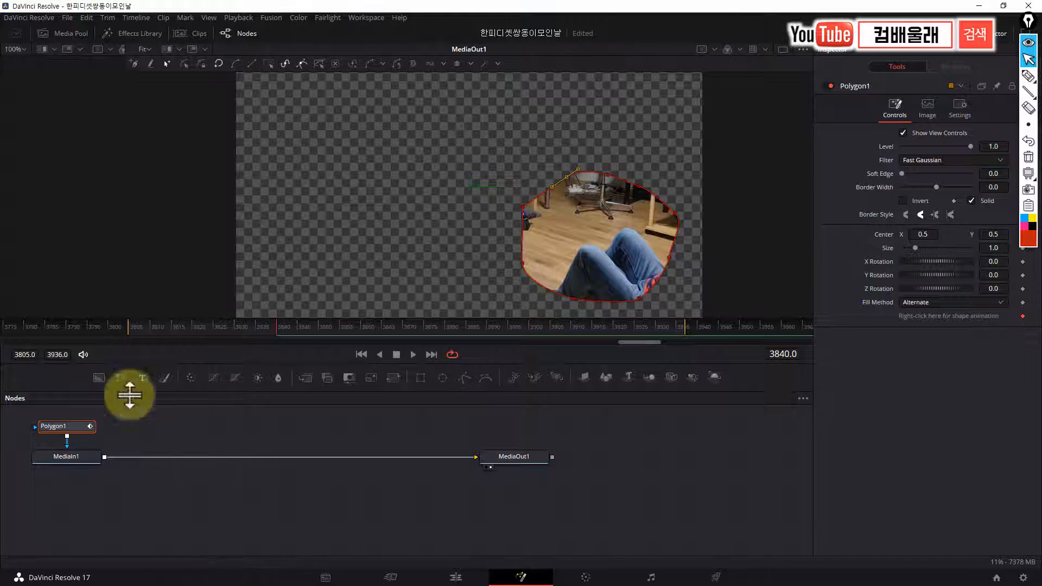
pyautogui.hotkey('ctrl', 'z')
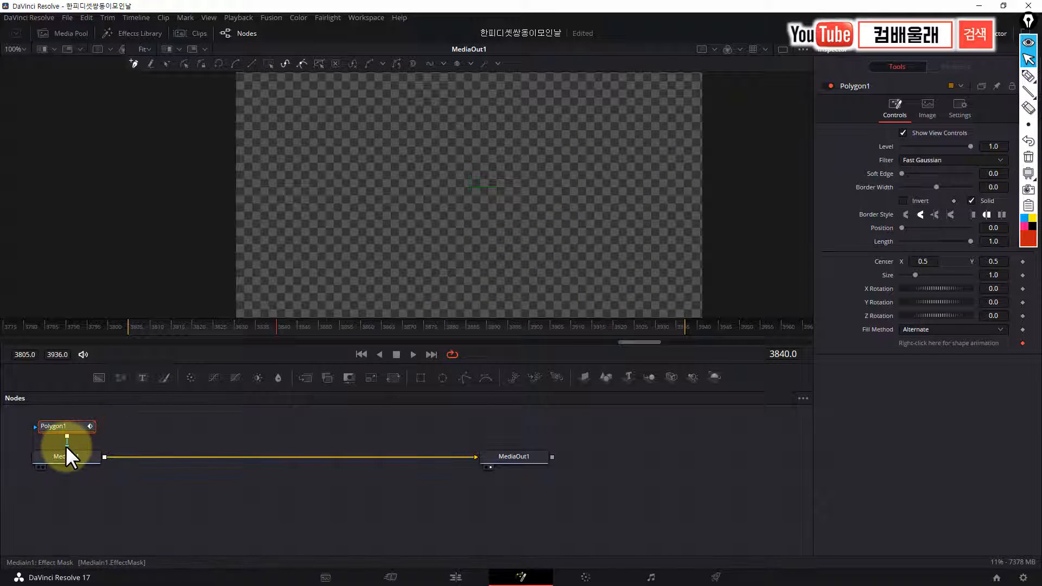
pyautogui.moveTo(66, 445); pyautogui.dragTo(134, 438)
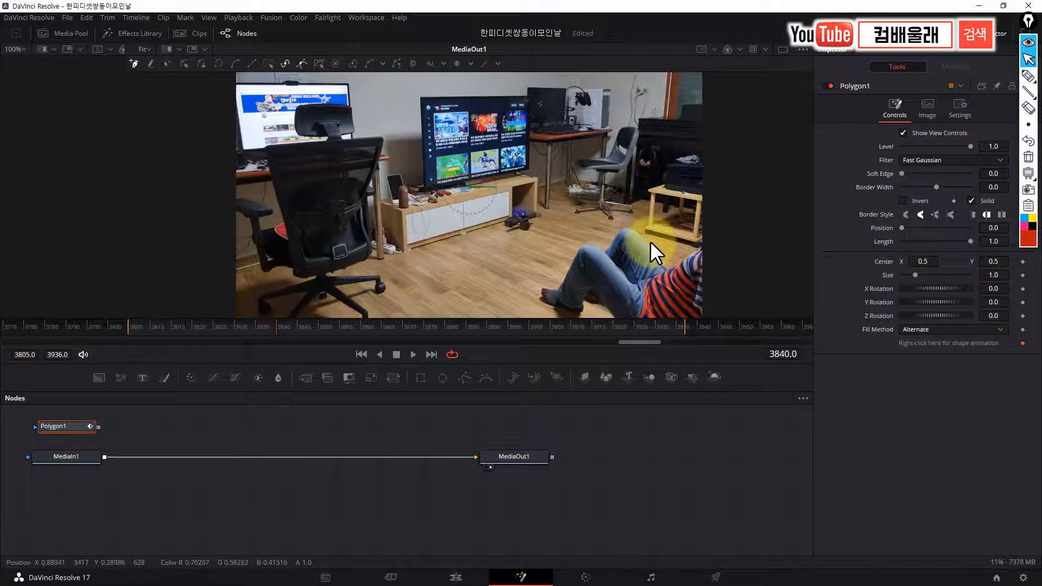
# Draw the upper edge of the polygon mask from outside the frame beside the wooden stand to the floor above the man's knees
pyautogui.scroll(3, 650, 241)
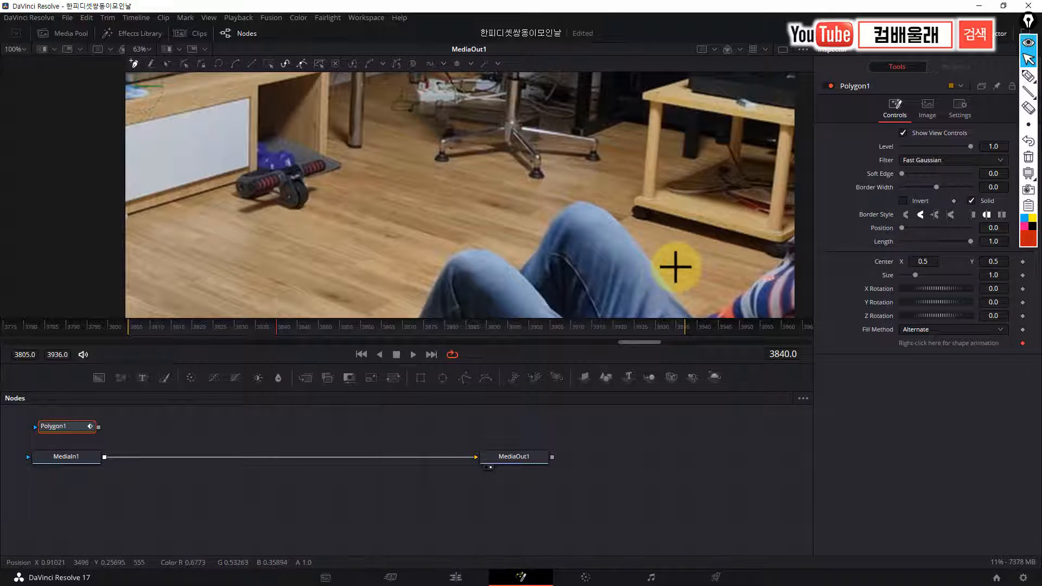
pyautogui.moveTo(674, 269); pyautogui.dragTo(561, 205)
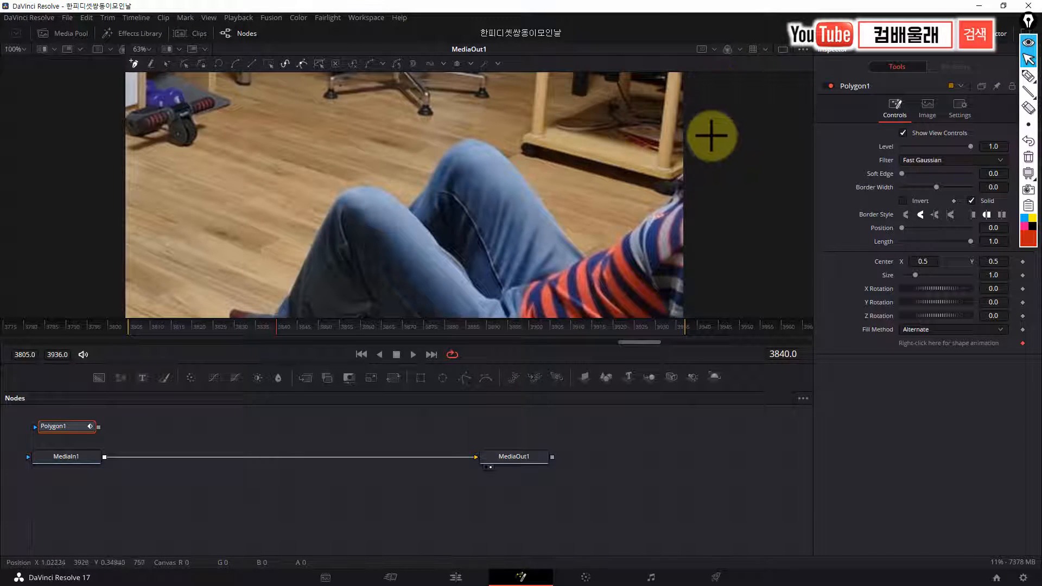
pyautogui.moveTo(705, 135); pyautogui.dragTo(726, 173)
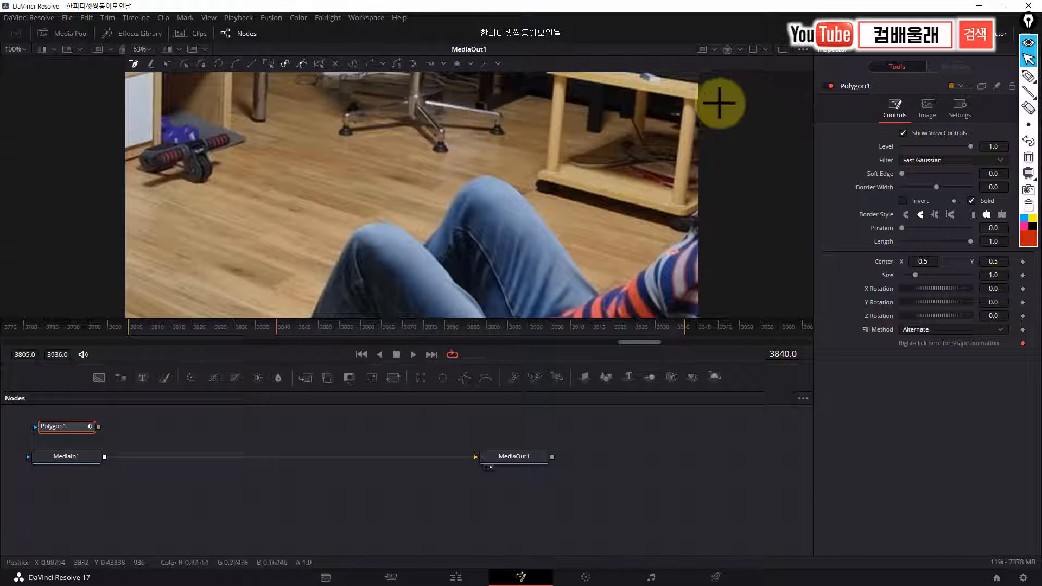
pyautogui.click(741, 99)
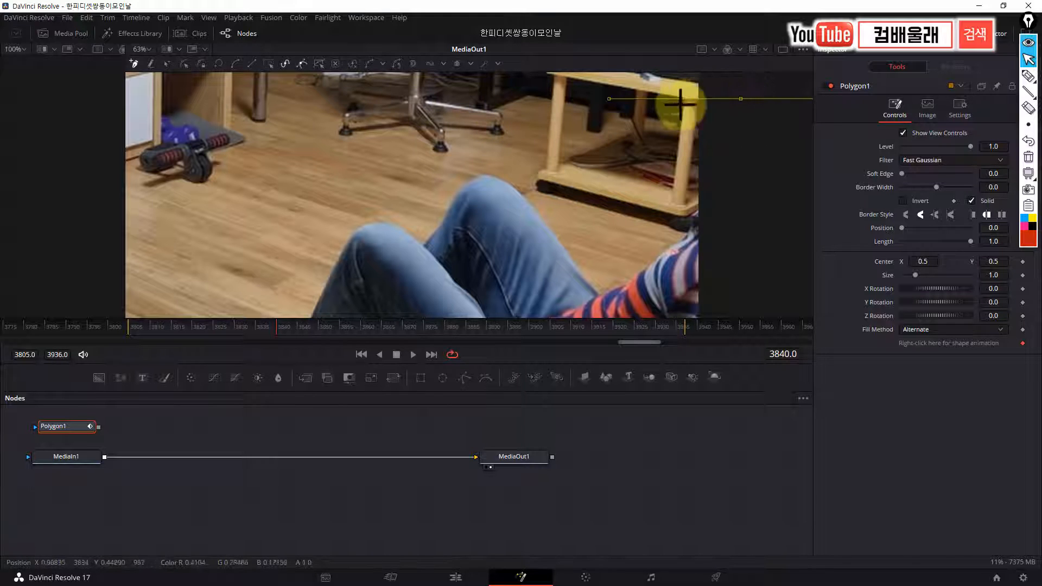
pyautogui.click(641, 113)
pyautogui.click(590, 119)
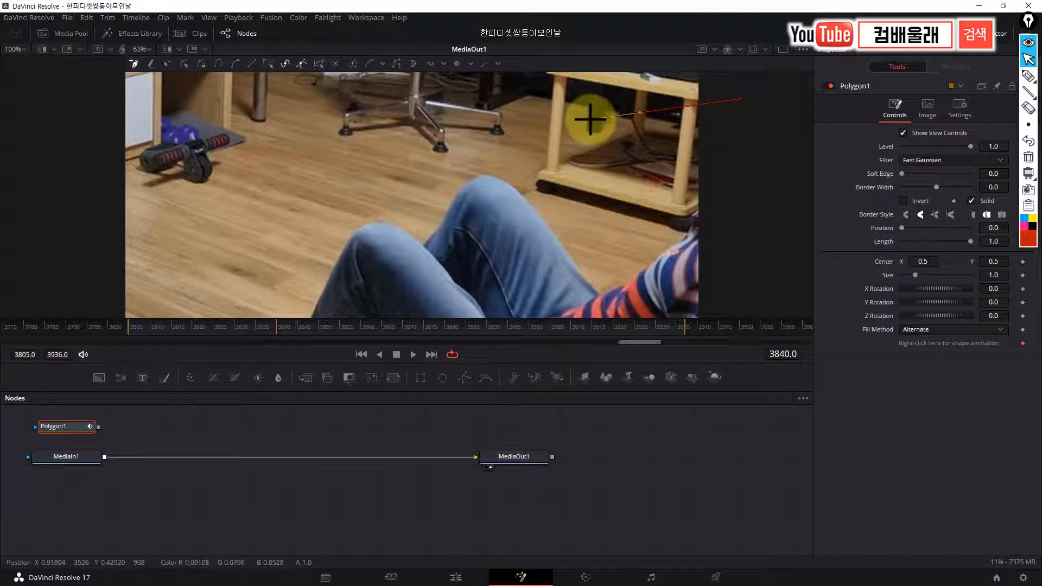
pyautogui.click(512, 136)
pyautogui.click(433, 167)
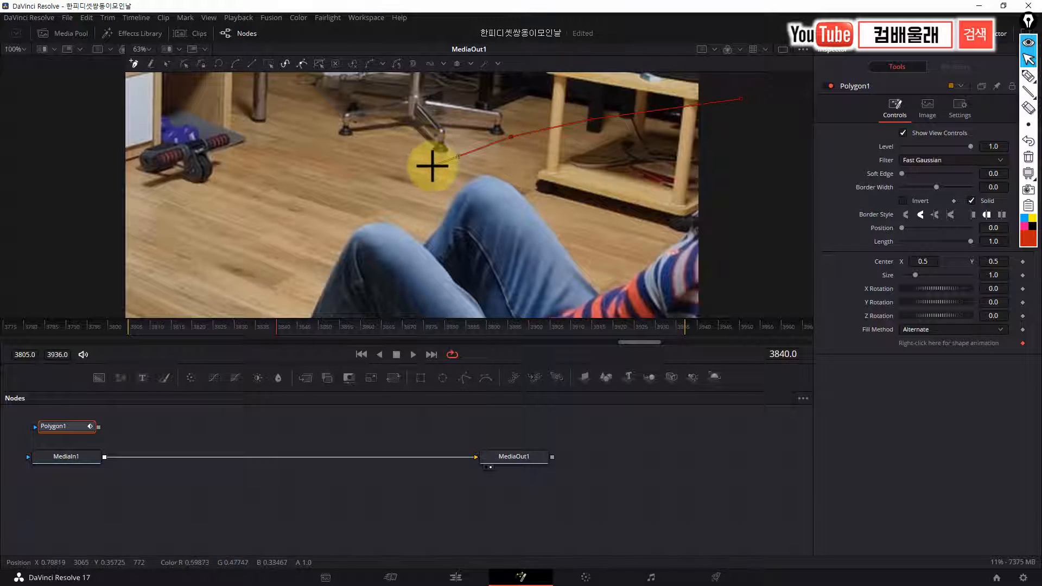
pyautogui.click(378, 176)
pyautogui.click(351, 181)
# Continue the polygon mask across the floor past the man's feet, around below the frame, and close it at its starting point
pyautogui.moveTo(352, 192); pyautogui.dragTo(598, 104)
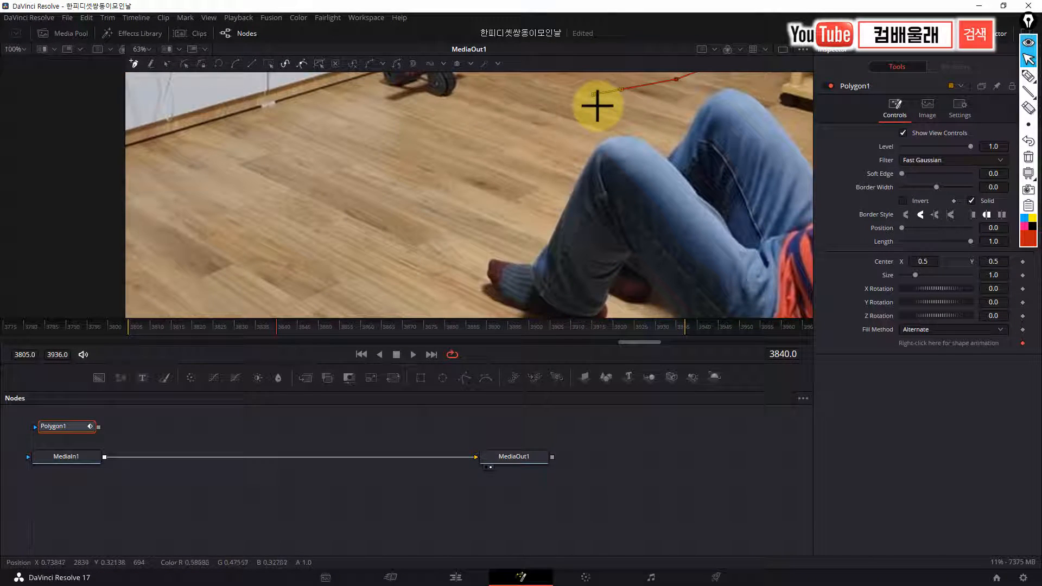
pyautogui.click(475, 156)
pyautogui.click(410, 208)
pyautogui.click(378, 234)
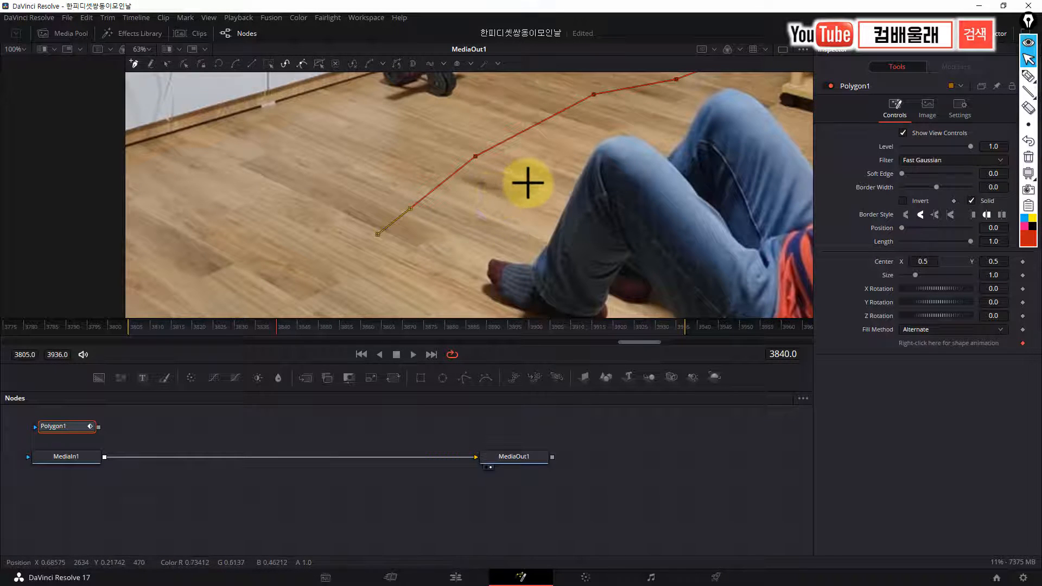
pyautogui.scroll(-5, 529, 181)
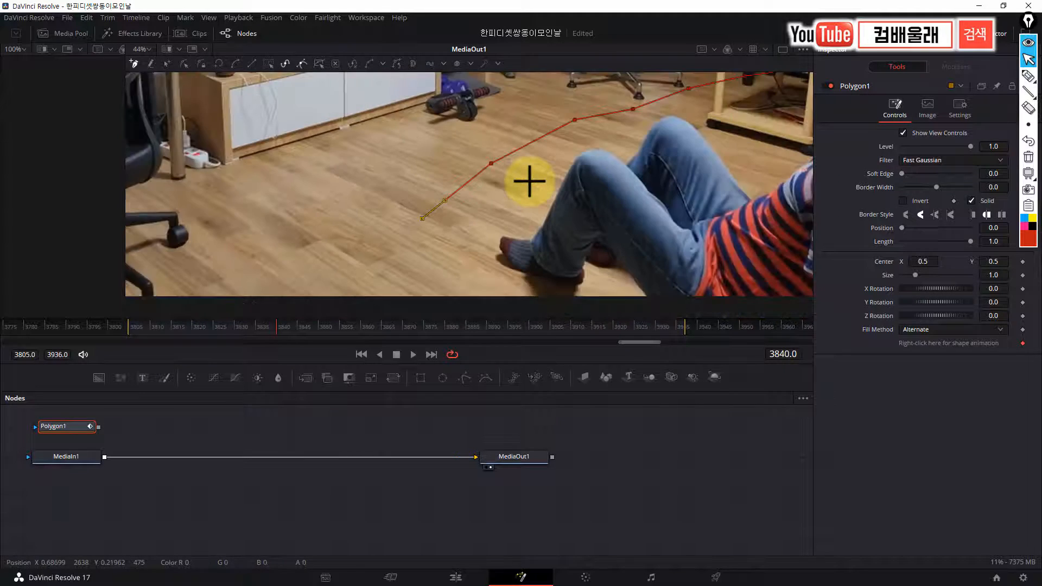
pyautogui.click(468, 238)
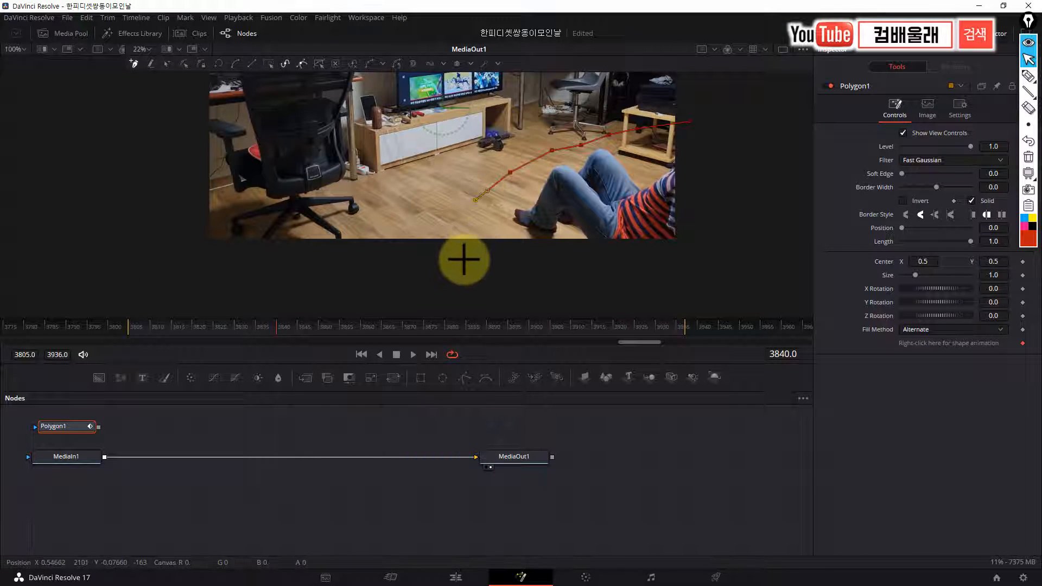
pyautogui.click(464, 259)
pyautogui.click(702, 261)
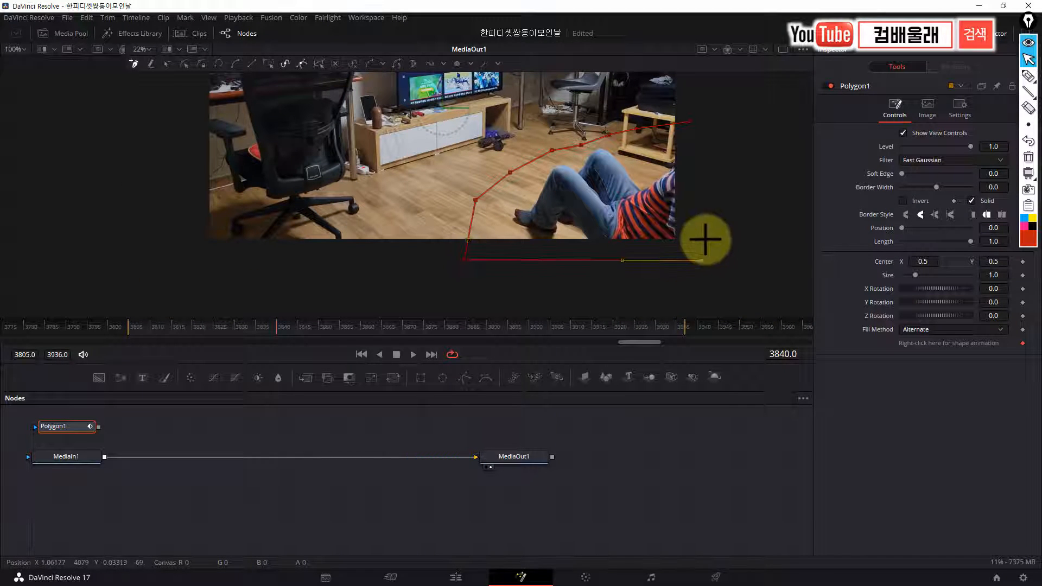
pyautogui.click(690, 123)
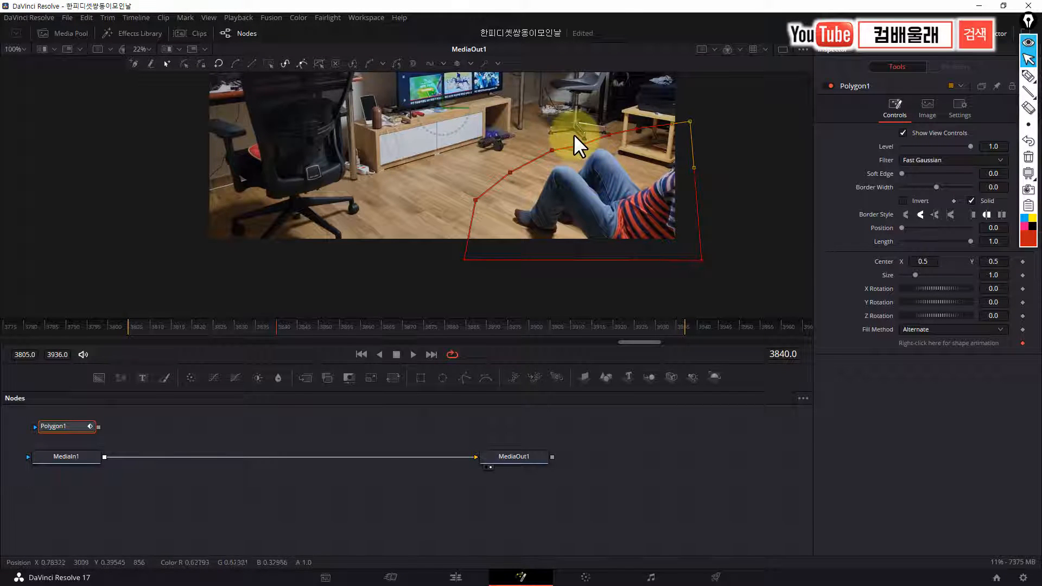
# Connect Polygon1 to MediaIn1 as its effect mask and return to the Edit page
pyautogui.moveTo(575, 135); pyautogui.dragTo(612, 197)
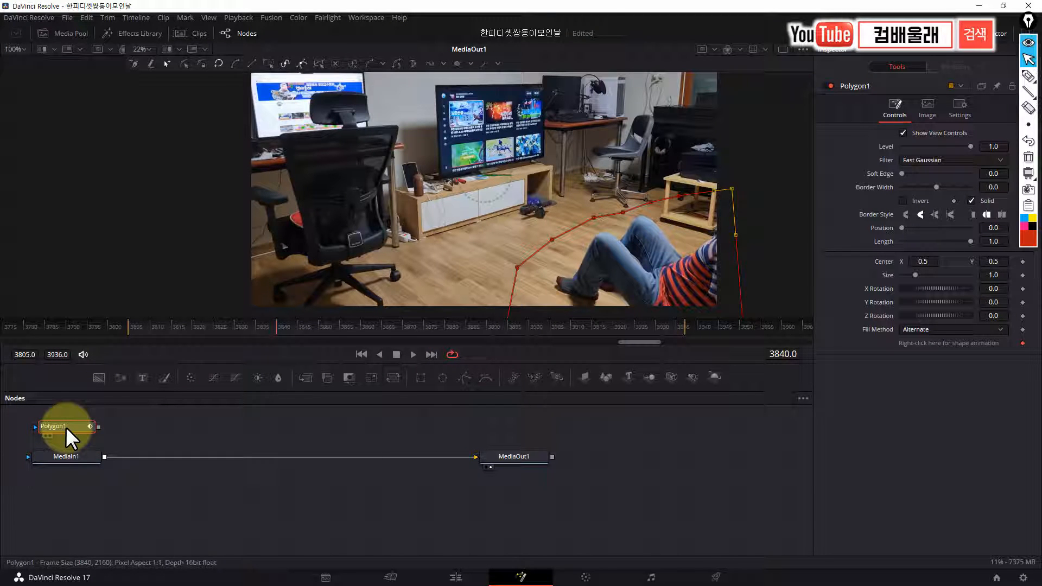
pyautogui.moveTo(99, 427); pyautogui.dragTo(70, 454)
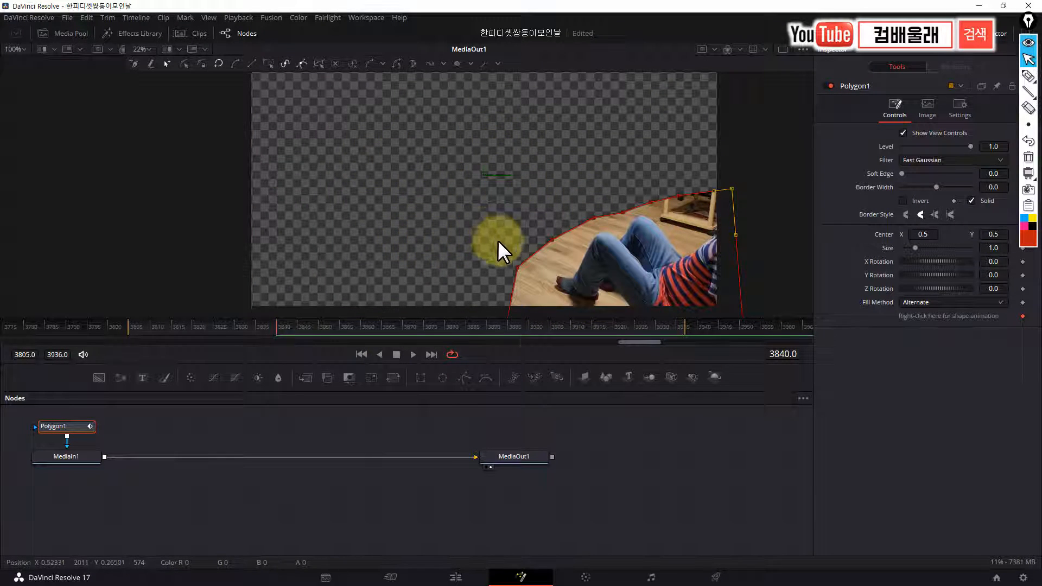
pyautogui.click(456, 578)
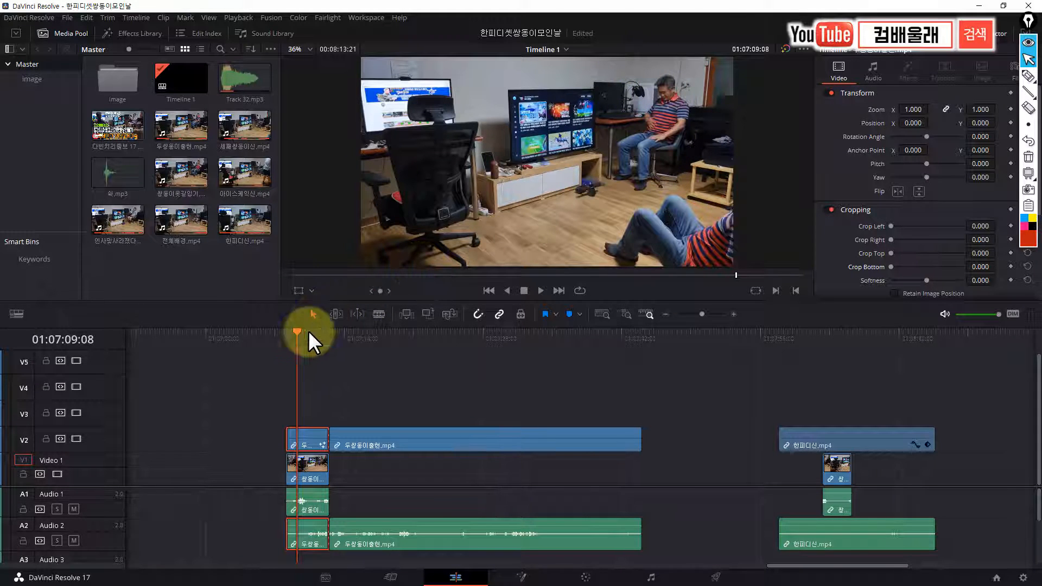
# Play the masked composite from the clip's start at 01:07:08:03 and stop at 01:07:11:15
pyautogui.moveTo(298, 333); pyautogui.dragTo(288, 333)
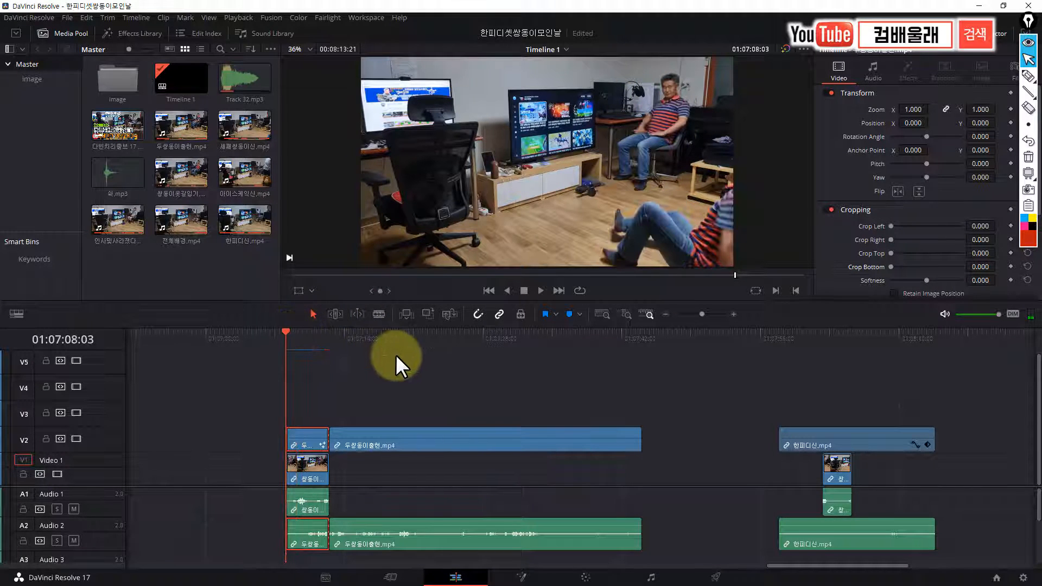
pyautogui.press('space')
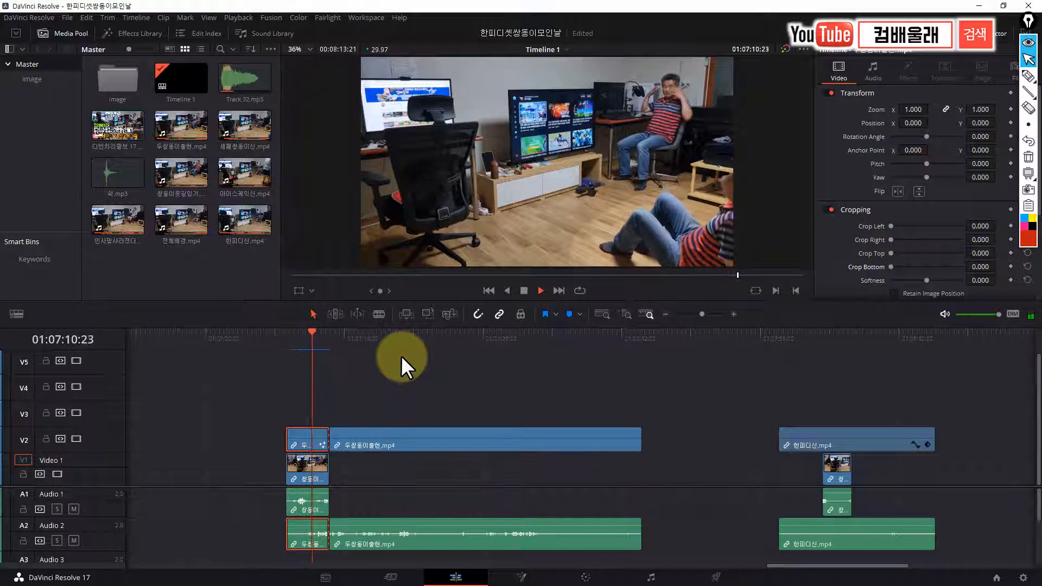
pyautogui.press('space')
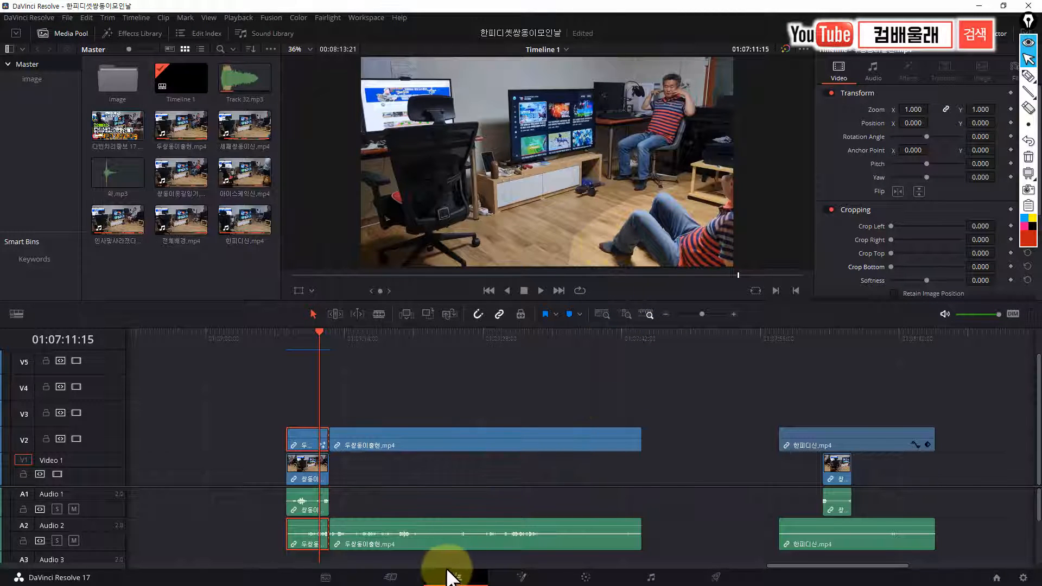
# Open the masked clip on the Color page, add serial node 02 after node 01, and select the new node
pyautogui.click(587, 577)
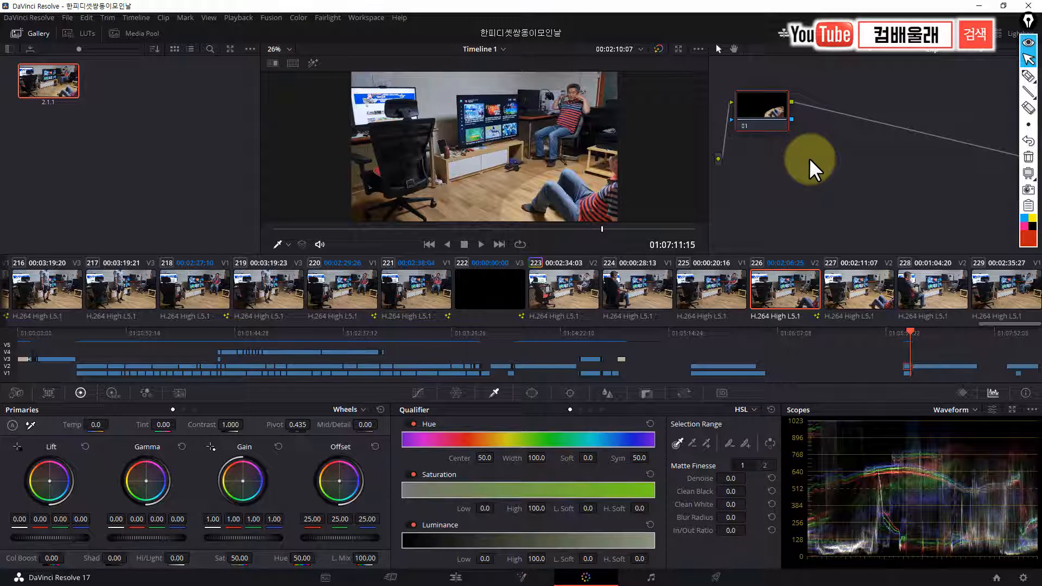
pyautogui.hotkey('alt', 's')
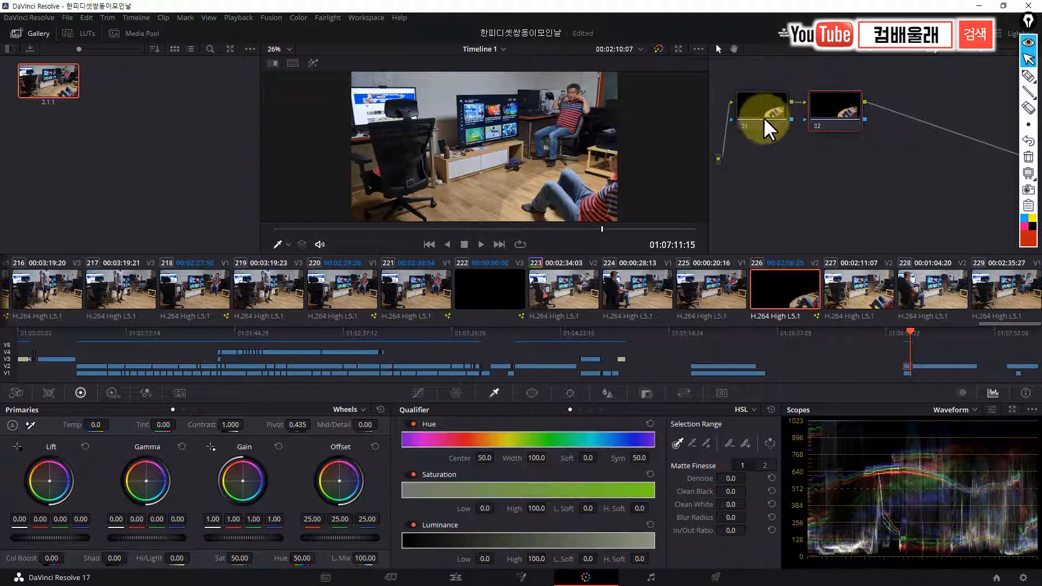
pyautogui.click(755, 98)
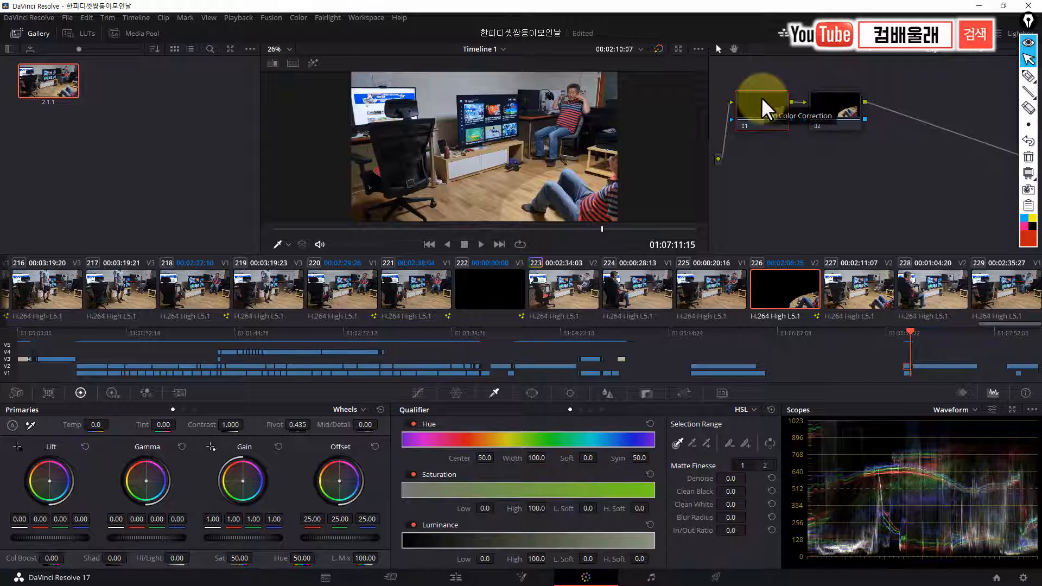
pyautogui.click(836, 109)
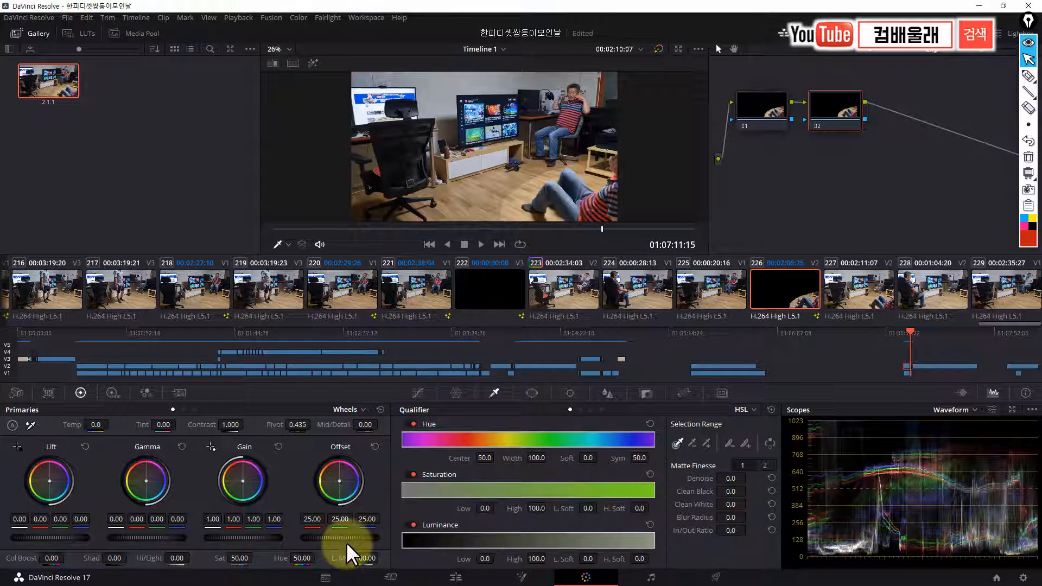
# Darken node 02 by setting Gain to 0.94, Gamma to -0.01, Lift to -0.02 and Offset to 23.60
pyautogui.moveTo(243, 537); pyautogui.dragTo(205, 524)
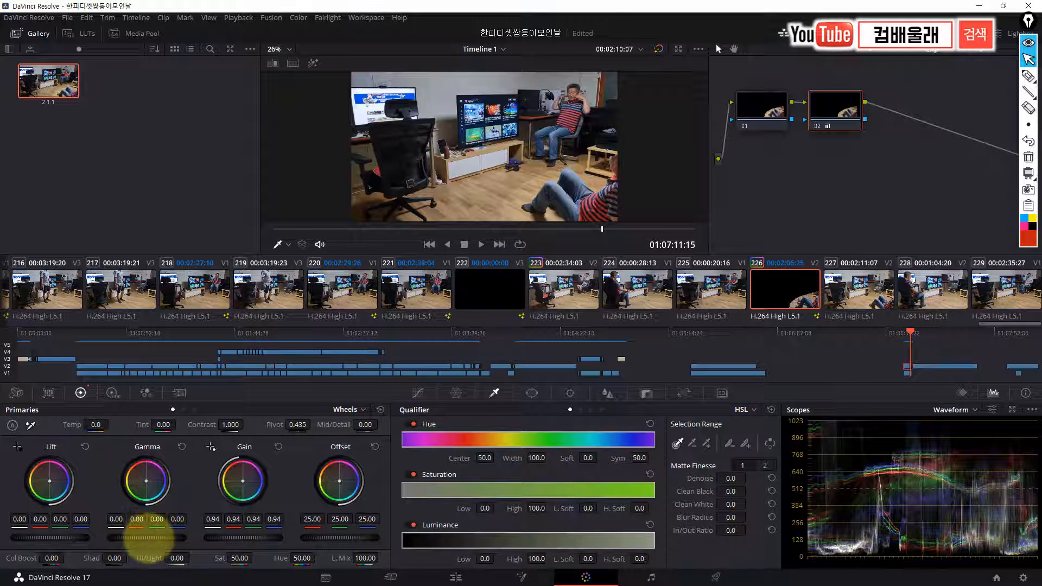
pyautogui.moveTo(136, 537); pyautogui.dragTo(29, 540)
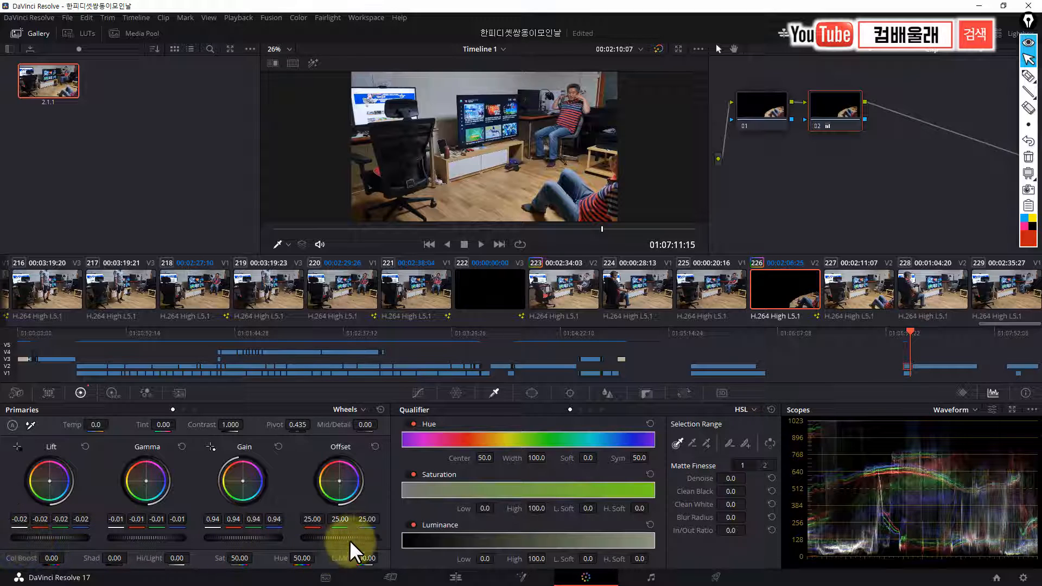
pyautogui.moveTo(357, 536); pyautogui.dragTo(314, 539)
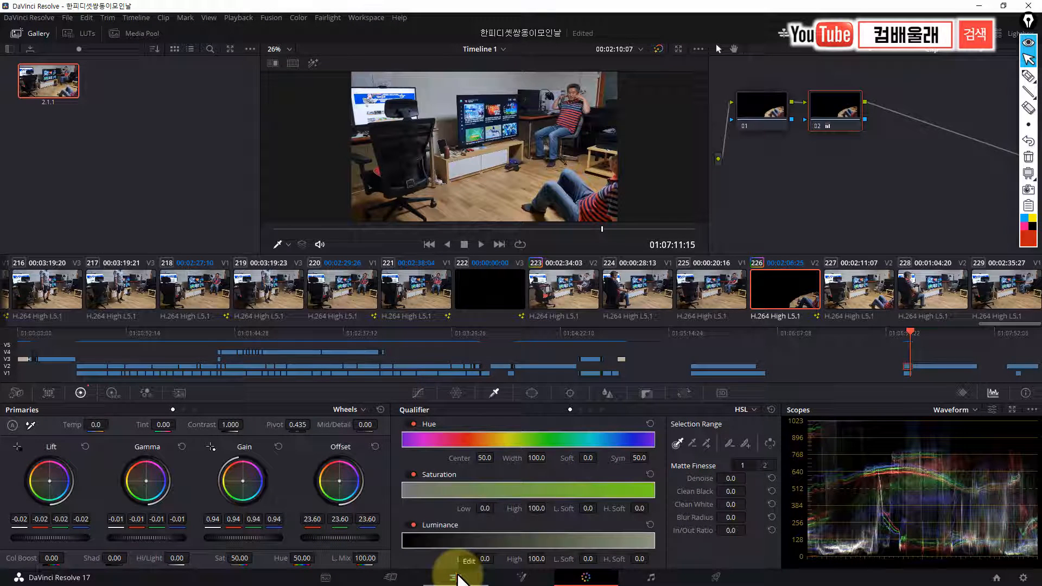
# Return to the Edit page and check the graded composite at the clip's start at 01:07:08:03
pyautogui.click(456, 577)
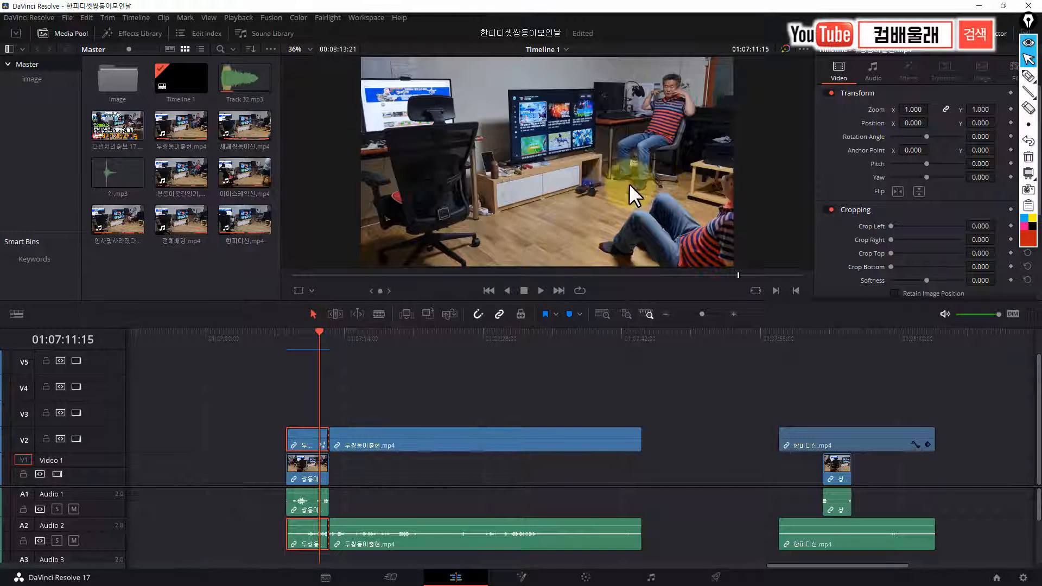
pyautogui.moveTo(319, 331); pyautogui.dragTo(288, 343)
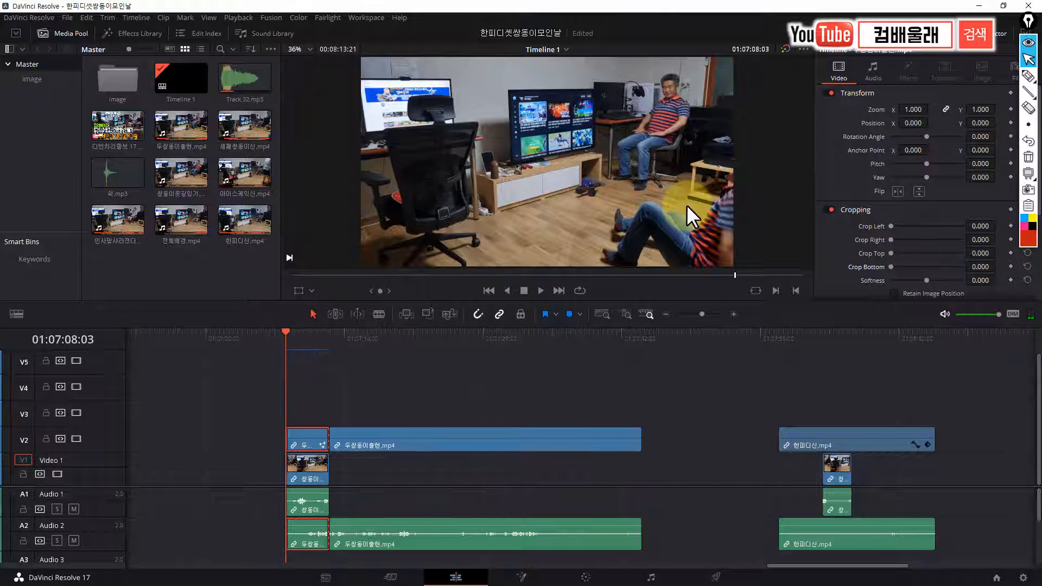
# Play the graded composite from the clip's start and split the masked clip on V2 at 01:07:10:25
pyautogui.press('space')
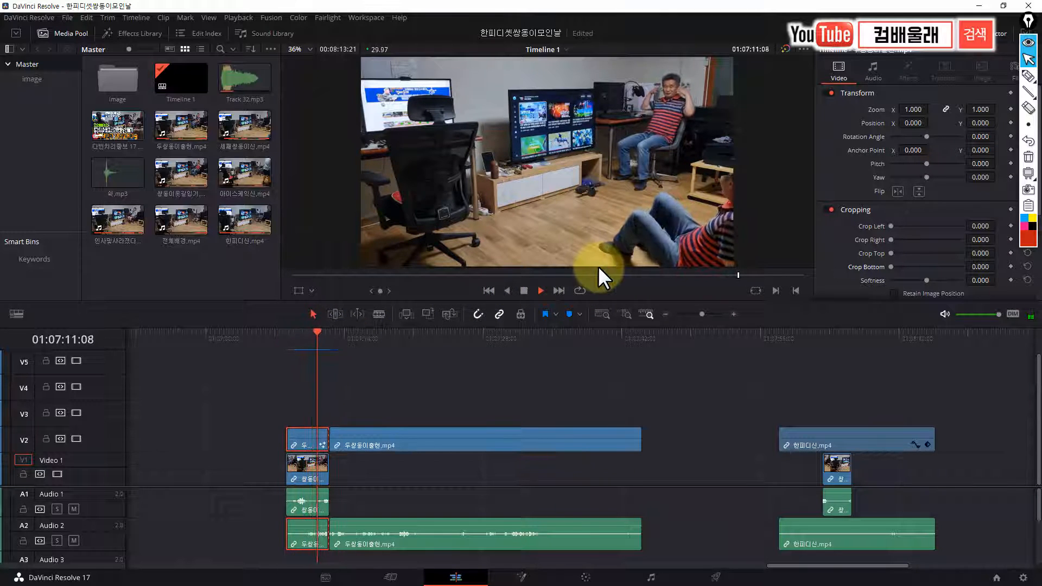
pyautogui.press('space')
pyautogui.moveTo(321, 335)
pyautogui.mouseDown()
pyautogui.moveTo(303, 343)
pyautogui.moveTo(313, 344)
pyautogui.mouseUp()
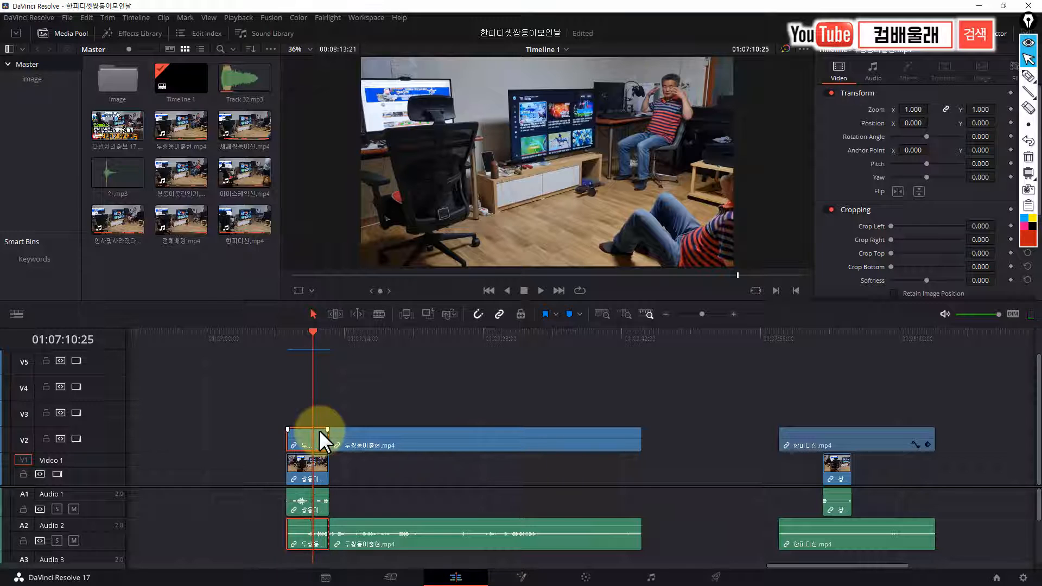
pyautogui.hotkey('ctrl', 'b')
# At 01:07:09:06, set node 02's Offset to 27.35 for the first split piece on the Color page and return to the Edit page
pyautogui.moveTo(311, 331); pyautogui.dragTo(296, 342)
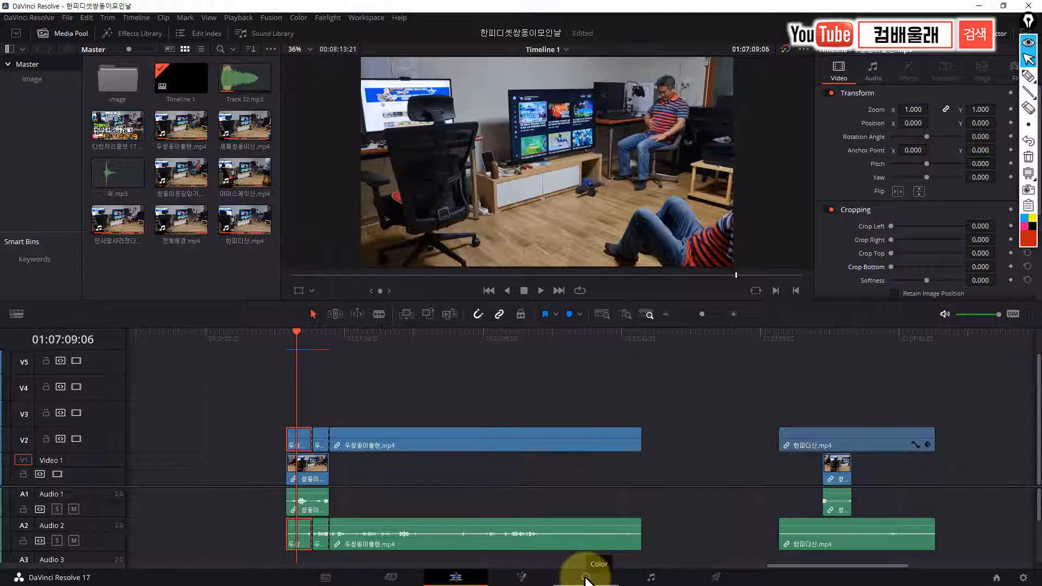
pyautogui.click(586, 579)
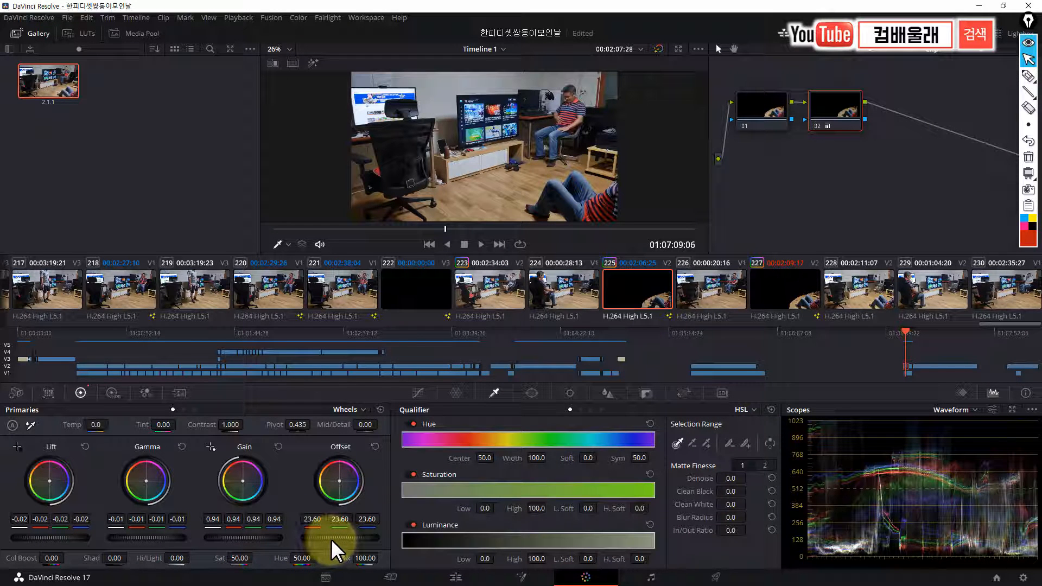
pyautogui.moveTo(332, 541); pyautogui.dragTo(443, 541)
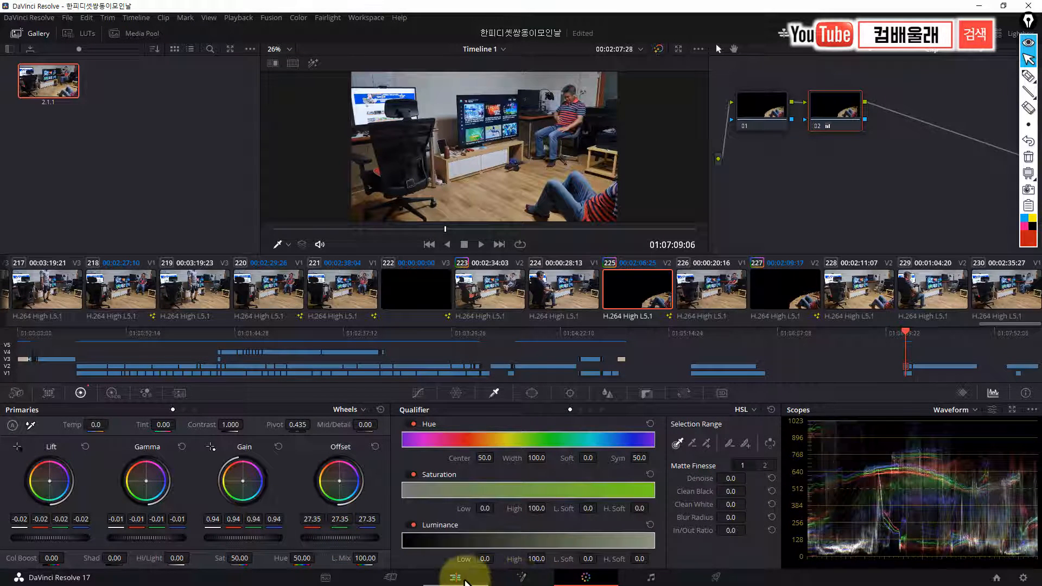
pyautogui.click(459, 577)
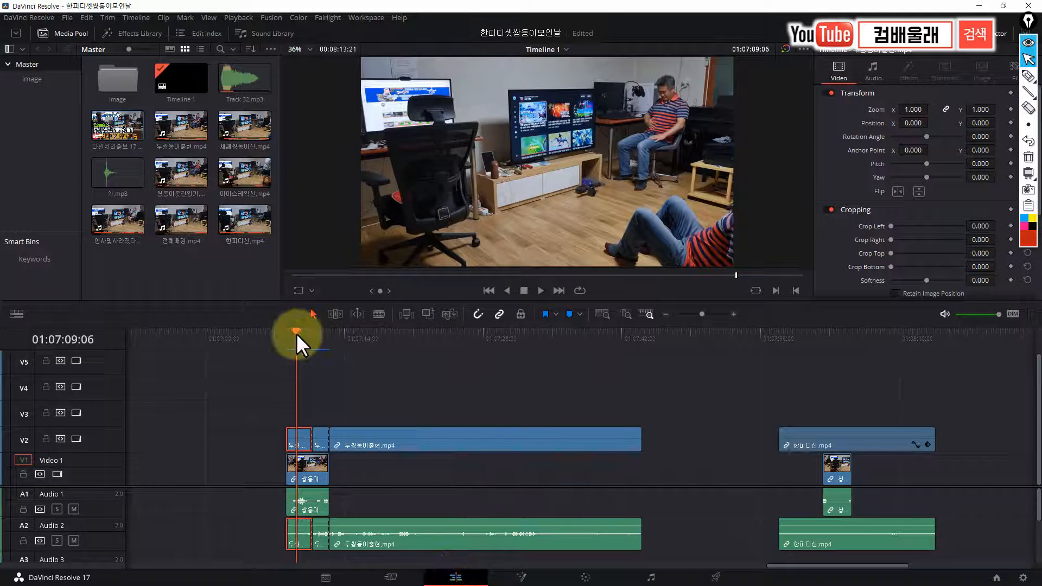
# Play the regraded composite through to 01:07:13:08 and return the playhead to the clip's start at 01:07:08:03
pyautogui.click(295, 333)
pyautogui.press('space')
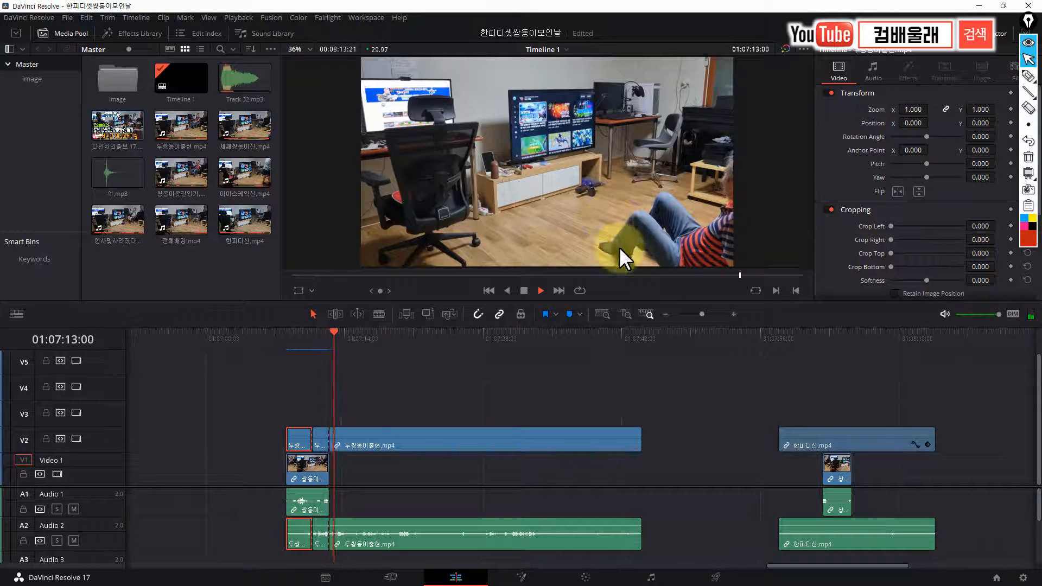
pyautogui.press('space')
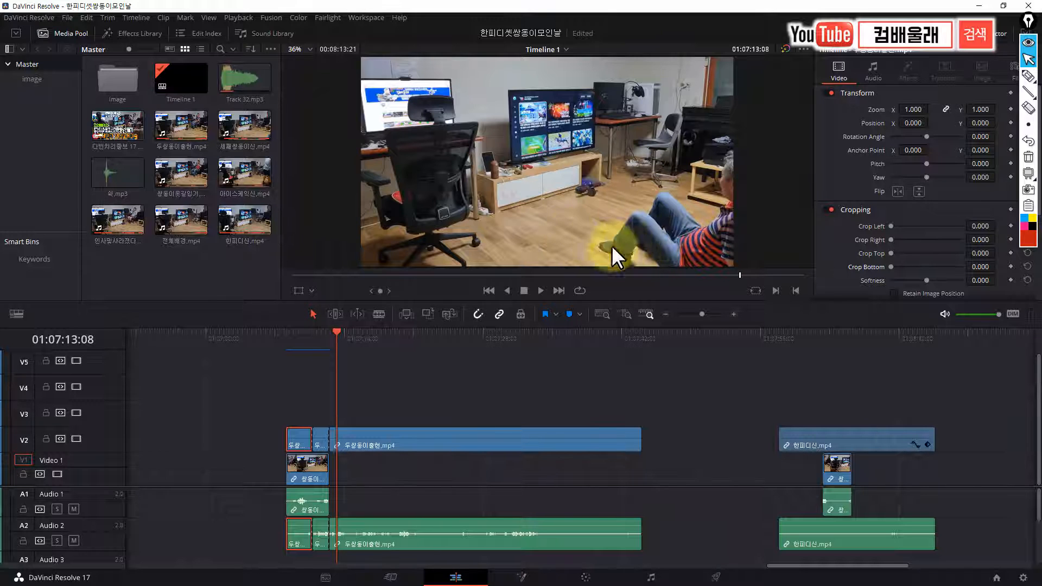
pyautogui.moveTo(336, 332); pyautogui.dragTo(287, 361)
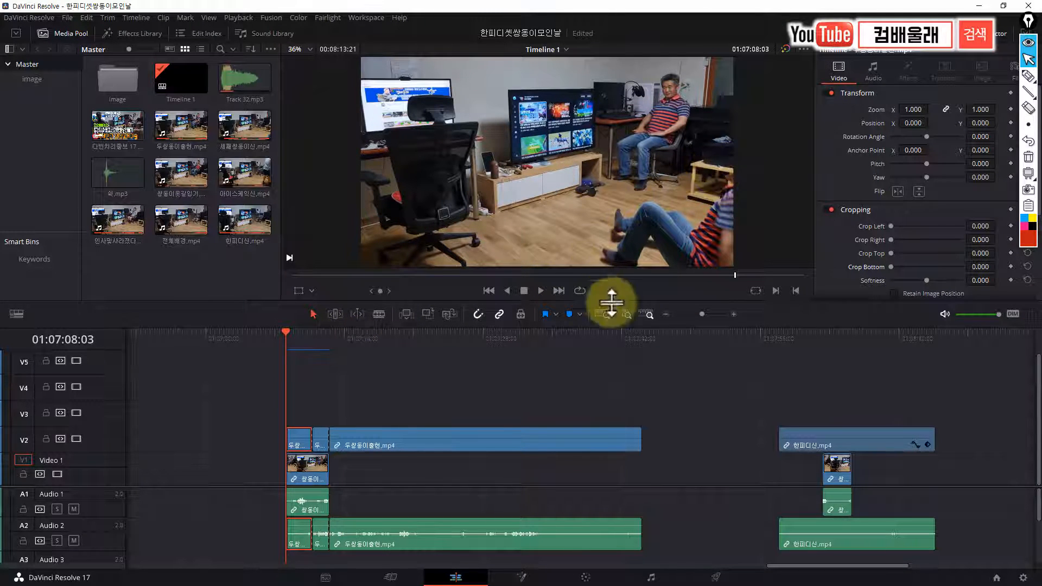
# Go to the earlier clone scene and scrub from 01:03:09:08 to 01:03:36:24, examining where the lying and seated figures come close to overlapping
pyautogui.moveTo(777, 566); pyautogui.dragTo(388, 567)
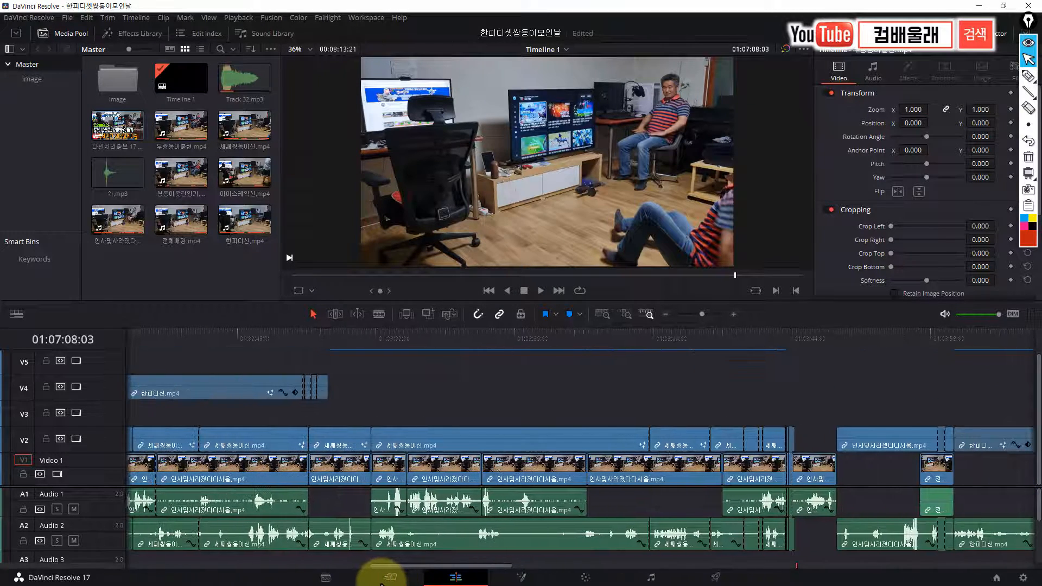
pyautogui.moveTo(415, 337); pyautogui.dragTo(447, 332)
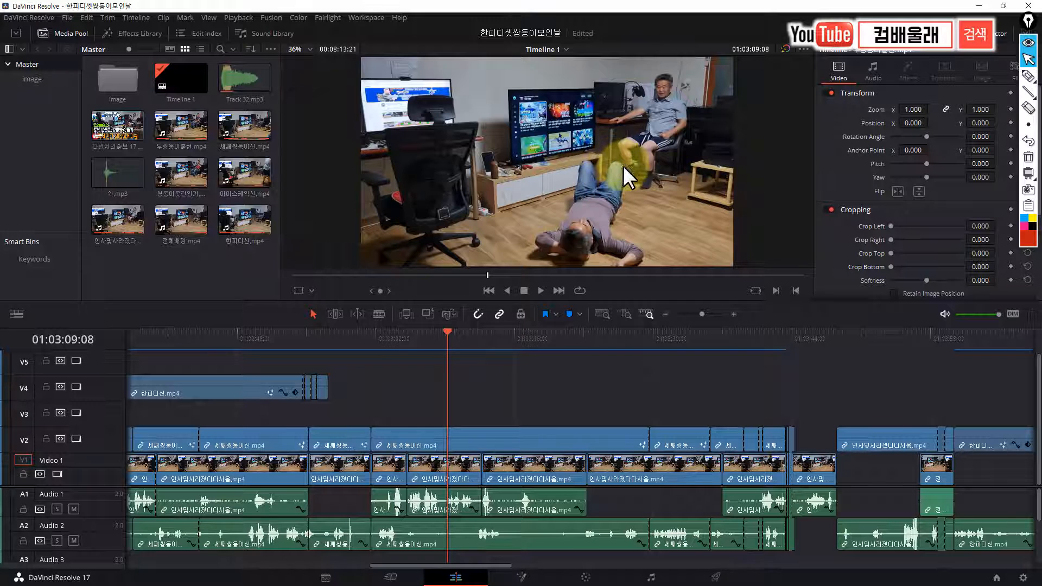
pyautogui.moveTo(448, 331); pyautogui.dragTo(695, 346)
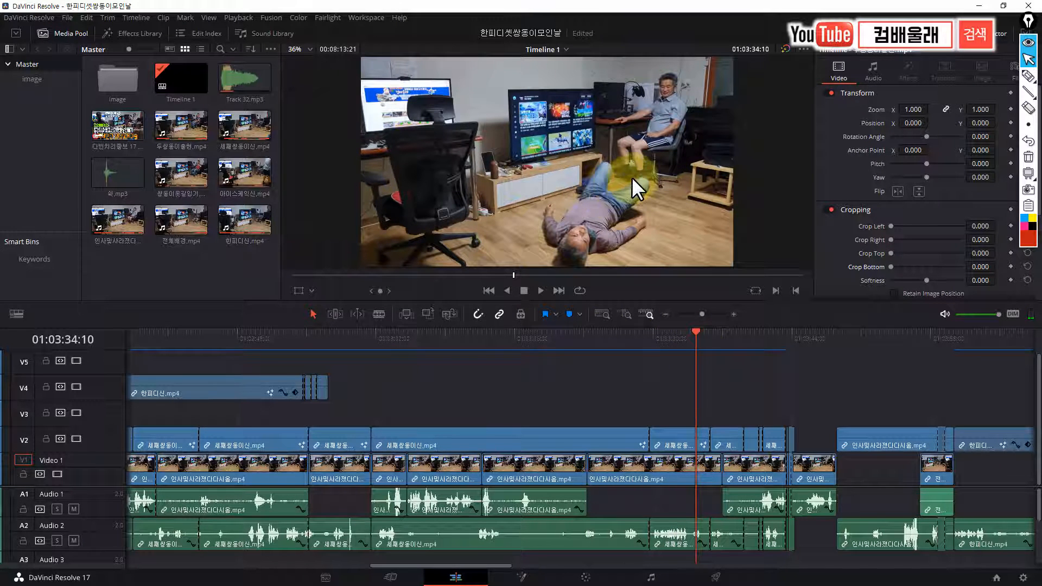
pyautogui.click(698, 333)
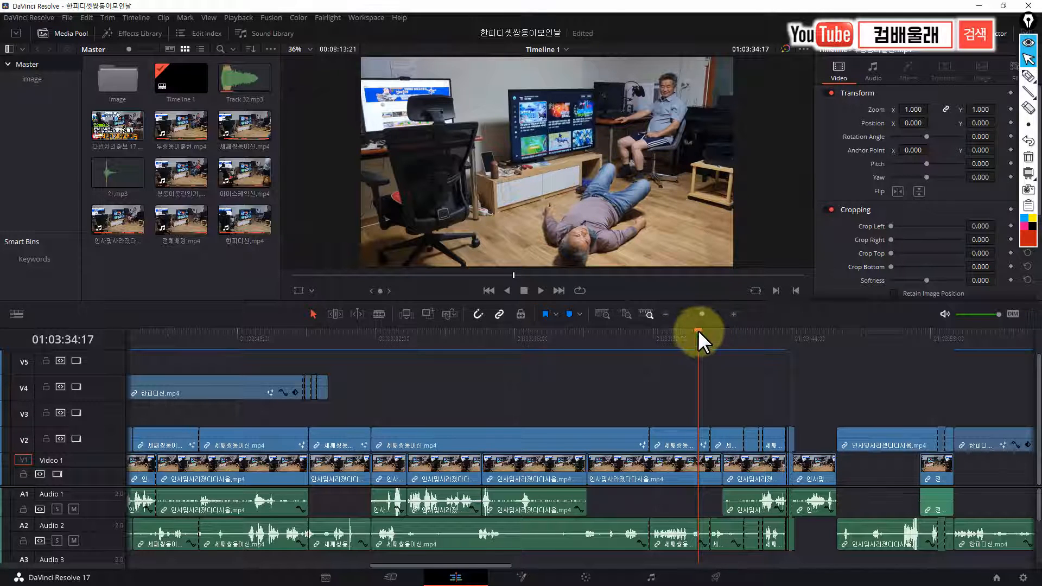
pyautogui.moveTo(698, 333); pyautogui.dragTo(694, 352)
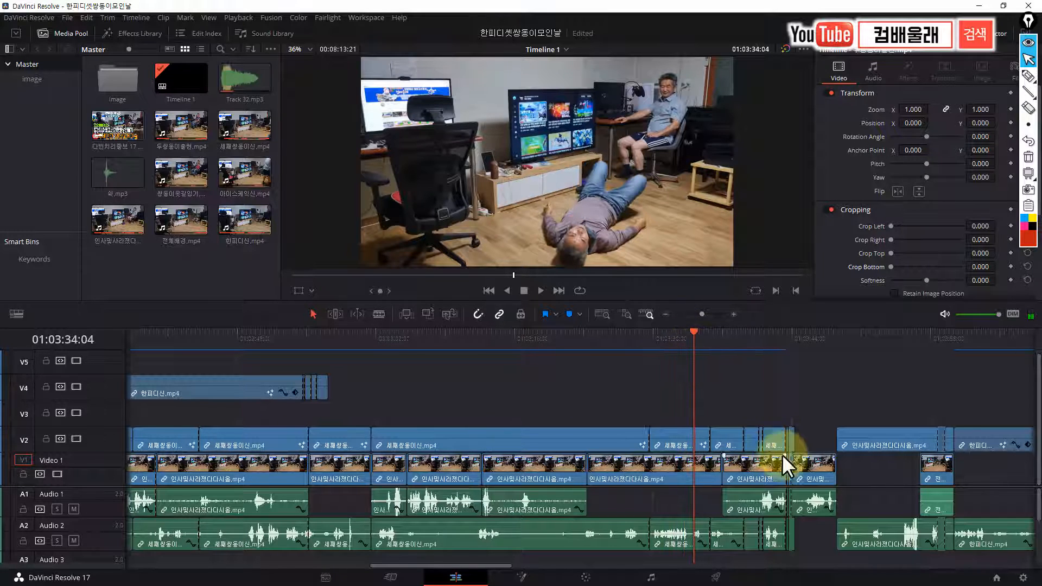
pyautogui.click(692, 331)
pyautogui.moveTo(706, 334); pyautogui.dragTo(720, 353)
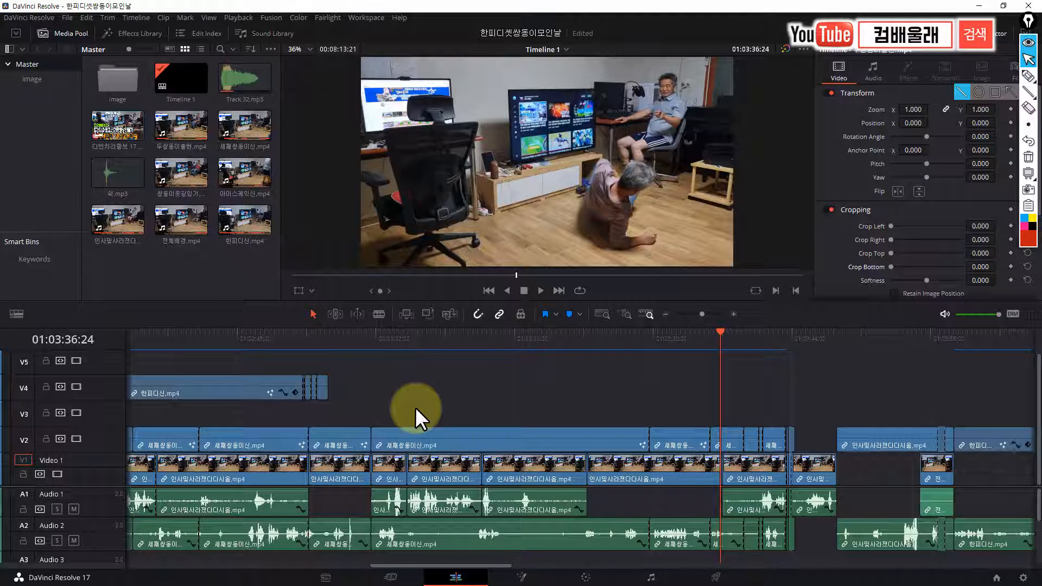
# With the red screen pen, outline the front figure's mask area over the preview and mark the seated figure's area separately
pyautogui.click(1029, 76)
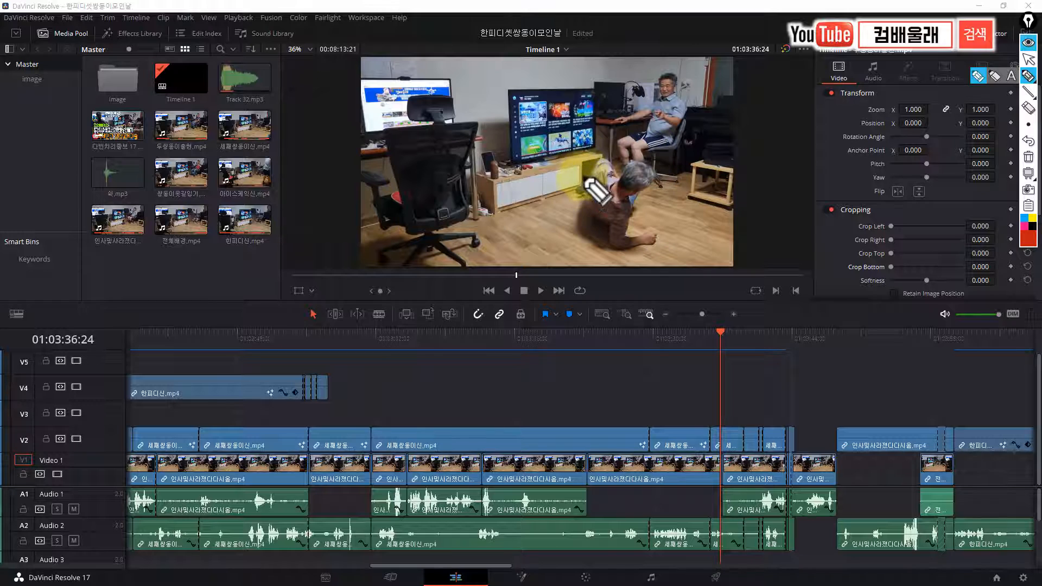
pyautogui.moveTo(579, 191)
pyautogui.mouseDown()
pyautogui.moveTo(607, 154)
pyautogui.moveTo(624, 175)
pyautogui.moveTo(626, 164)
pyautogui.moveTo(652, 161)
pyautogui.moveTo(660, 176)
pyautogui.moveTo(641, 215)
pyautogui.moveTo(708, 228)
pyautogui.moveTo(732, 243)
pyautogui.moveTo(734, 261)
pyautogui.moveTo(721, 272)
pyautogui.moveTo(632, 274)
pyautogui.moveTo(368, 269)
pyautogui.moveTo(338, 249)
pyautogui.moveTo(333, 138)
pyautogui.moveTo(347, 39)
pyautogui.moveTo(446, 29)
pyautogui.moveTo(591, 47)
pyautogui.moveTo(596, 138)
pyautogui.moveTo(582, 182)
pyautogui.moveTo(603, 216)
pyautogui.mouseUp()
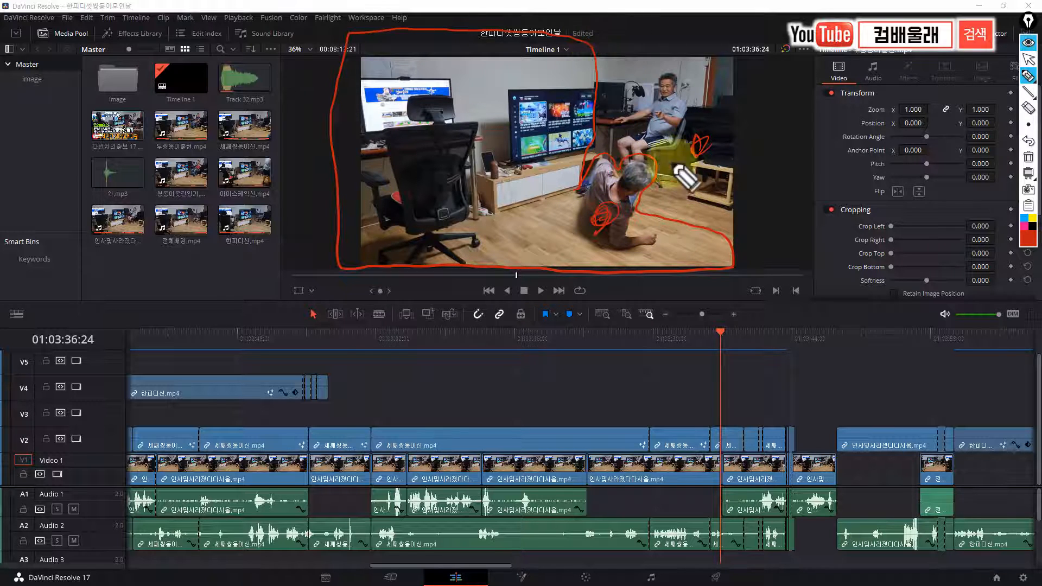
pyautogui.moveTo(709, 77)
pyautogui.mouseDown()
pyautogui.moveTo(656, 103)
pyautogui.moveTo(681, 81)
pyautogui.moveTo(699, 148)
pyautogui.mouseUp()
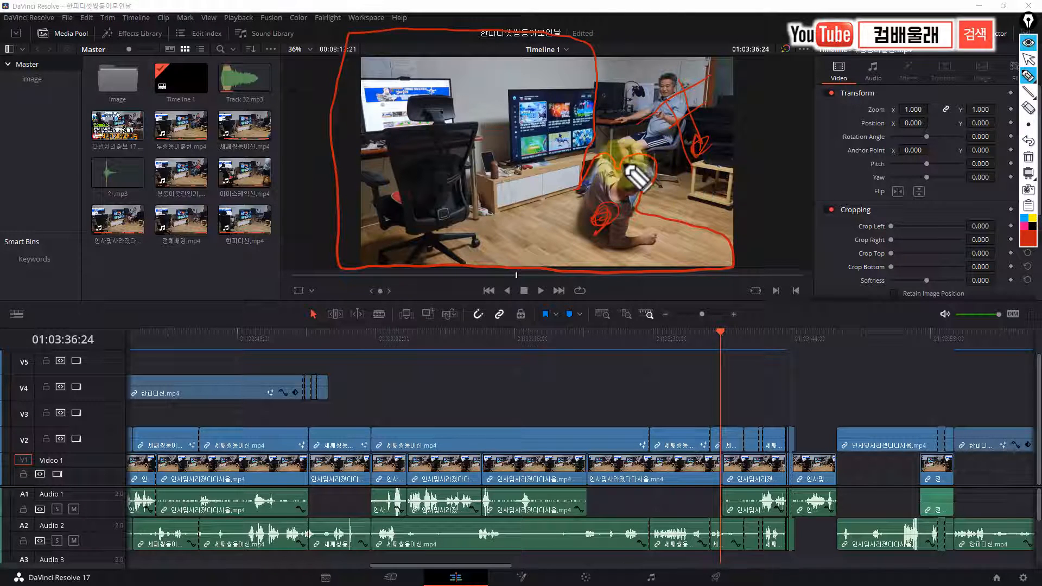
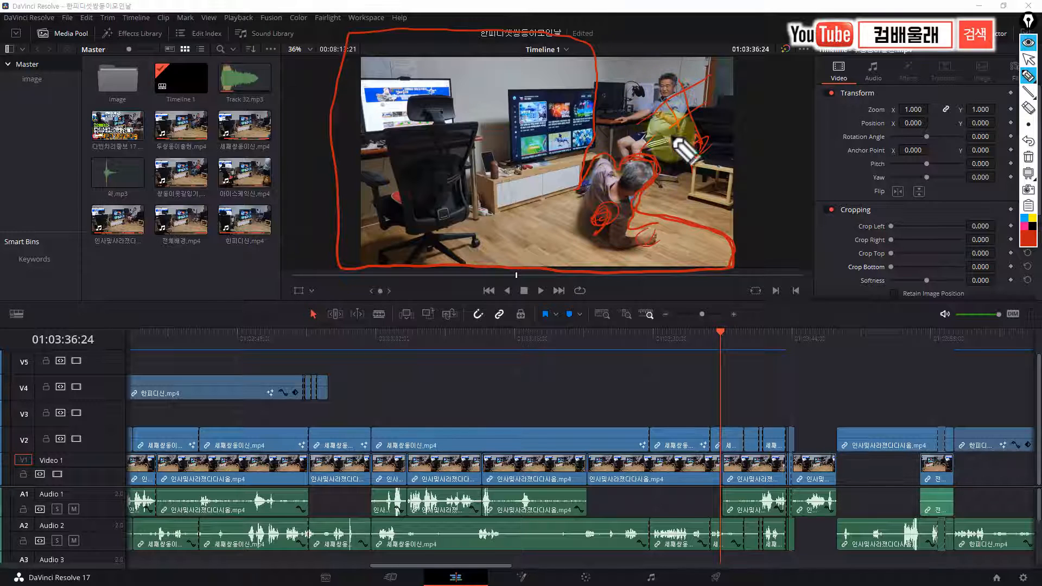
# Clear the red pen markings, switch back to the normal pointer and move the timeline to the walking figure at 01:02:55:16
pyautogui.click(1028, 159)
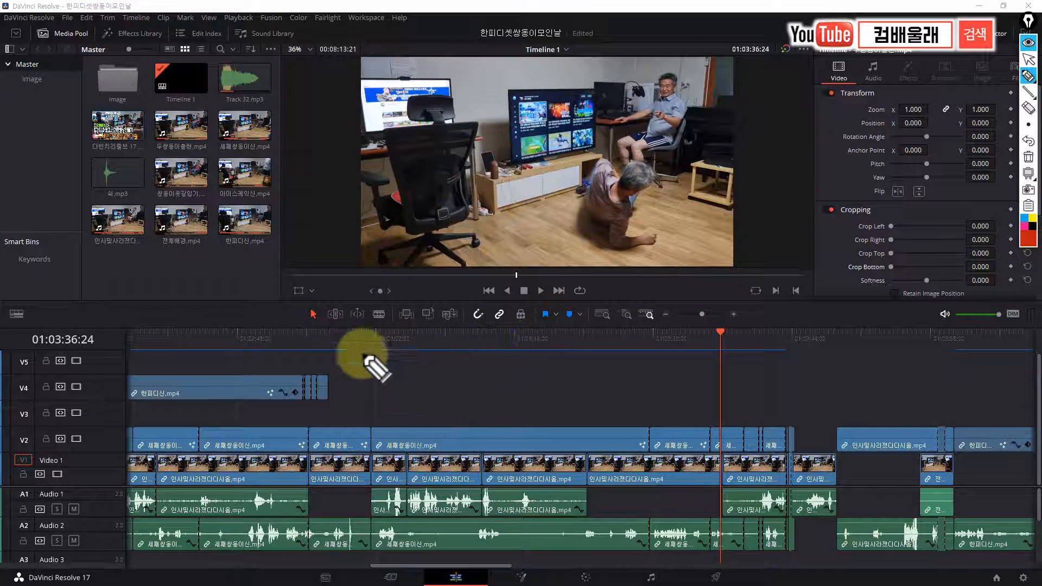
pyautogui.click(1029, 60)
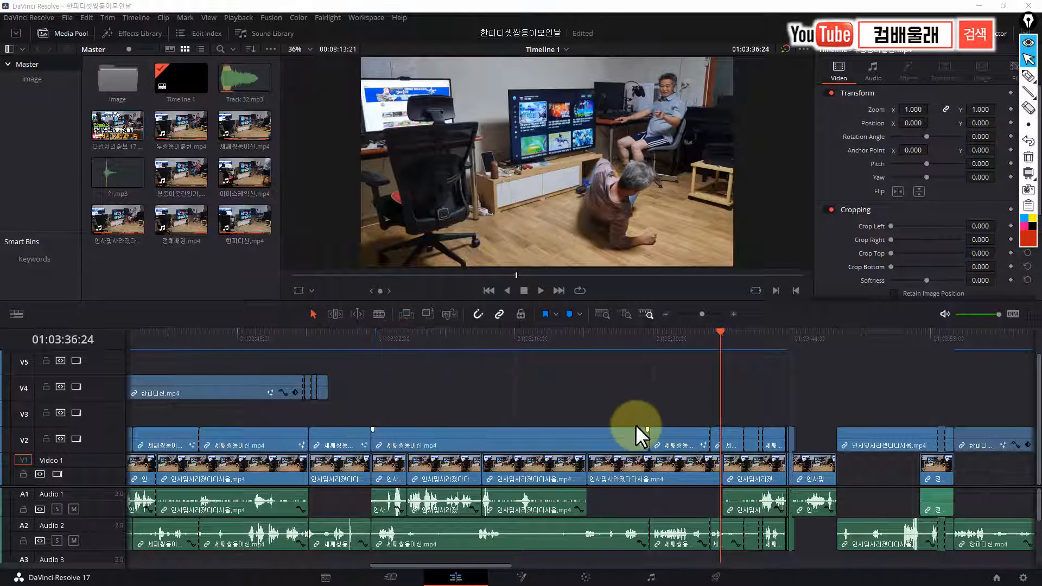
pyautogui.moveTo(323, 339)
pyautogui.mouseDown()
pyautogui.moveTo(304, 339)
pyautogui.moveTo(316, 347)
pyautogui.mouseUp()
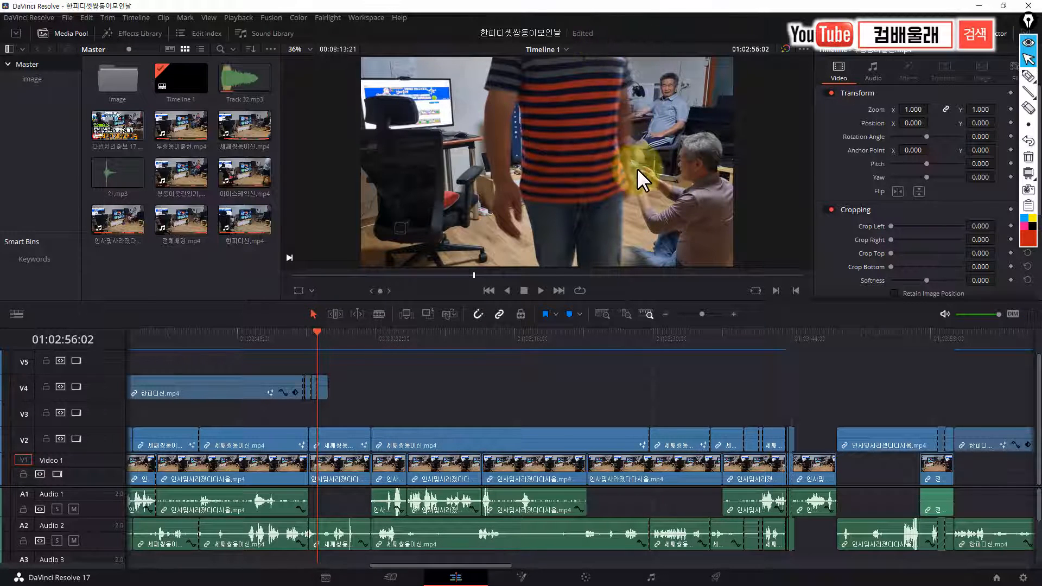
pyautogui.click(313, 336)
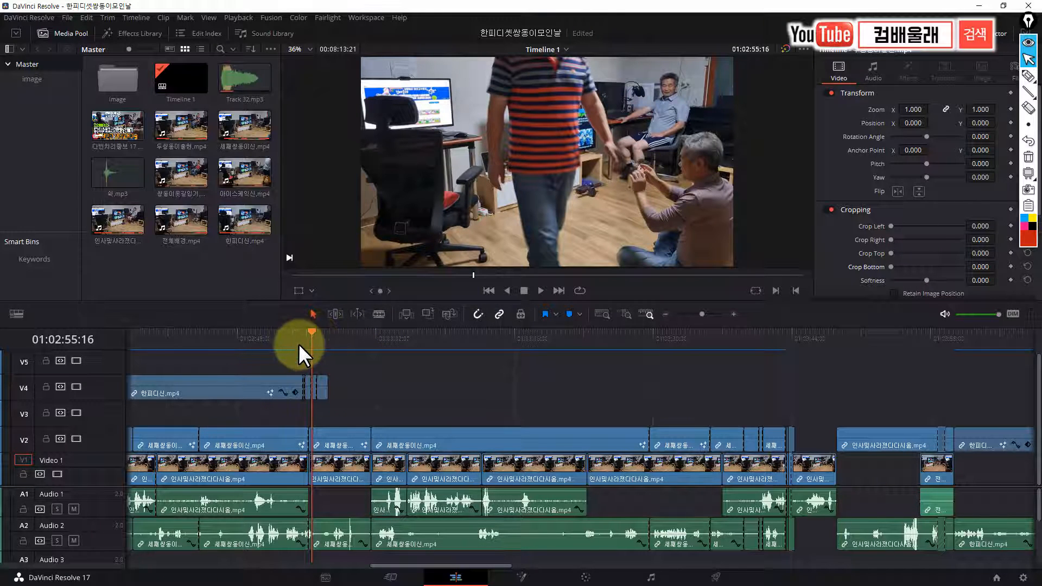
# Hide and show track V4, and examine its short split pieces of 한피디신.mp4 from 01:02:54:26 onward as the figure walks across
pyautogui.click(77, 387)
pyautogui.click(76, 386)
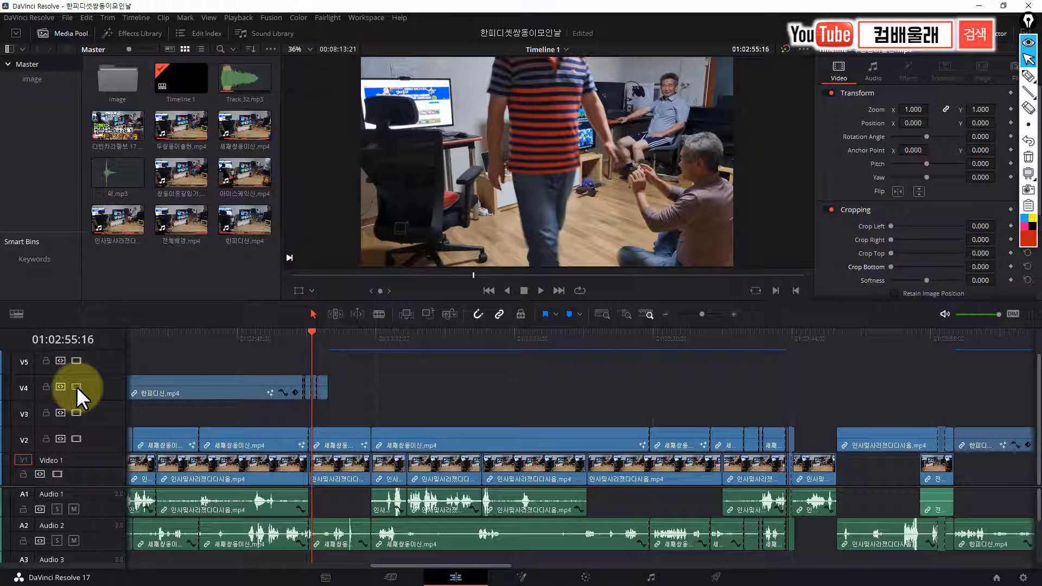
pyautogui.click(311, 381)
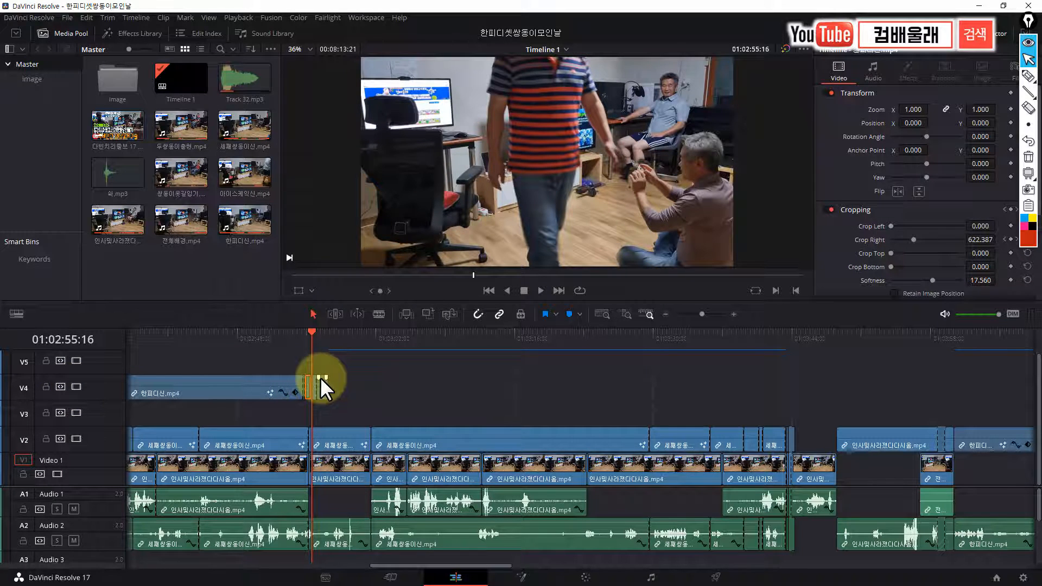
pyautogui.scroll(5, 321, 377)
pyautogui.scroll(2, 628, 382)
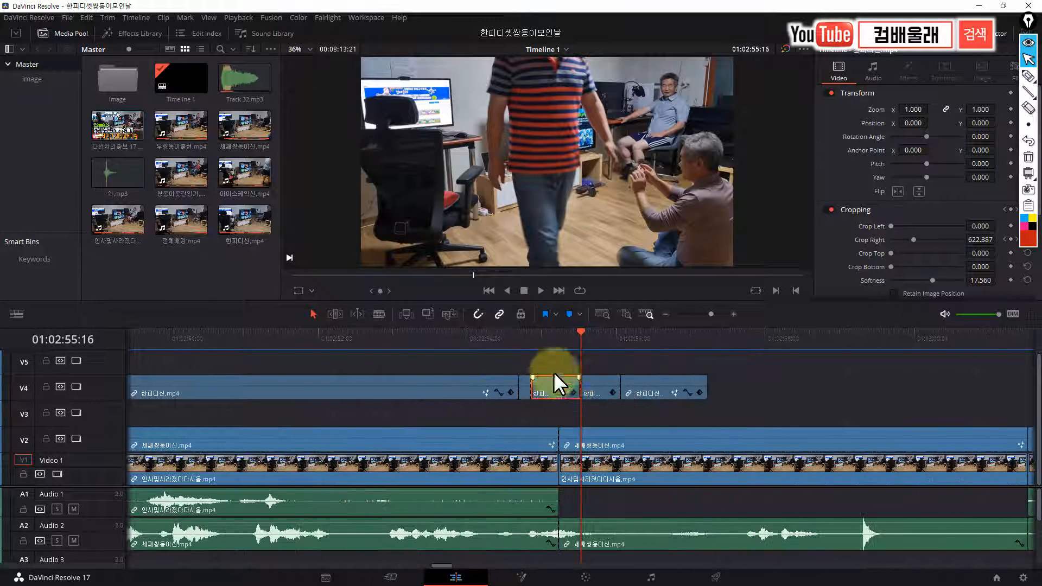
pyautogui.click(527, 342)
pyautogui.click(522, 389)
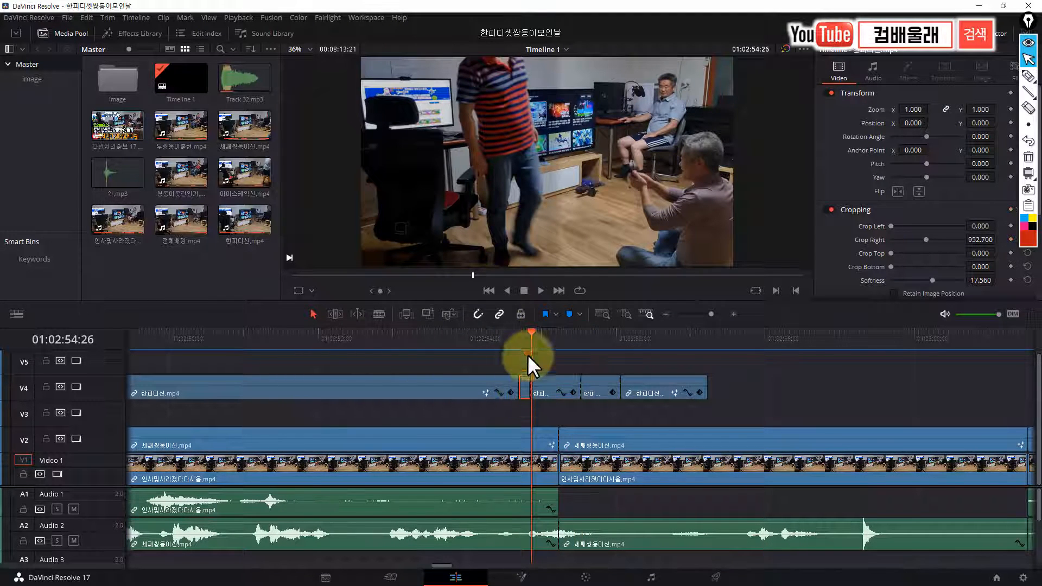
pyautogui.moveTo(532, 332); pyautogui.dragTo(555, 352)
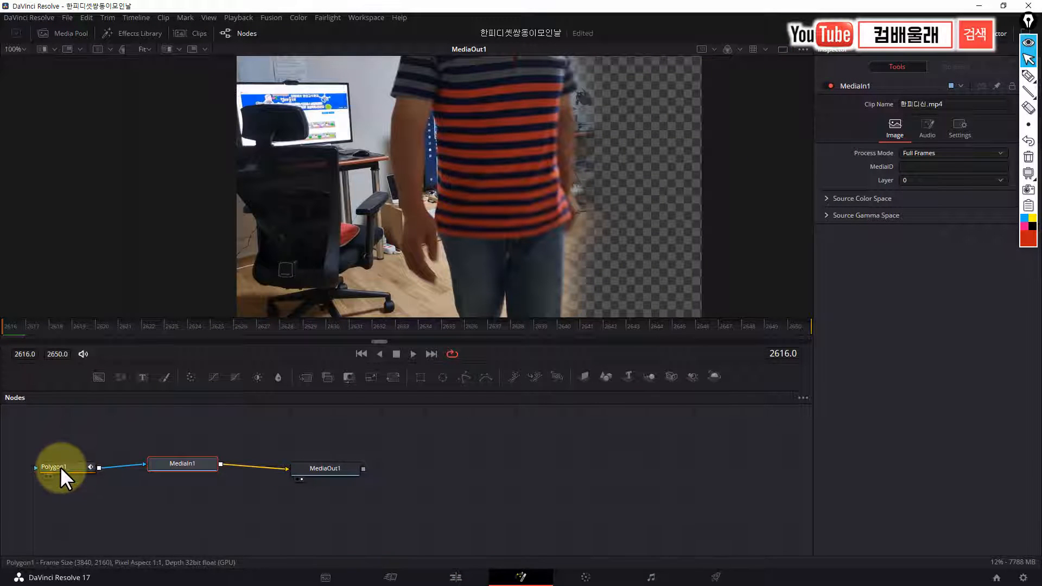
# Examine the animated Polygon1 mask on the last V4 piece of 한피디신.mp4 in Fusion, scrubbing onward from frame 2616
pyautogui.click(59, 468)
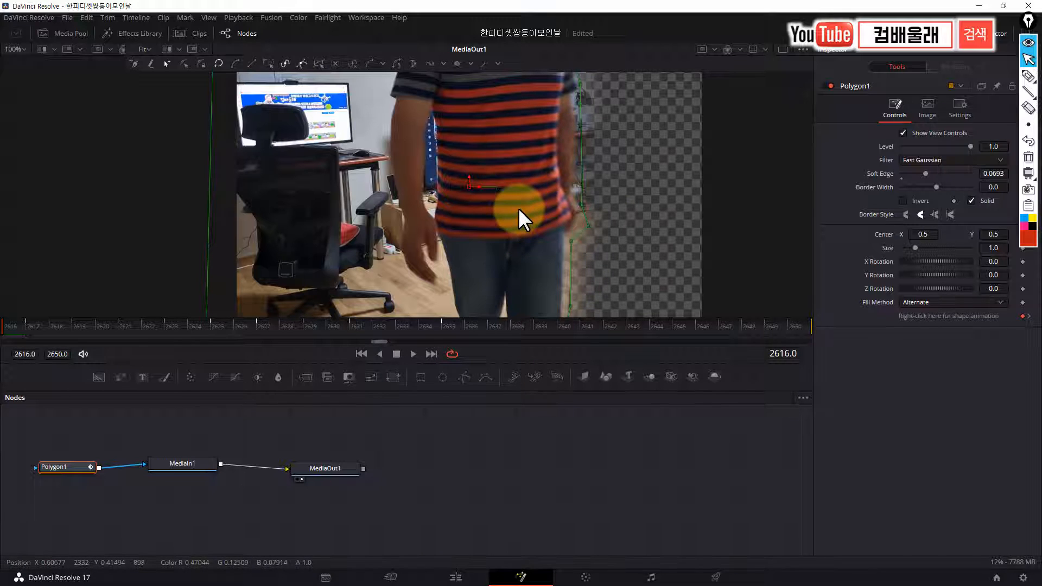
pyautogui.scroll(-2, 519, 208)
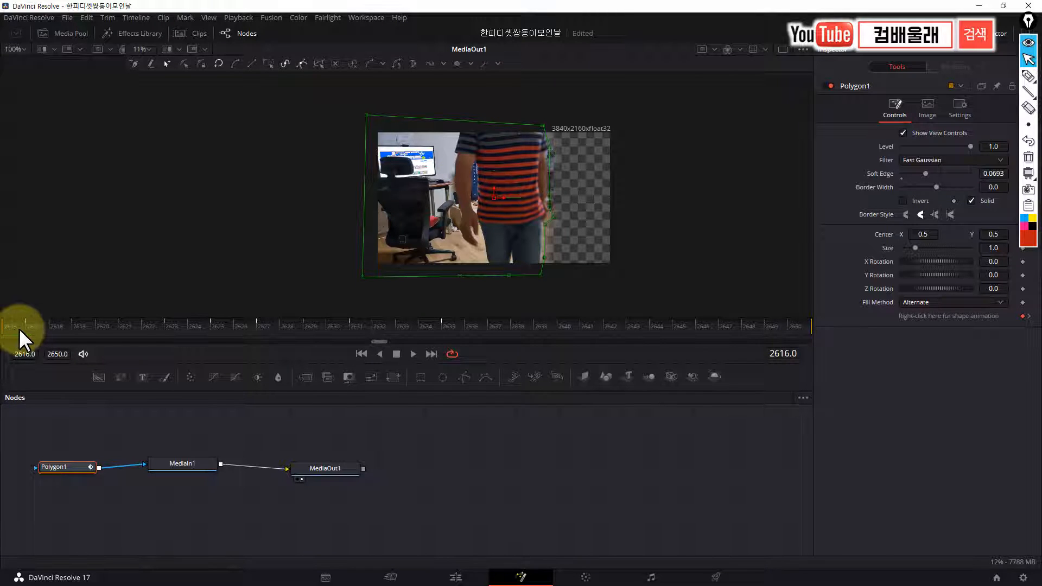
pyautogui.moveTo(19, 328); pyautogui.dragTo(446, 349)
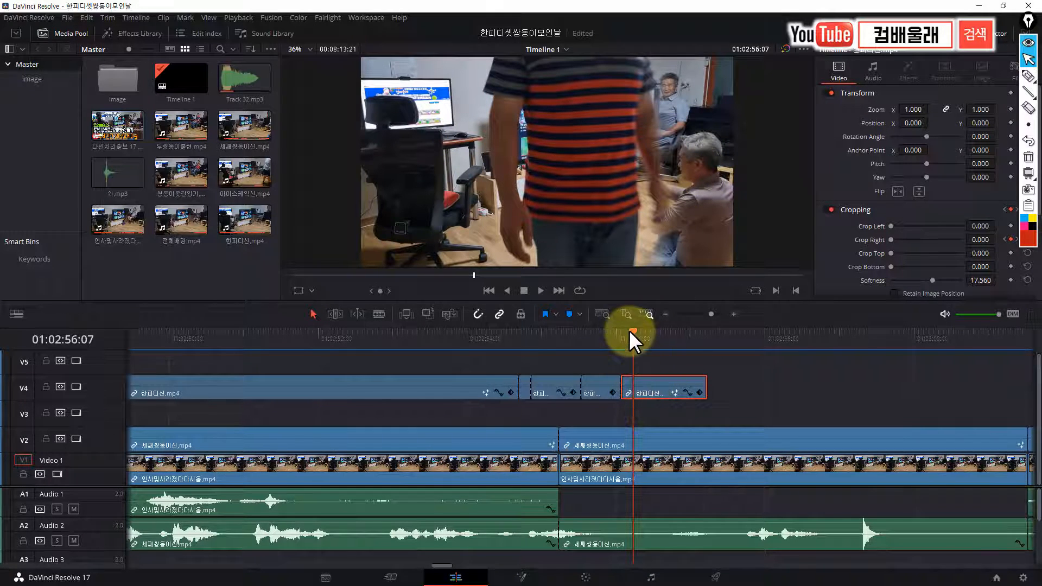
# Back in the Edit page, go to 01:02:52:16 and switch video tracks V2 and V1 off and on to compare the layers
pyautogui.moveTo(629, 330)
pyautogui.mouseDown()
pyautogui.moveTo(642, 329)
pyautogui.moveTo(634, 338)
pyautogui.mouseUp()
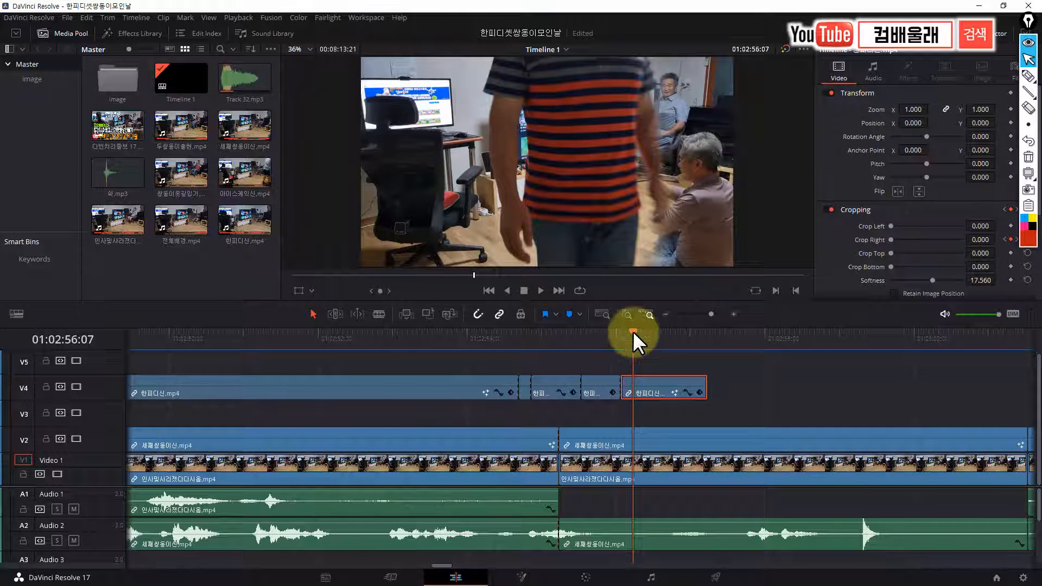
pyautogui.moveTo(632, 332); pyautogui.dragTo(357, 383)
pyautogui.click(612, 339)
pyautogui.click(78, 440)
pyautogui.click(78, 440)
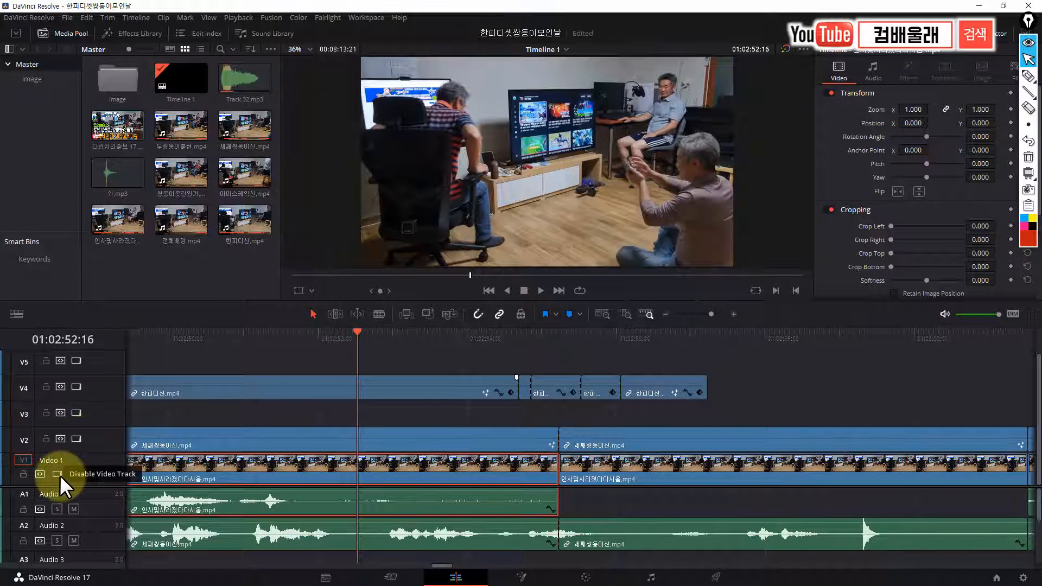
pyautogui.click(59, 475)
pyautogui.click(59, 474)
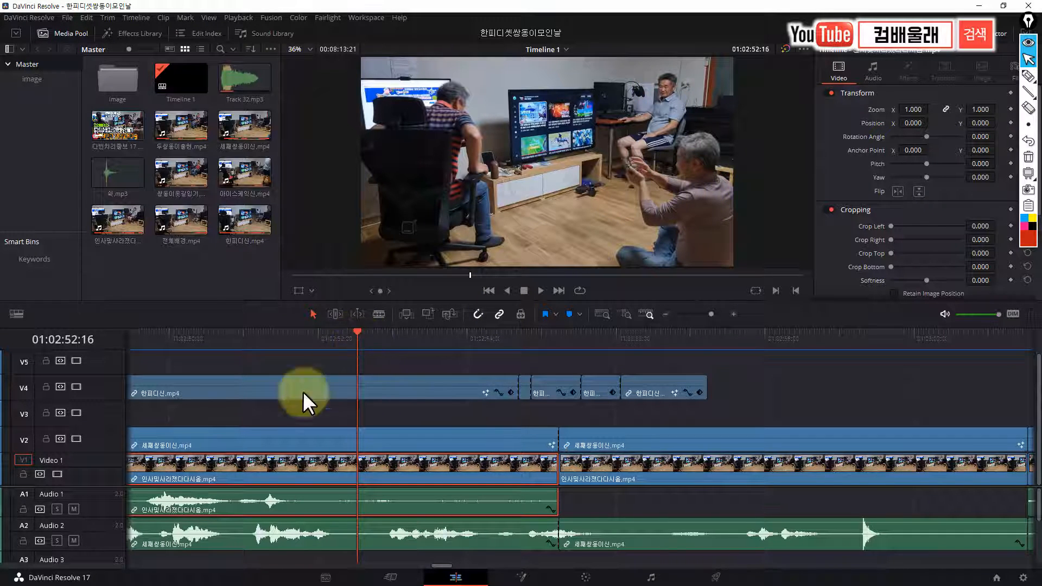
pyautogui.click(76, 439)
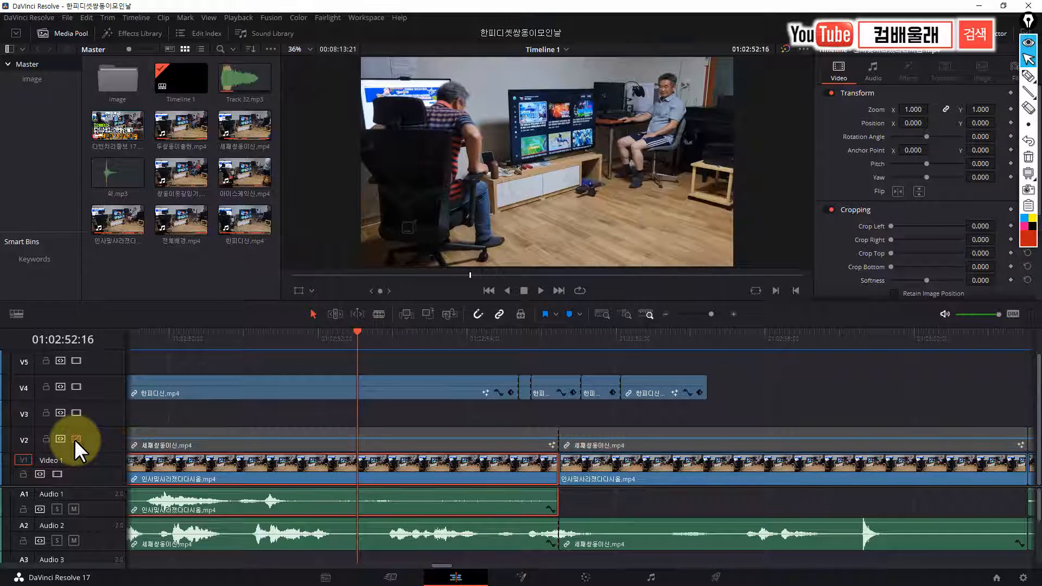
pyautogui.click(76, 439)
# Open the V2 clip 세째쌍둥이신.mp4 in Fusion and move the Polygon1 mask point in front of the face at frame 3406
pyautogui.click(232, 430)
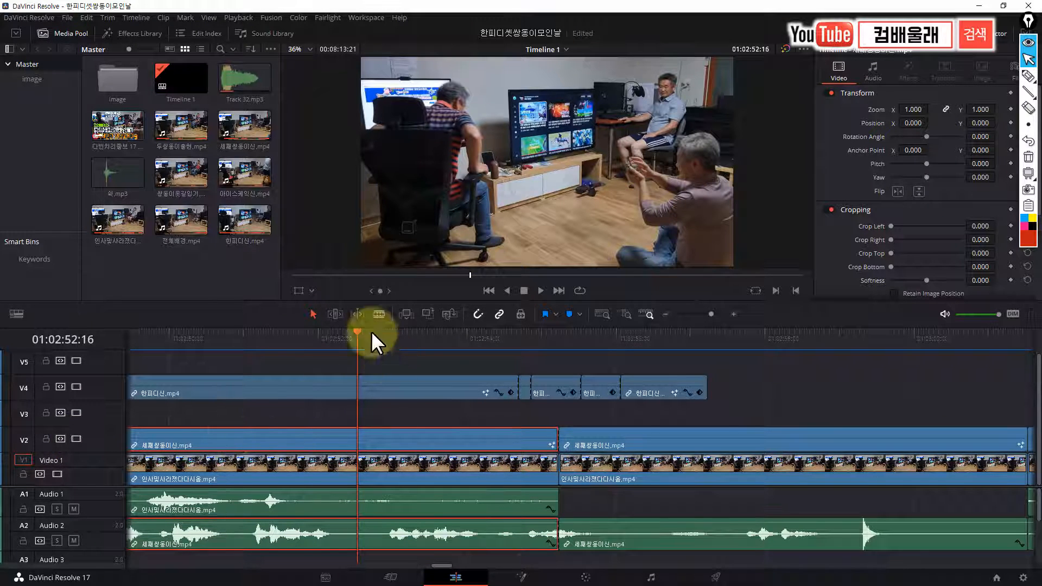
pyautogui.click(522, 576)
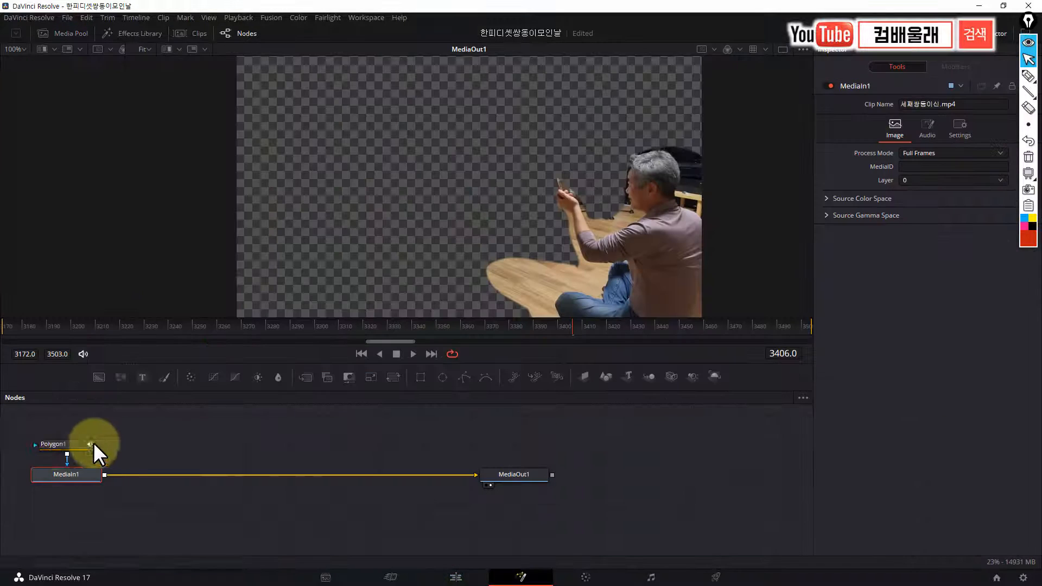
pyautogui.click(58, 441)
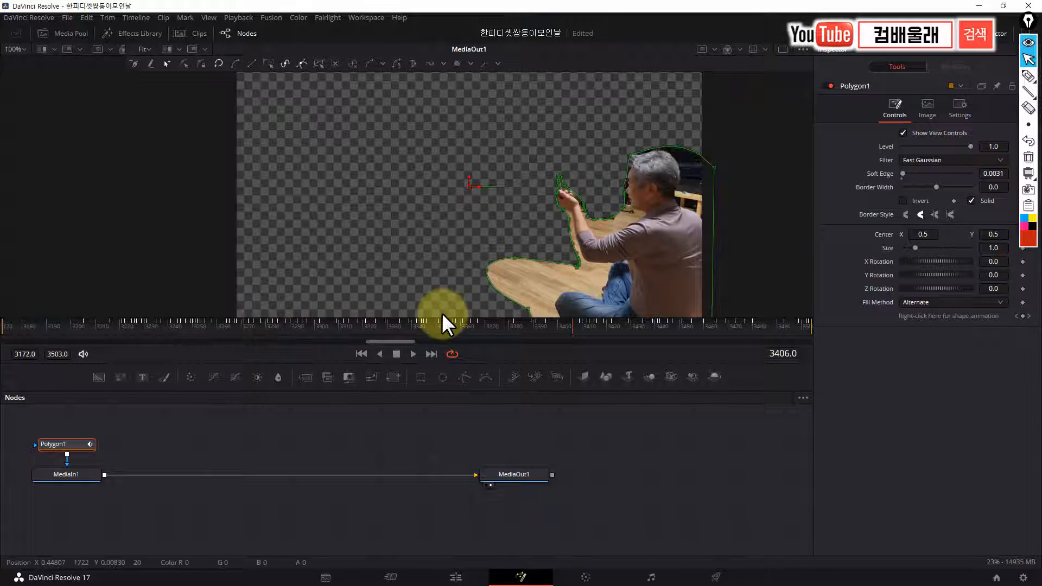
pyautogui.click(624, 207)
pyautogui.moveTo(624, 207); pyautogui.dragTo(622, 177)
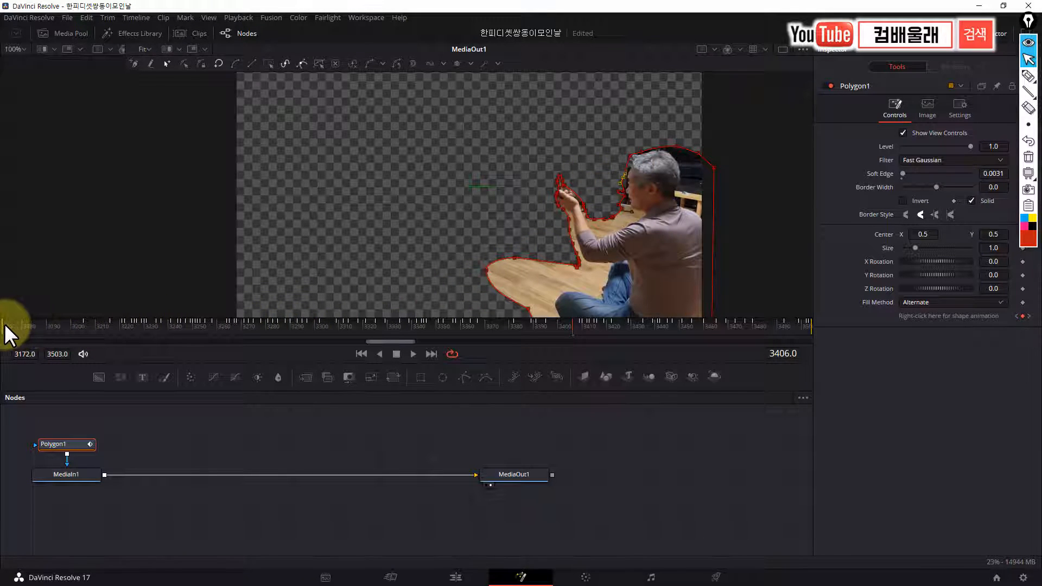
# Widen the Polygon1 outline beside the head at frame 3198 and reshape it around the raised hand at frame 3385
pyautogui.moveTo(5, 326); pyautogui.dragTo(65, 327)
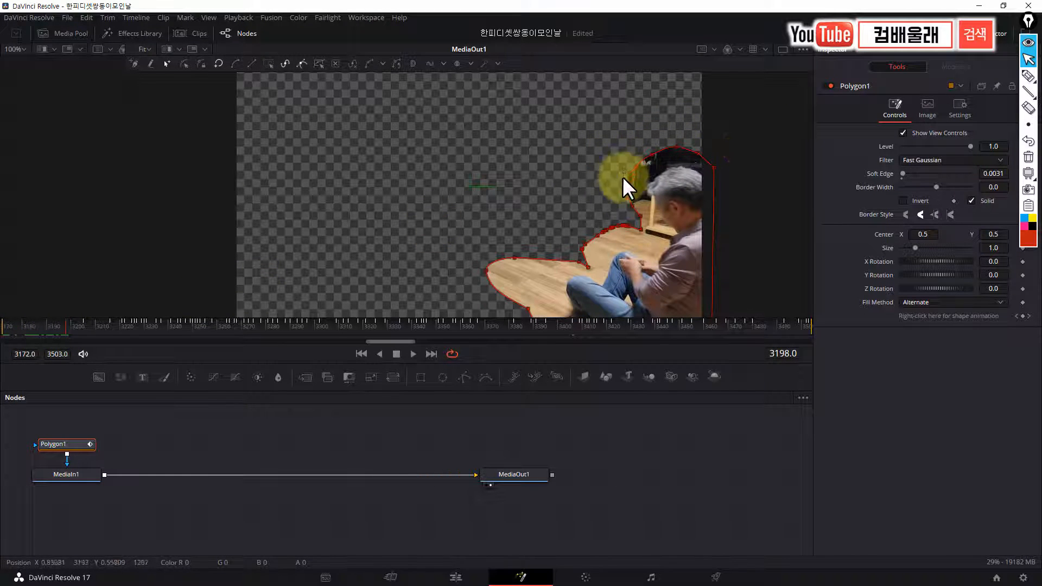
pyautogui.moveTo(623, 177); pyautogui.dragTo(625, 180)
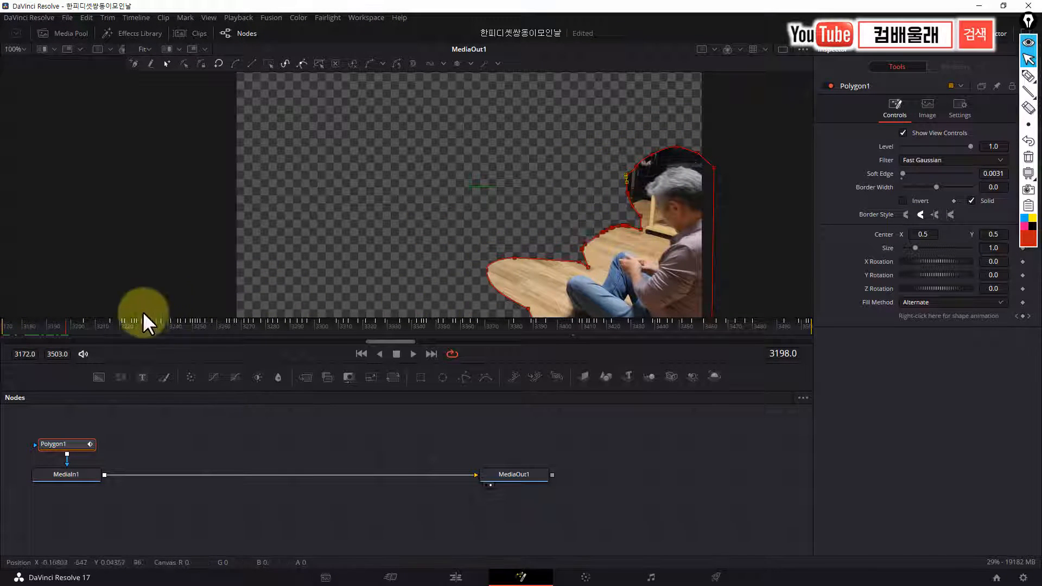
pyautogui.moveTo(66, 329); pyautogui.dragTo(487, 354)
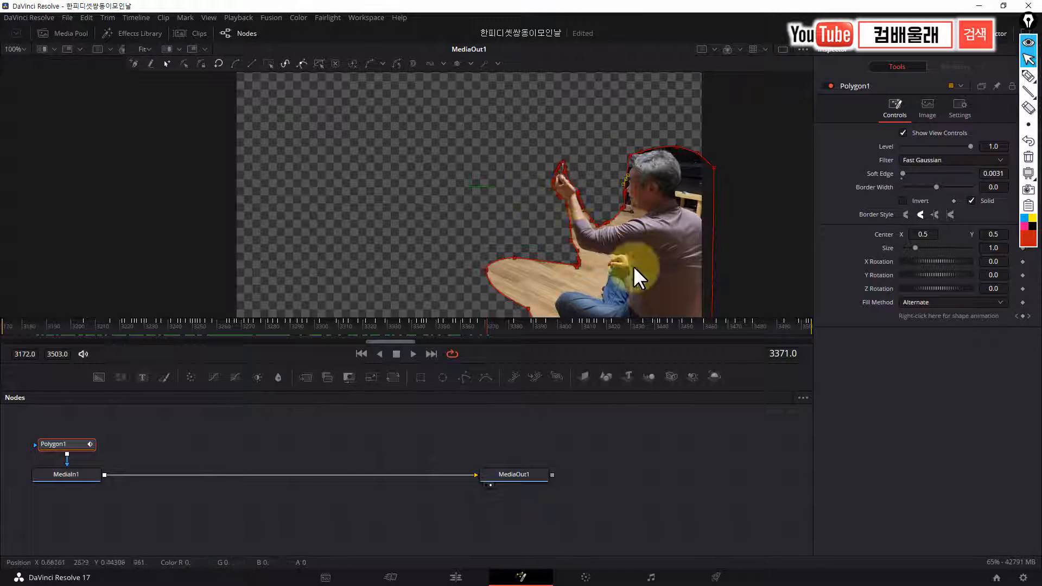
pyautogui.moveTo(484, 329); pyautogui.dragTo(521, 331)
pyautogui.moveTo(552, 244); pyautogui.dragTo(550, 192)
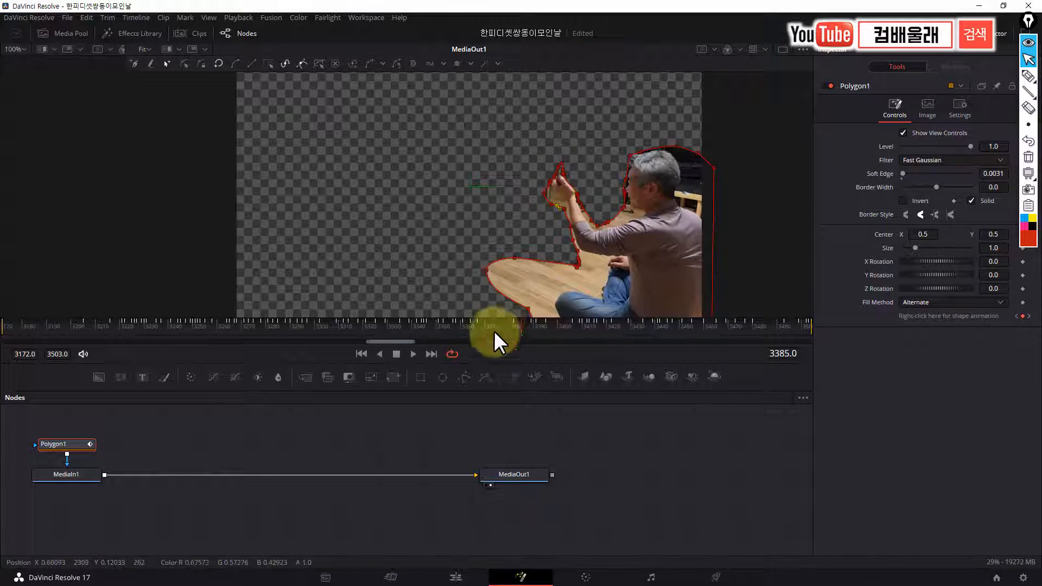
# Check the mask at frames 3462 and 3230, and pull Polygon1's outline outward beside the raised fingertips at frame 3345
pyautogui.moveTo(521, 329); pyautogui.dragTo(708, 336)
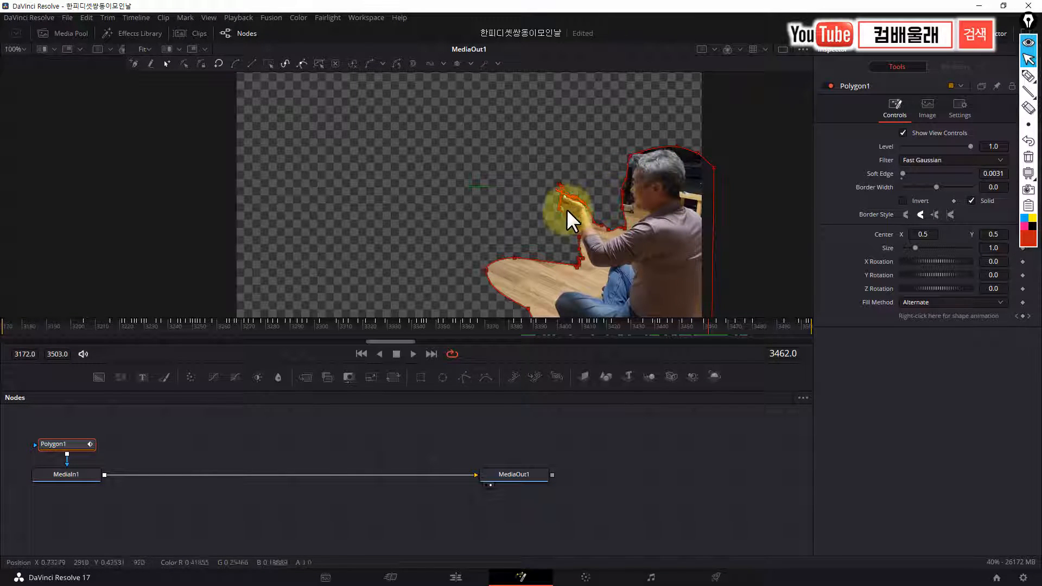
pyautogui.click(146, 319)
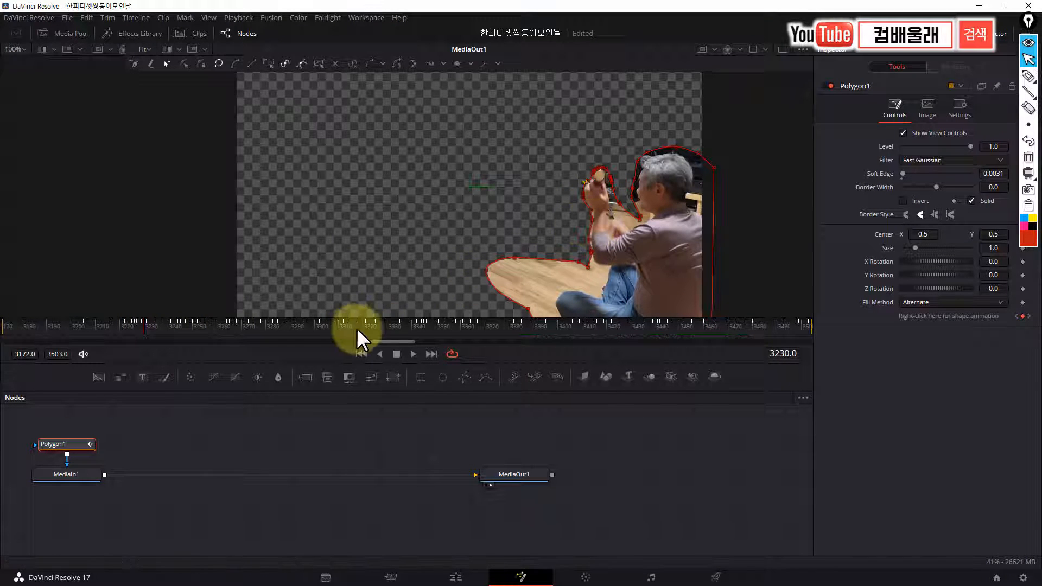
pyautogui.click(425, 321)
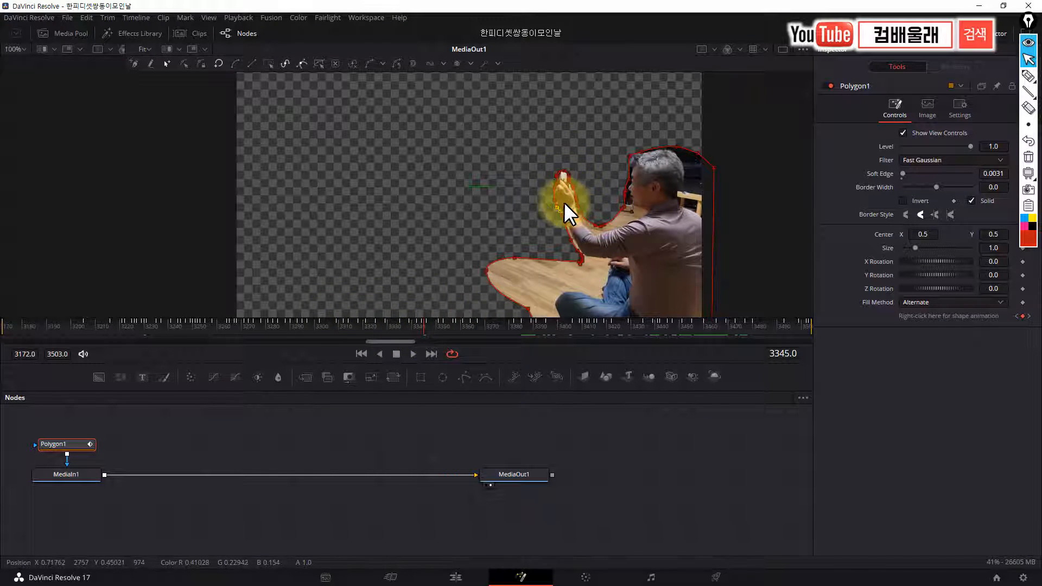
pyautogui.scroll(3, 563, 200)
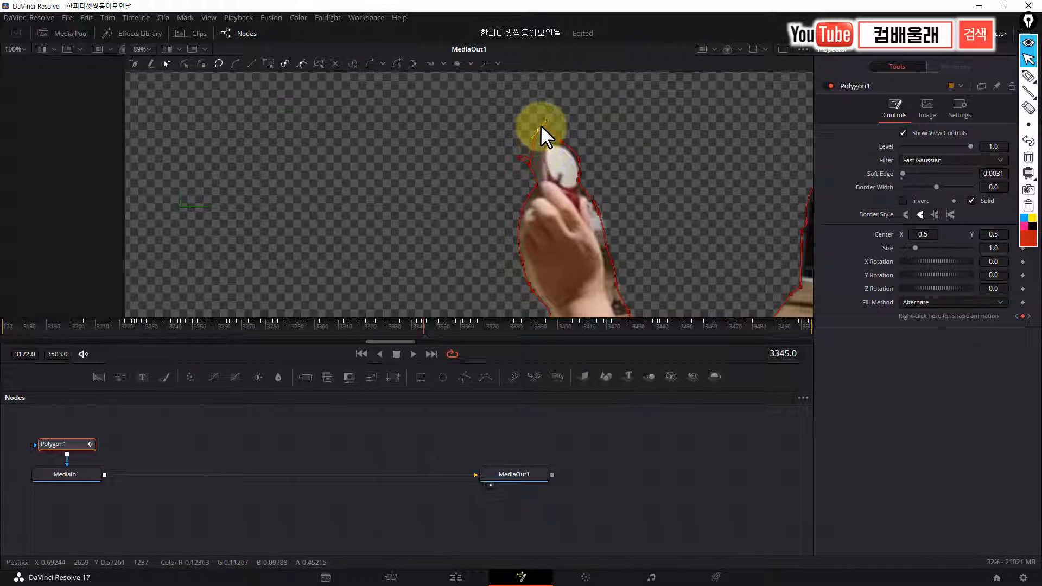
pyautogui.click(532, 140)
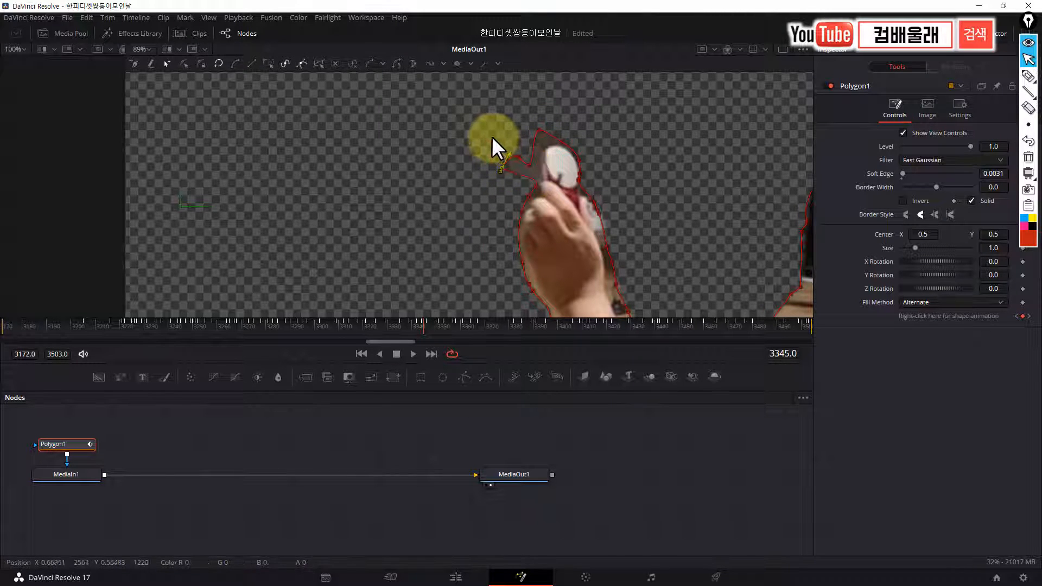
pyautogui.moveTo(493, 136); pyautogui.dragTo(538, 192)
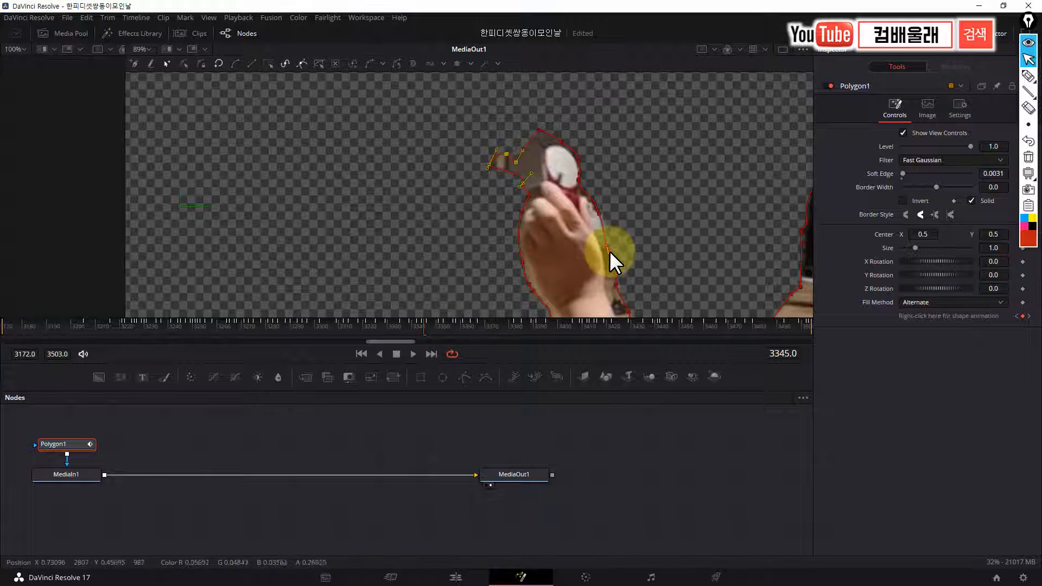
# Tighten Polygon1's outline along the inner side of the raised wrist and forearm at frame 3345
pyautogui.moveTo(583, 240); pyautogui.dragTo(543, 128)
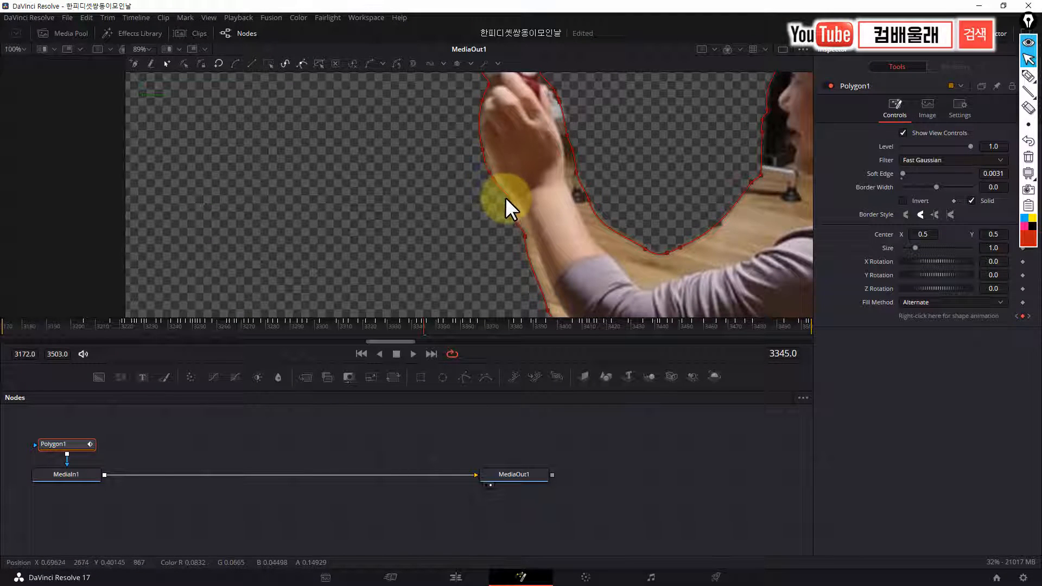
pyautogui.click(576, 172)
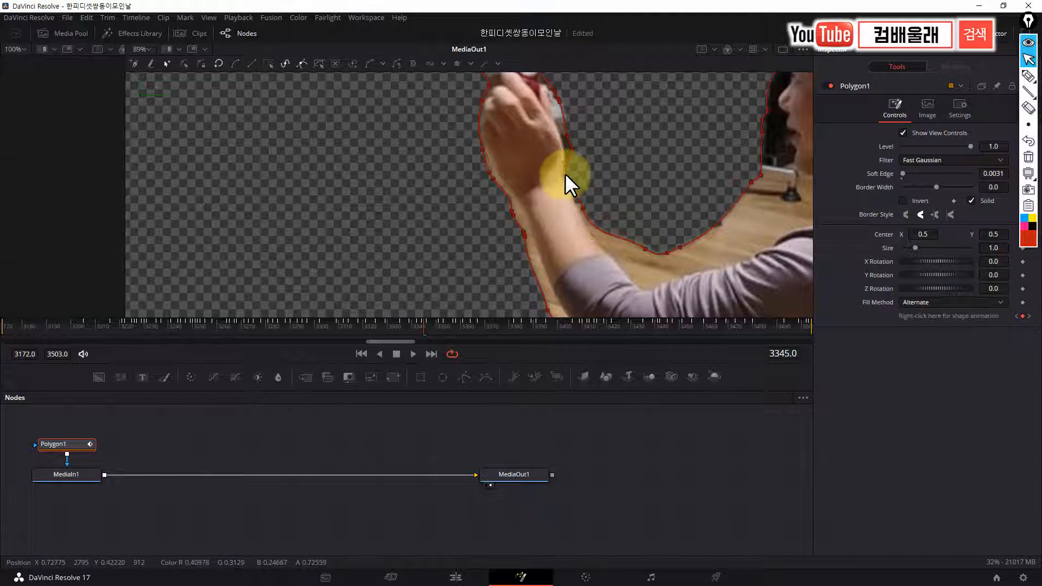
pyautogui.moveTo(571, 149); pyautogui.dragTo(569, 149)
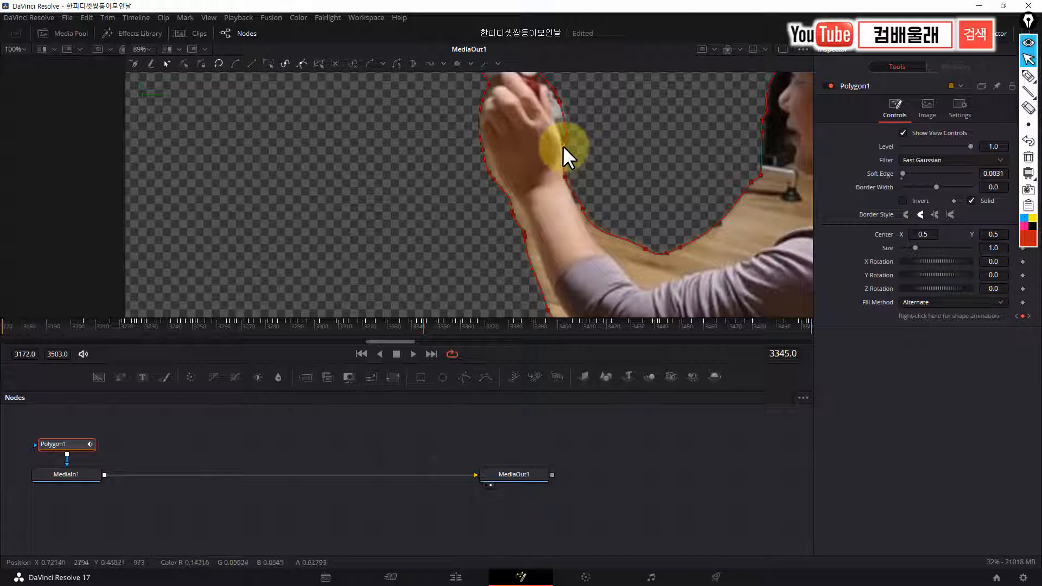
pyautogui.click(580, 212)
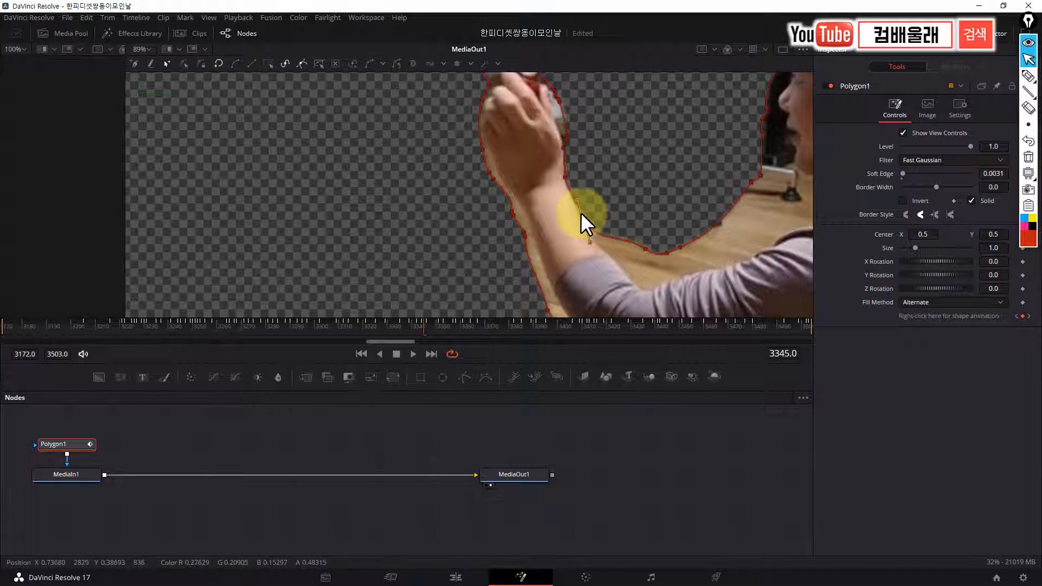
# Pull Polygon1's outline down to the sleeve in the gap between the raised forearm and the body
pyautogui.moveTo(645, 250); pyautogui.dragTo(645, 286)
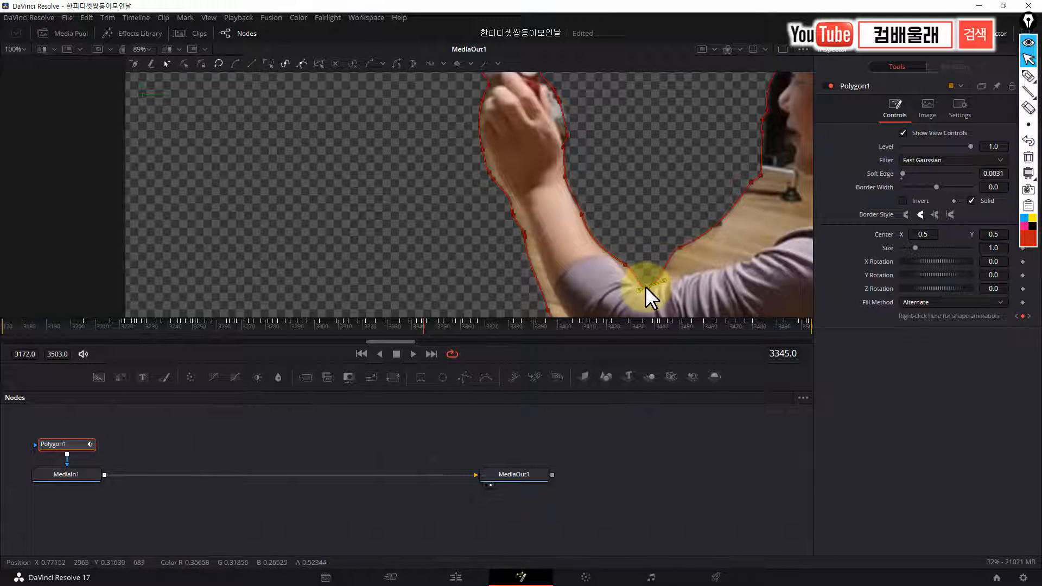
pyautogui.click(627, 263)
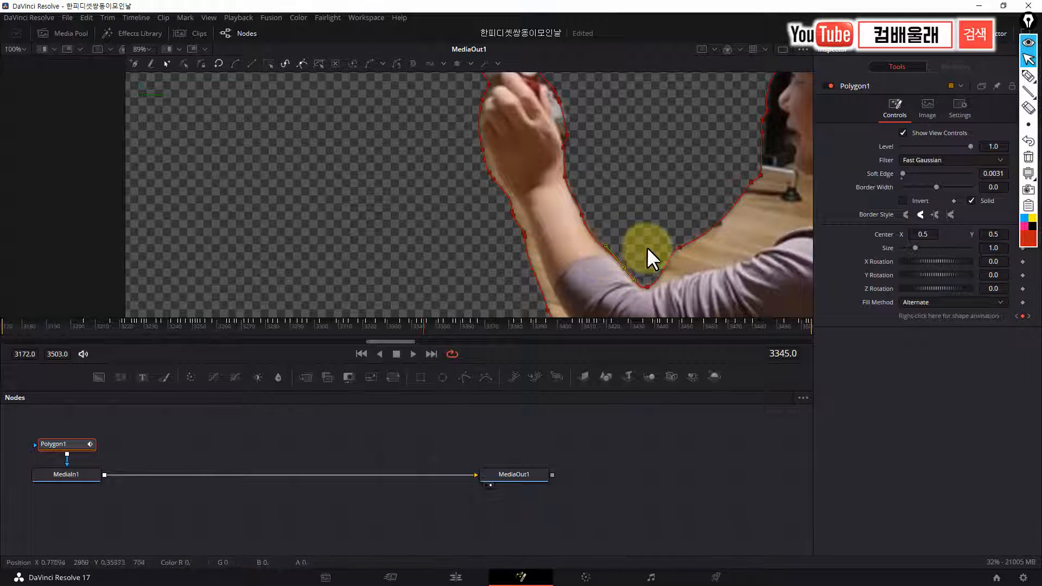
pyautogui.click(680, 249)
pyautogui.moveTo(681, 250); pyautogui.dragTo(682, 275)
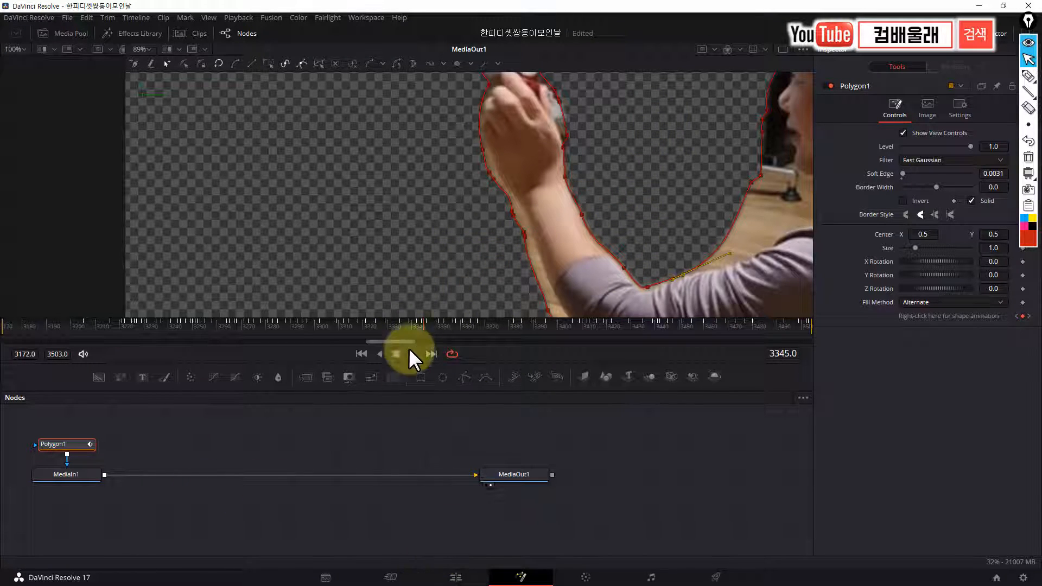
# Go to 01:02:51:05 in the Edit page and delete the V2 clip's Polygon1 mask node in Fusion
pyautogui.click(456, 578)
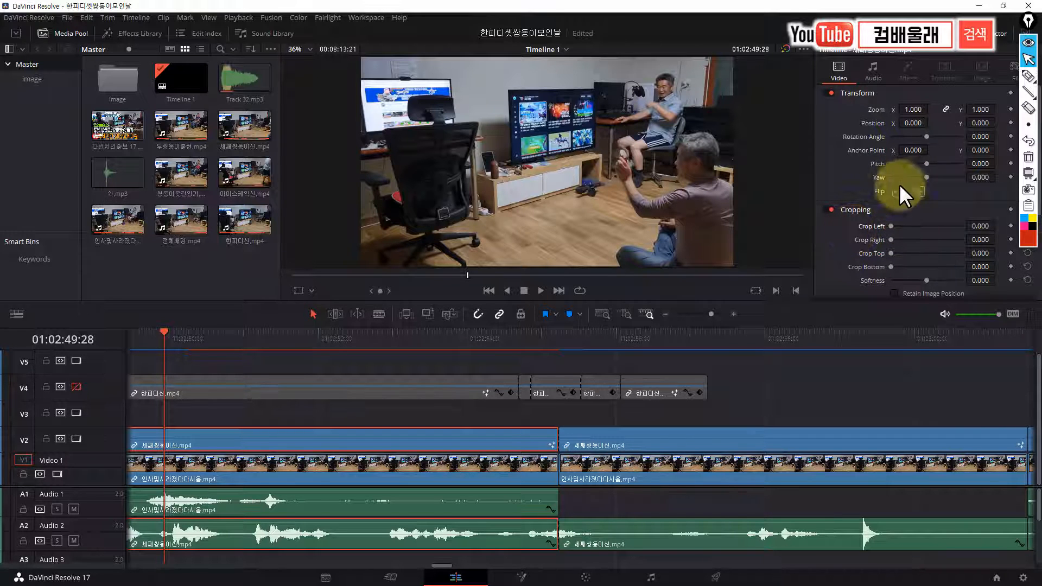
pyautogui.moveTo(891, 238); pyautogui.dragTo(871, 252)
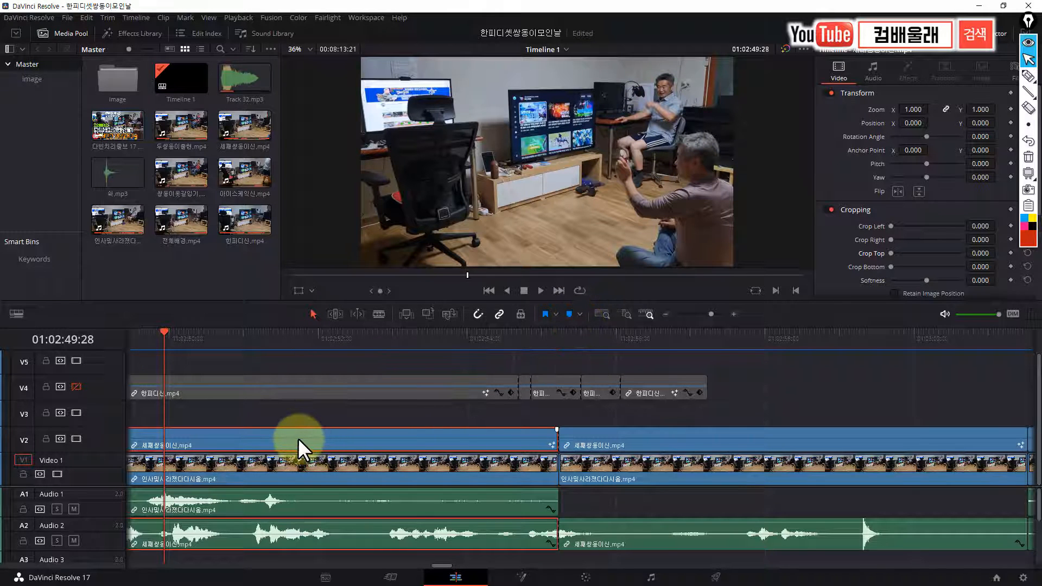
pyautogui.moveTo(164, 339); pyautogui.dragTo(255, 339)
pyautogui.click(521, 577)
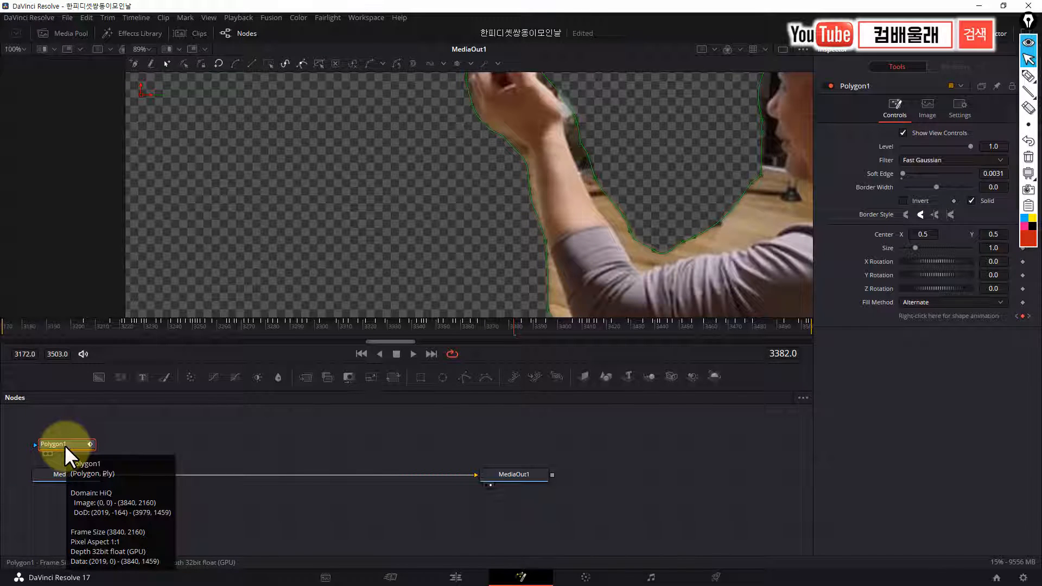
pyautogui.press('Delete')
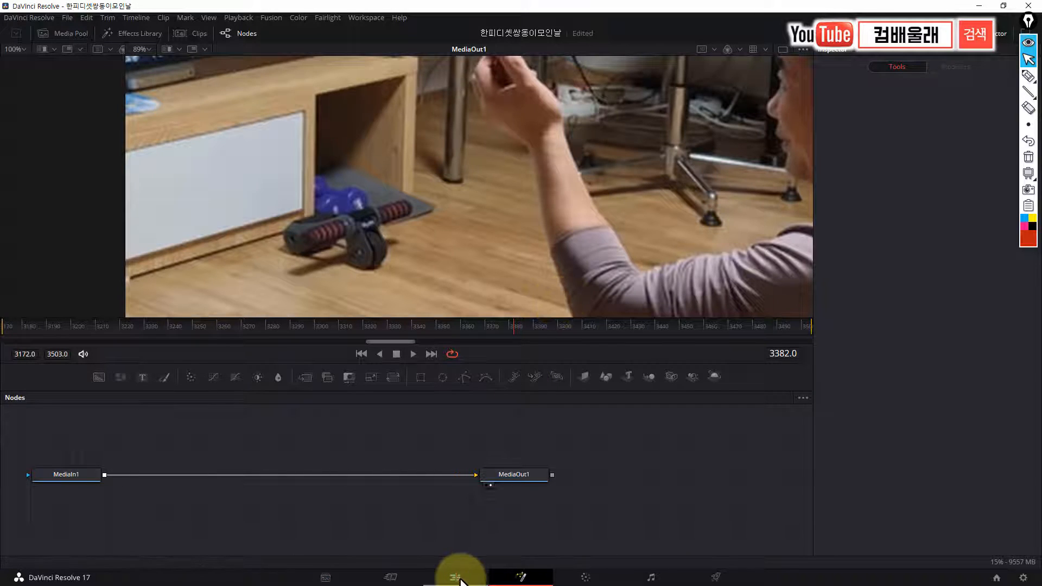
# Back in the Edit page, play the unmasked V2 clip twice around 01:02:53 to check the composite
pyautogui.click(458, 576)
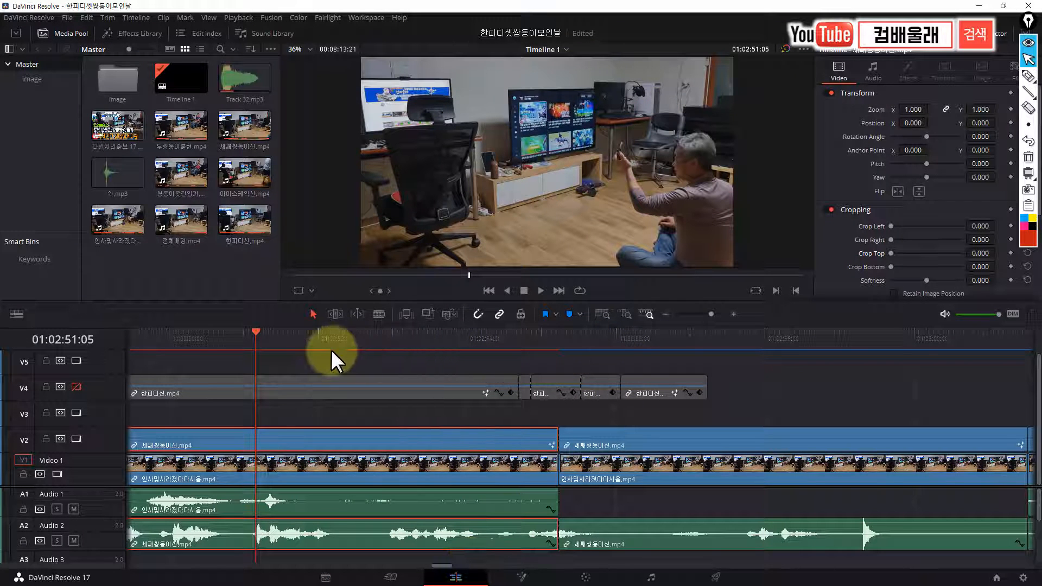
pyautogui.moveTo(259, 333); pyautogui.dragTo(344, 353)
pyautogui.press('space')
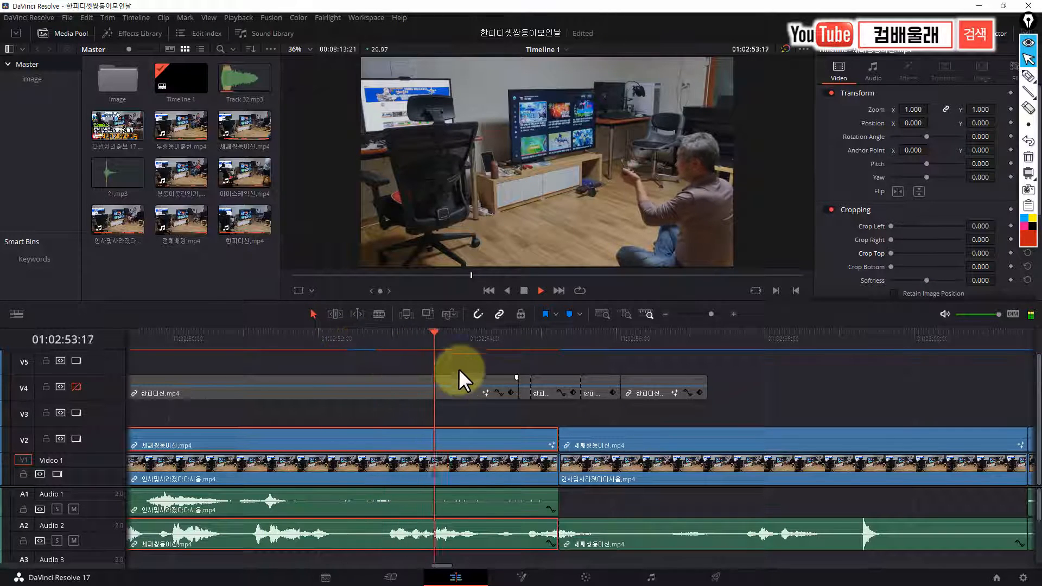
pyautogui.press('space')
pyautogui.moveTo(493, 330); pyautogui.dragTo(324, 351)
pyautogui.press('space')
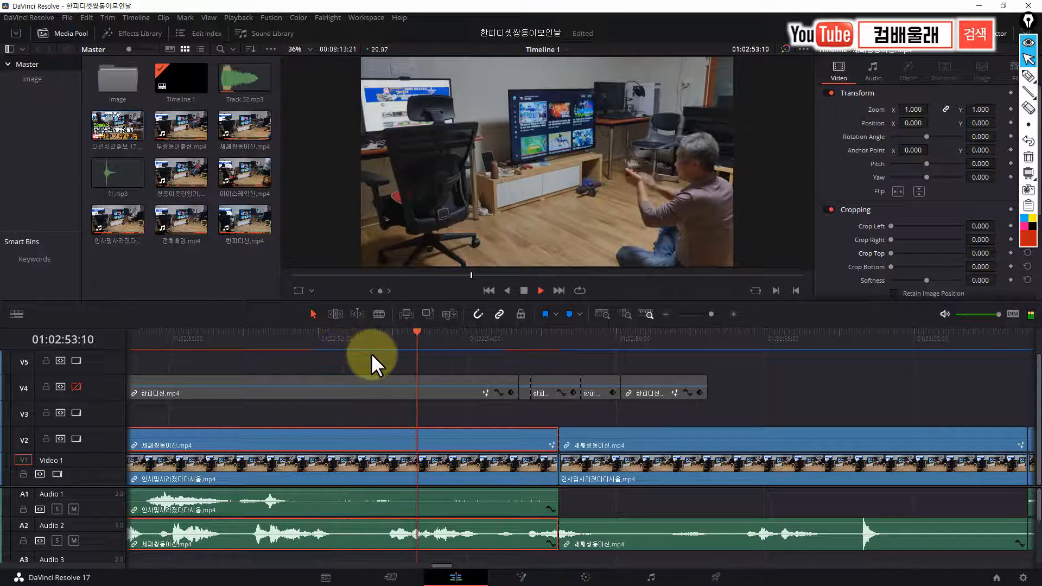
pyautogui.press('space')
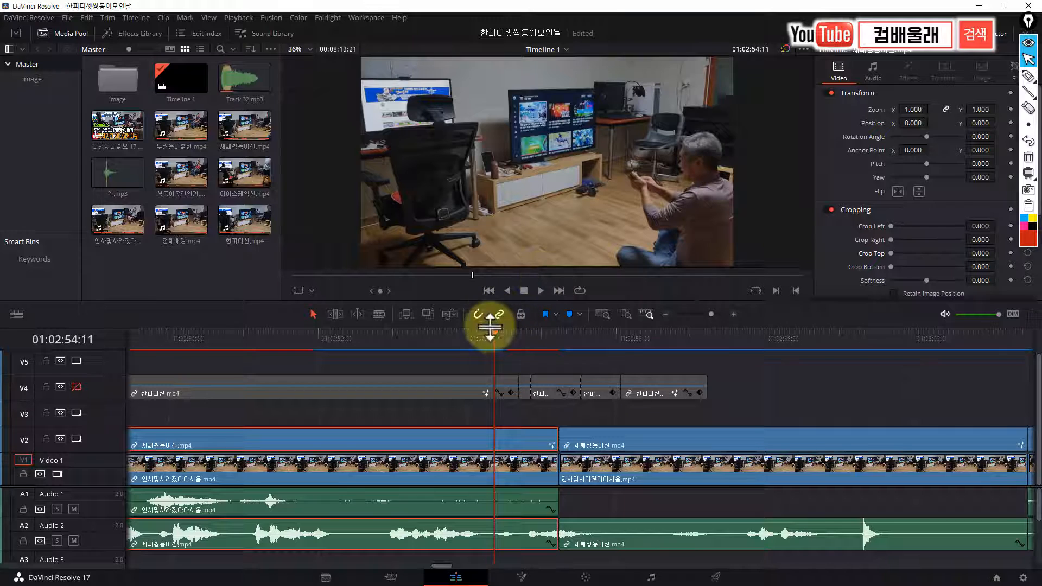
# Enable video track V4 and set the Crop Right of its 한피디신.mp4 clip to 908.7
pyautogui.click(76, 387)
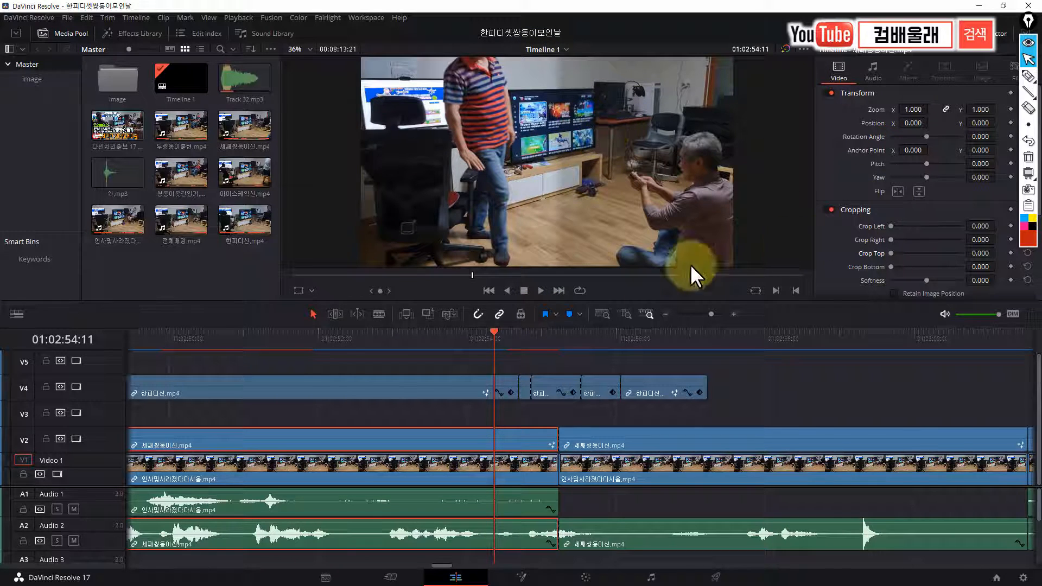
pyautogui.click(248, 384)
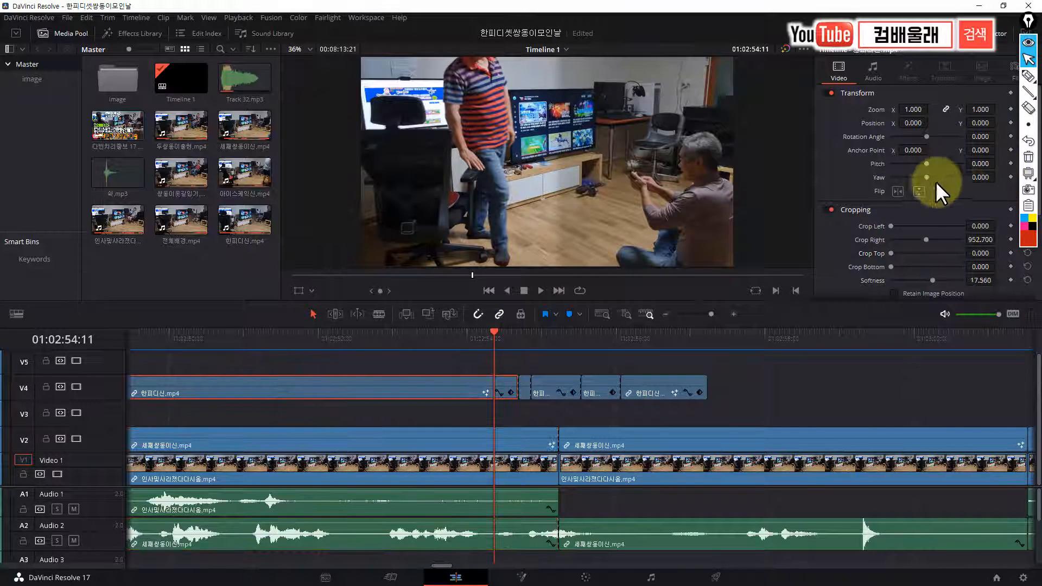
pyautogui.moveTo(926, 239)
pyautogui.mouseDown()
pyautogui.moveTo(875, 239)
pyautogui.moveTo(923, 240)
pyautogui.mouseUp()
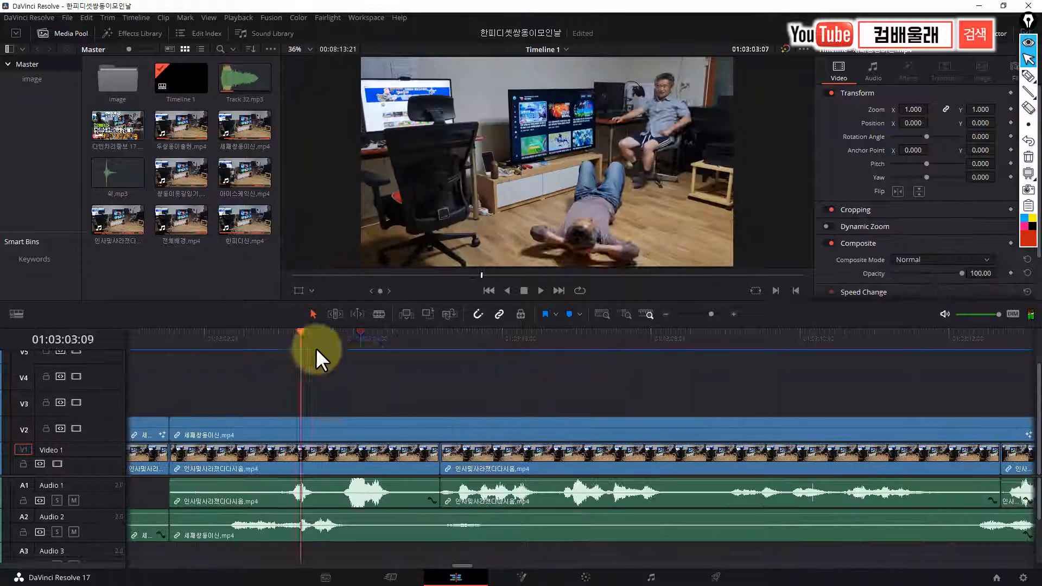
# Play and scrub the scene with the man lying on the floor between 01:03:05:24 and 01:03:09:06
pyautogui.moveTo(316, 348); pyautogui.dragTo(526, 406)
pyautogui.press('space')
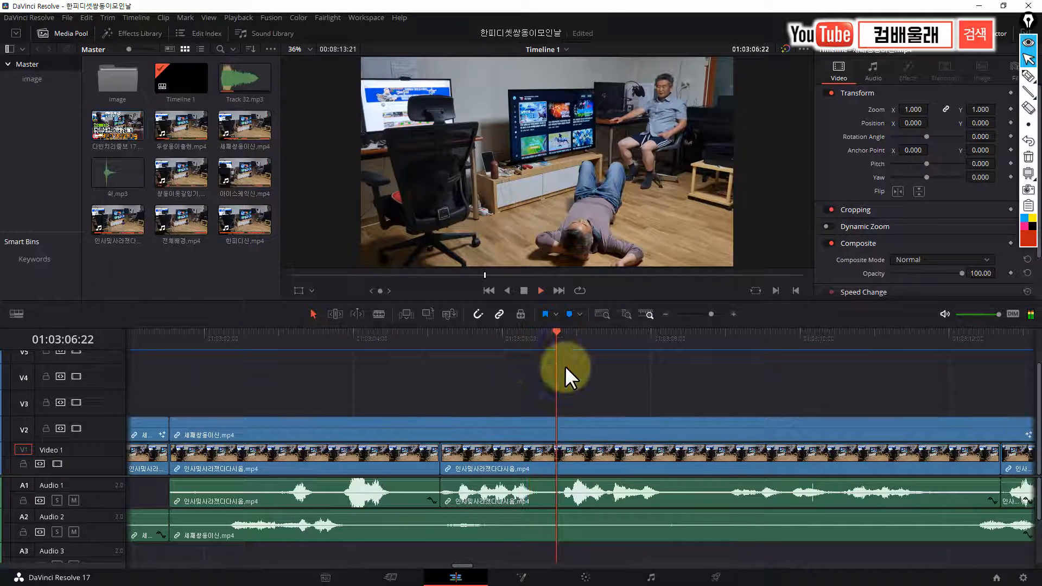
pyautogui.moveTo(558, 337); pyautogui.dragTo(486, 351)
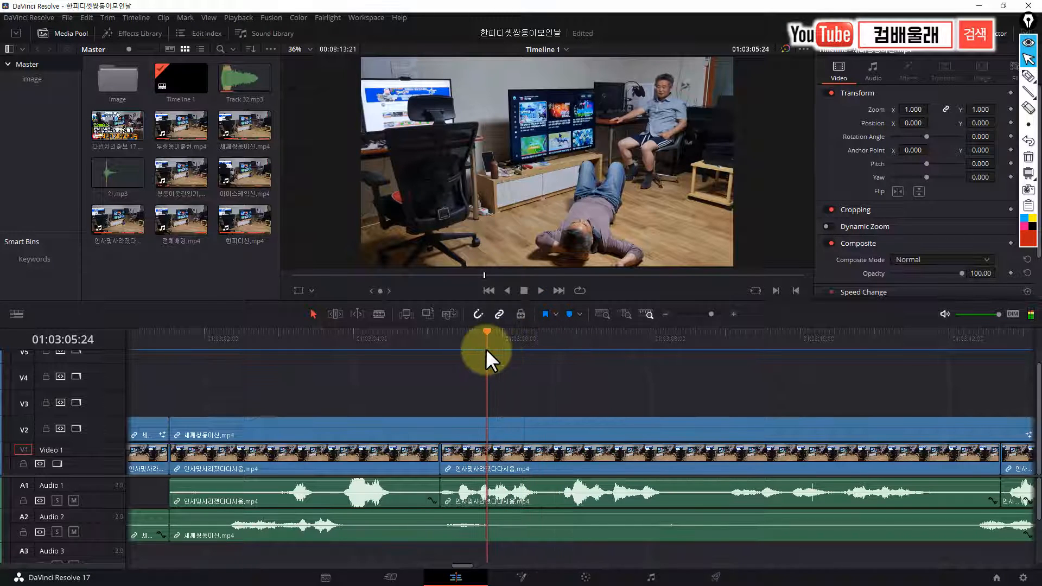
pyautogui.click(573, 380)
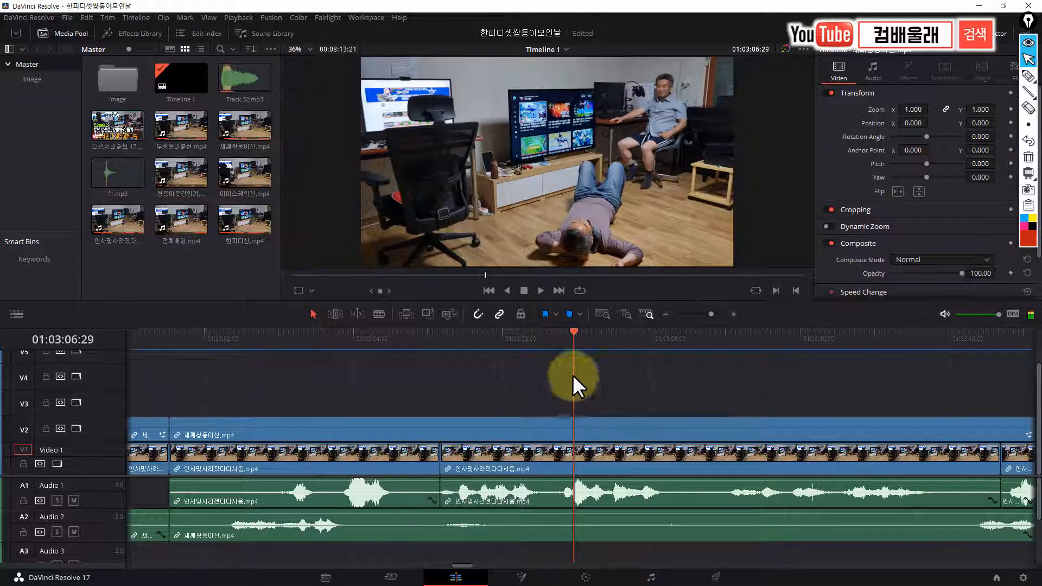
pyautogui.moveTo(575, 334); pyautogui.dragTo(701, 361)
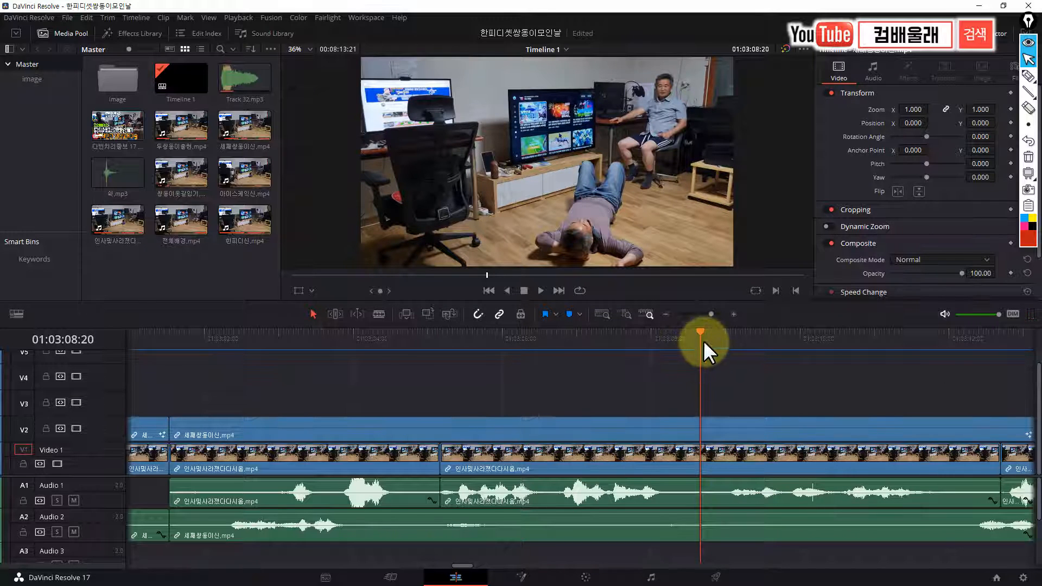
pyautogui.click(742, 345)
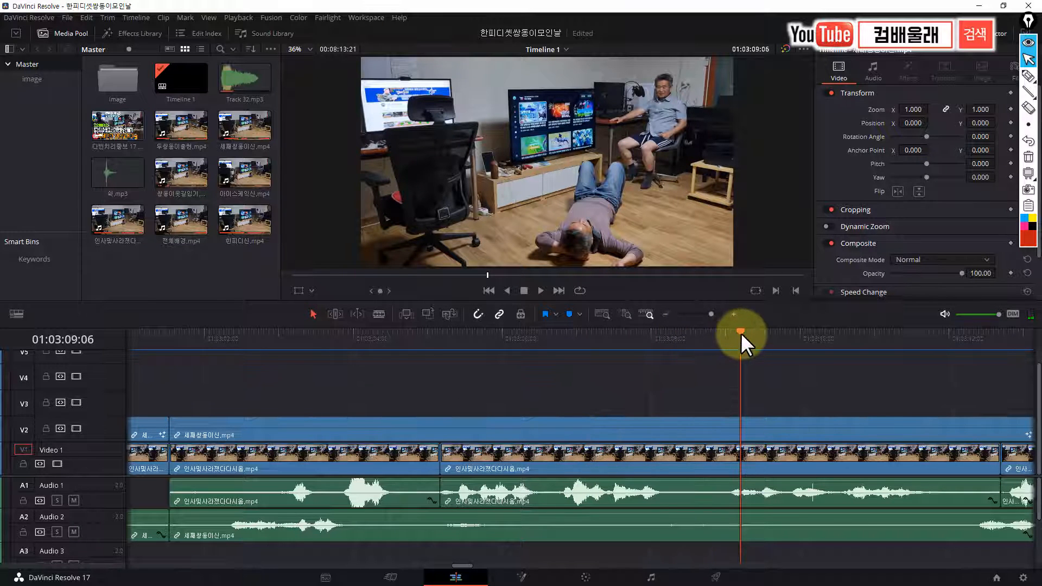
pyautogui.moveTo(743, 343); pyautogui.dragTo(535, 370)
# Fit the whole timeline in view and move the playhead back to the three-person scene at 01:02:26:29
pyautogui.hotkey('shift', 'z')
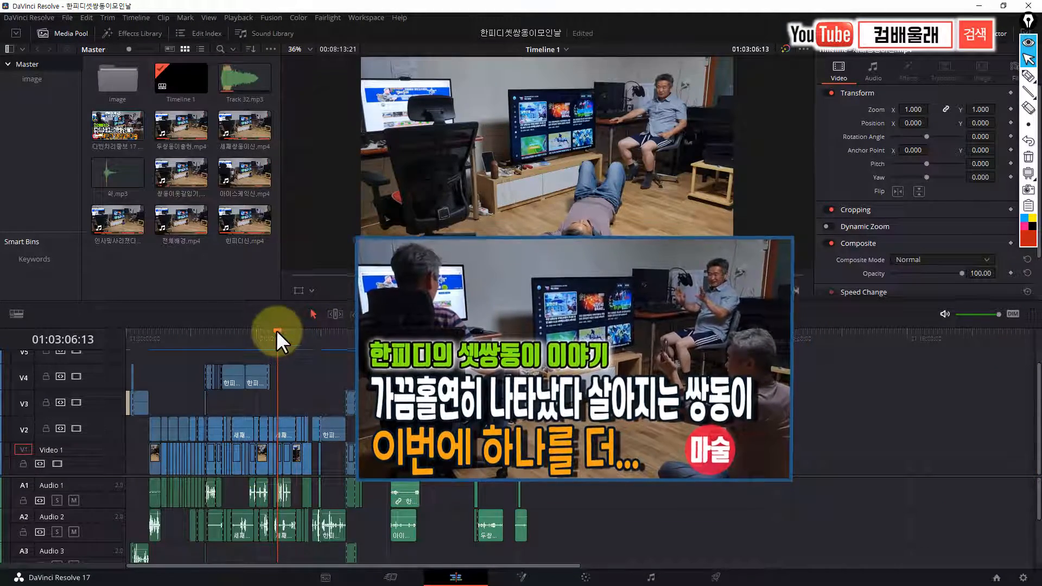
pyautogui.click(323, 339)
pyautogui.moveTo(326, 339); pyautogui.dragTo(243, 361)
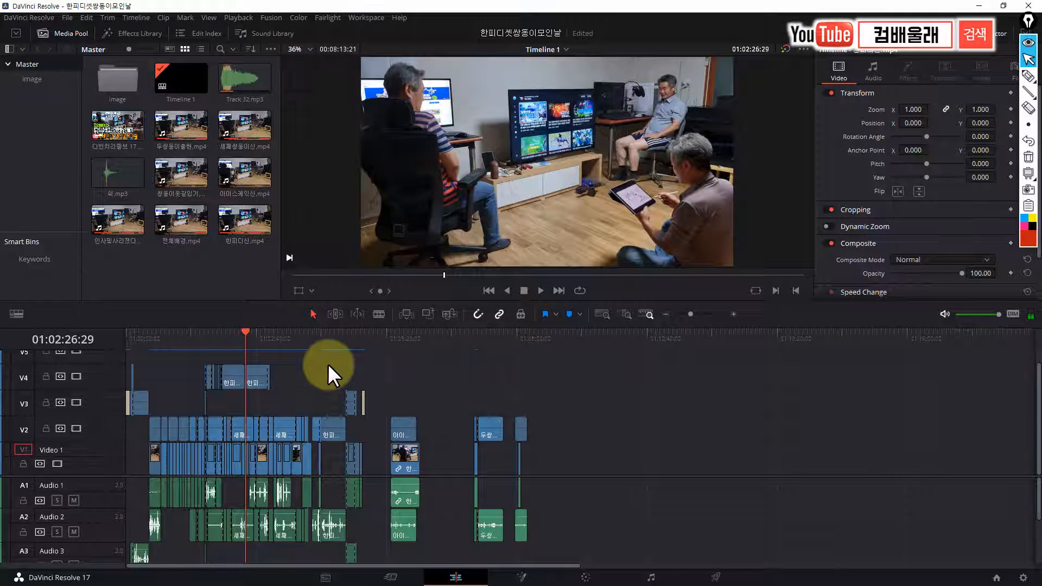